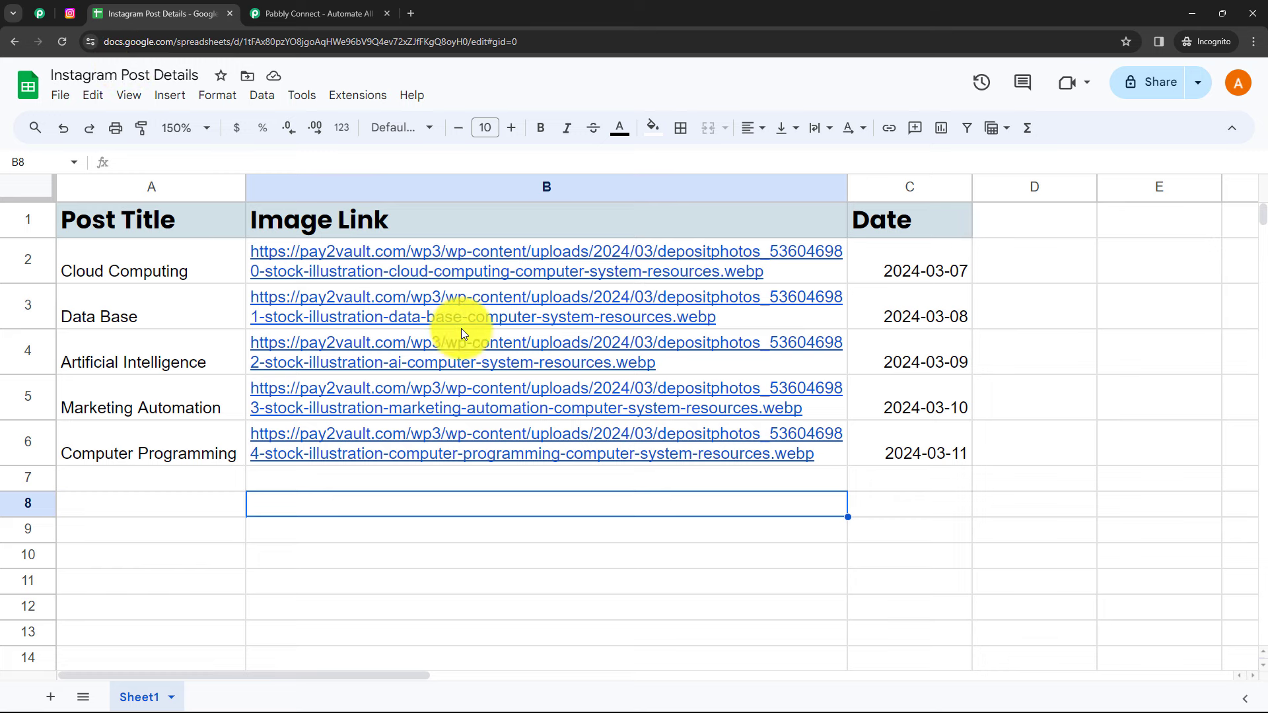
- Examine the Post Title, Image Link and Date columns of the post sheet and the Instagram profile that receives the posts
mouse_move(461, 328)
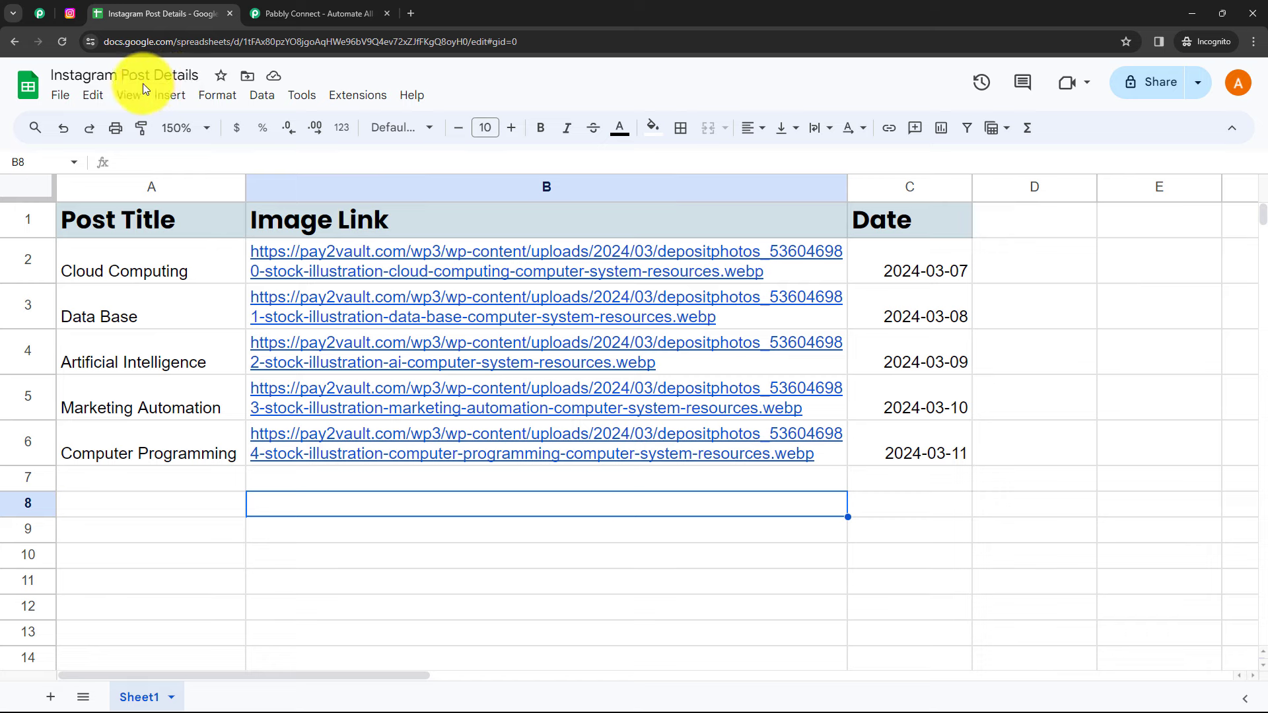
click(205, 223)
click(363, 224)
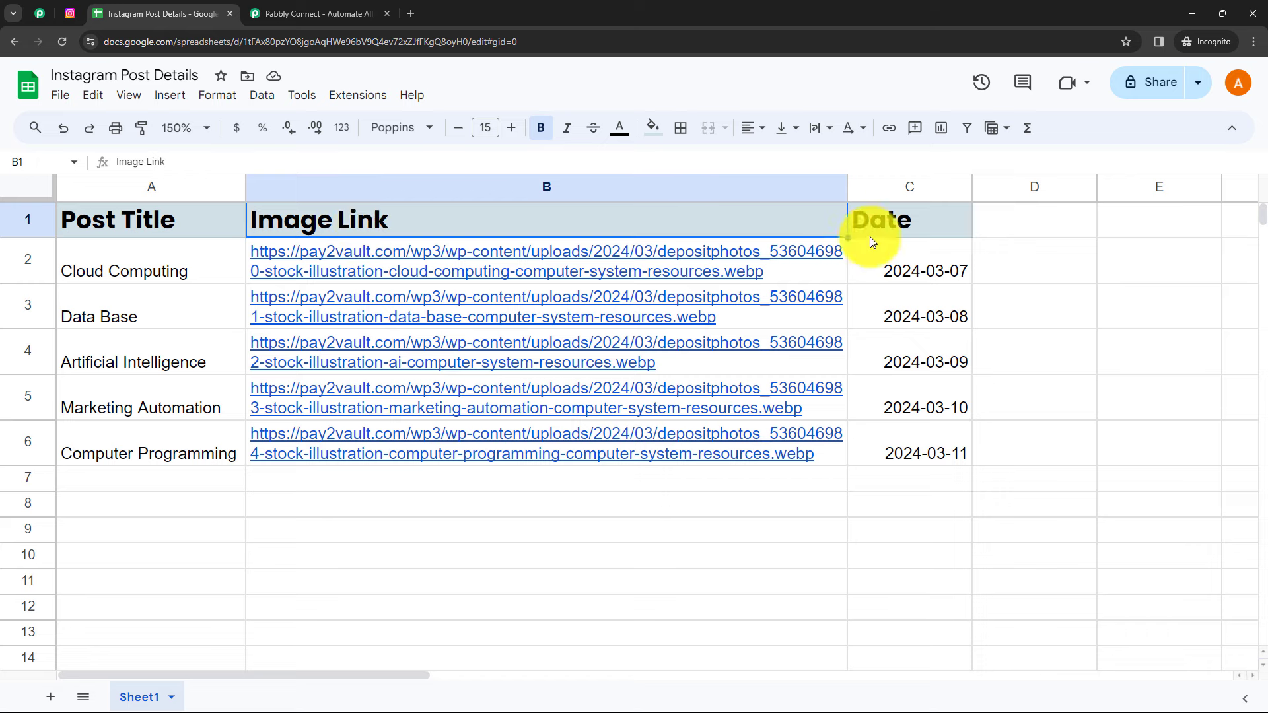
click(888, 232)
click(475, 524)
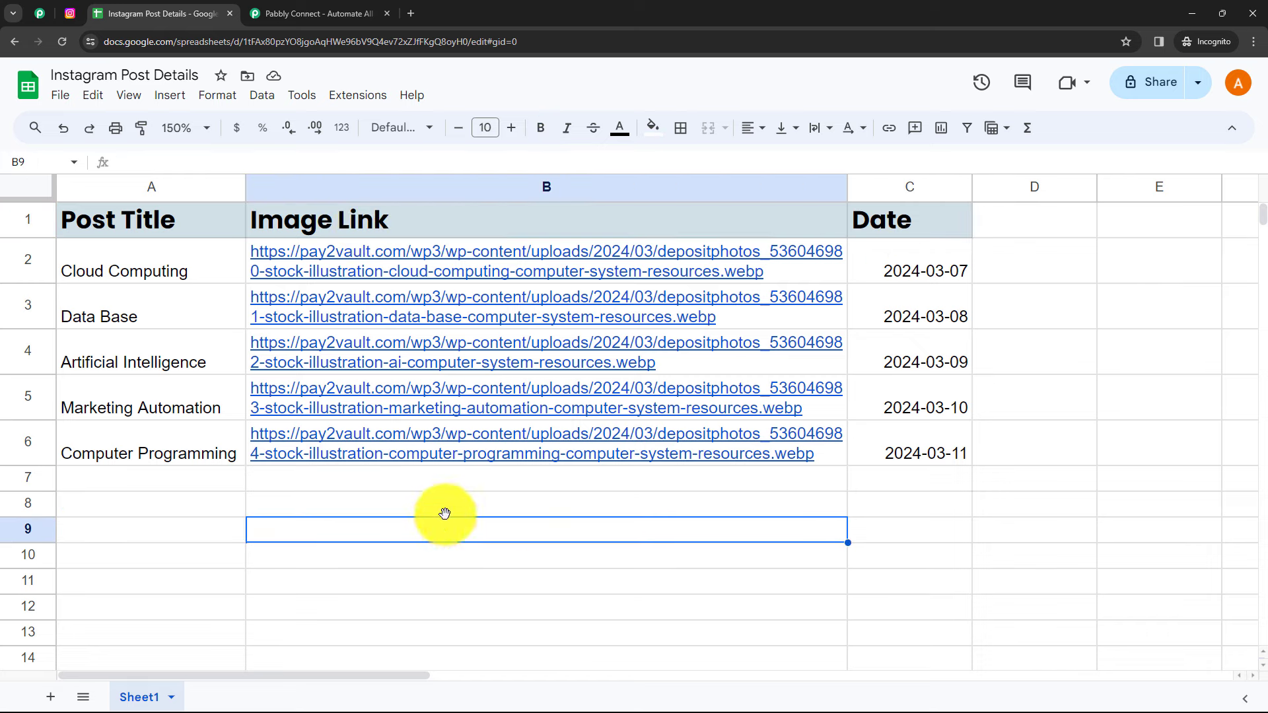
click(305, 487)
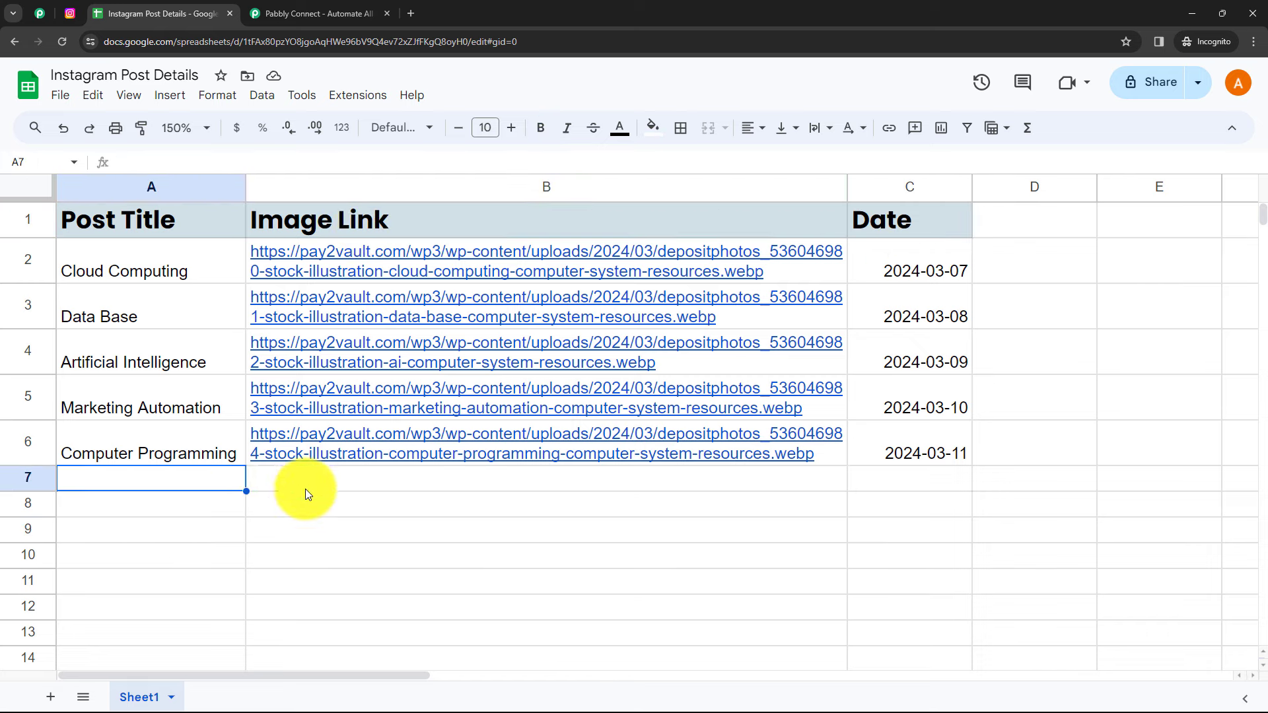
click(892, 484)
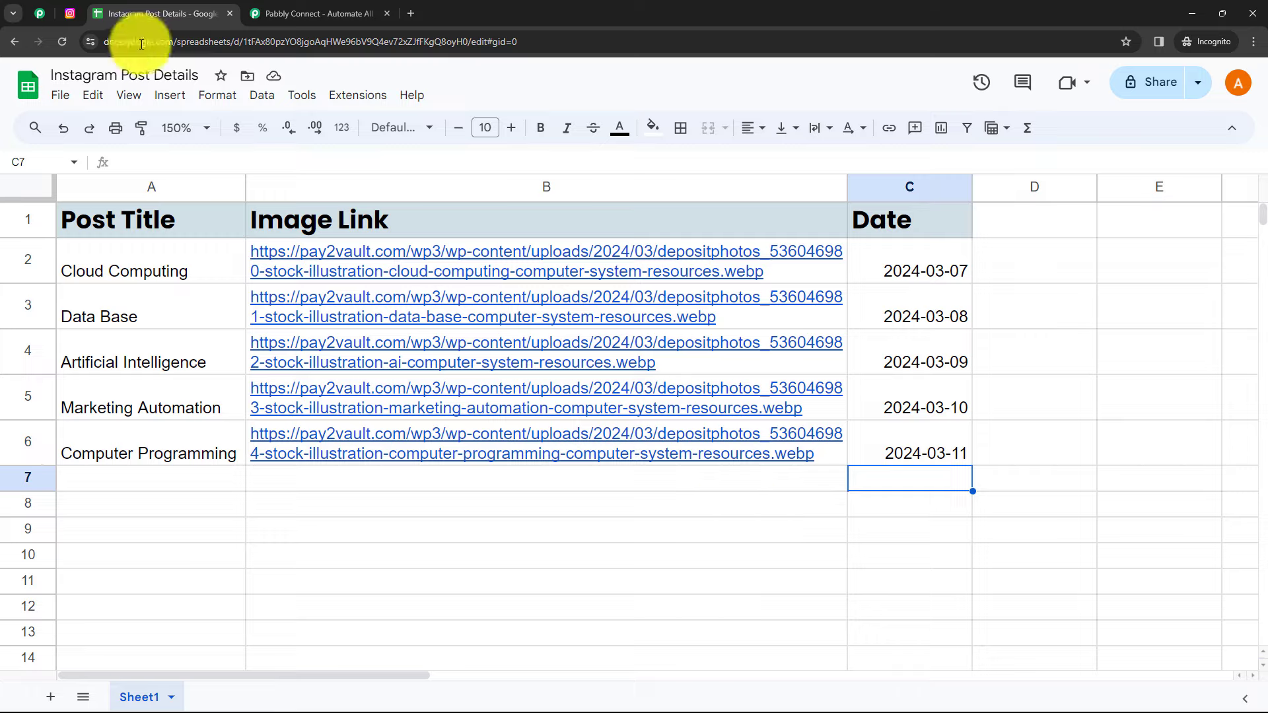
click(71, 14)
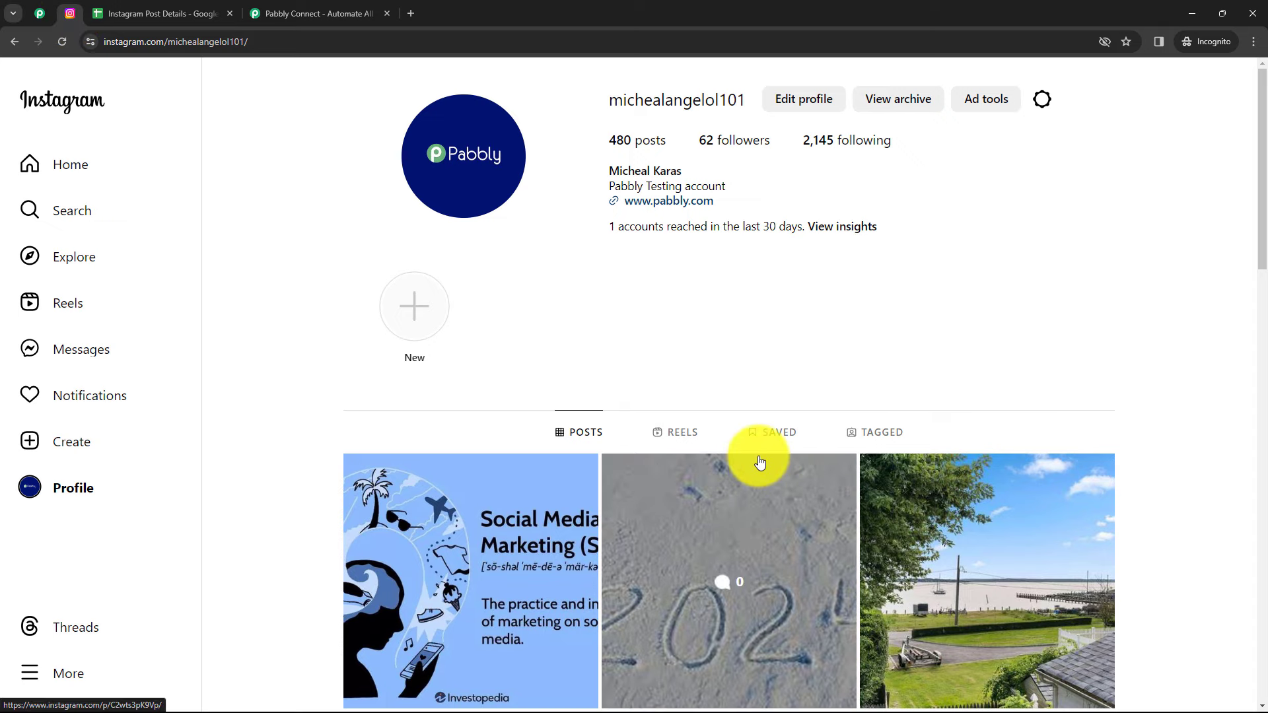
click(185, 16)
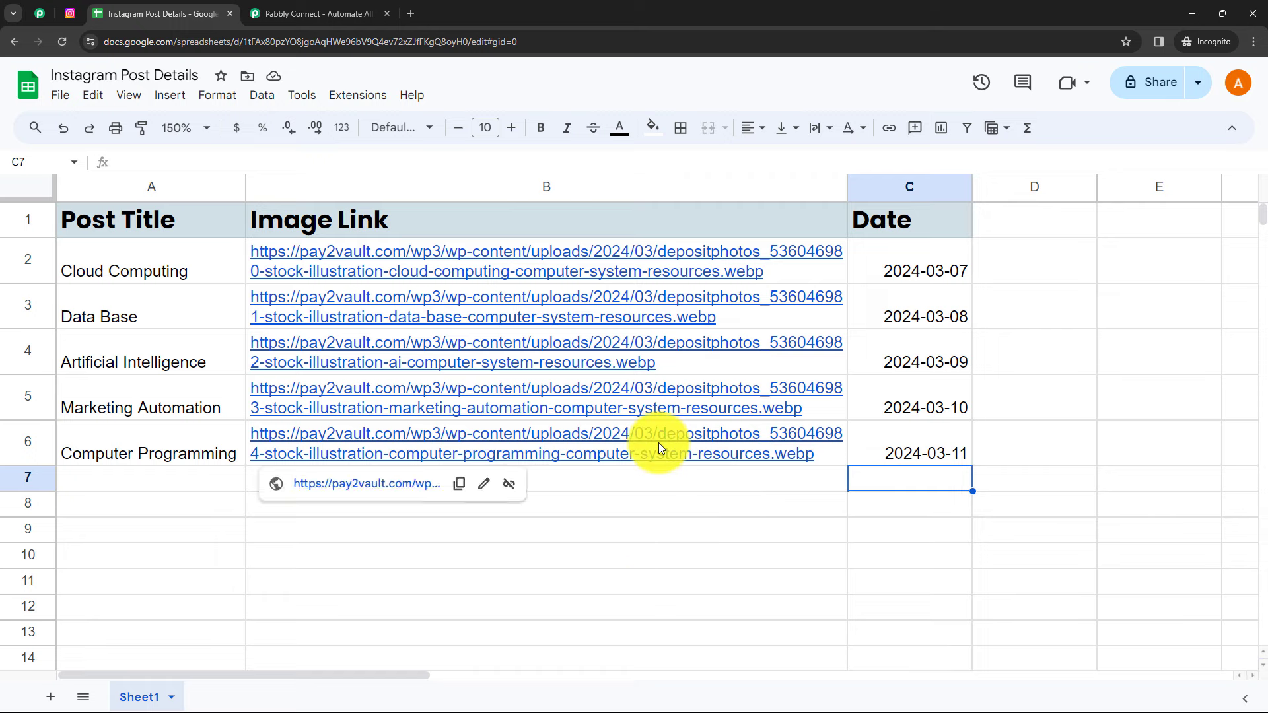
- Switch to the Pabbly Connect website, sign in and open the Pabbly Connect dashboard
click(331, 15)
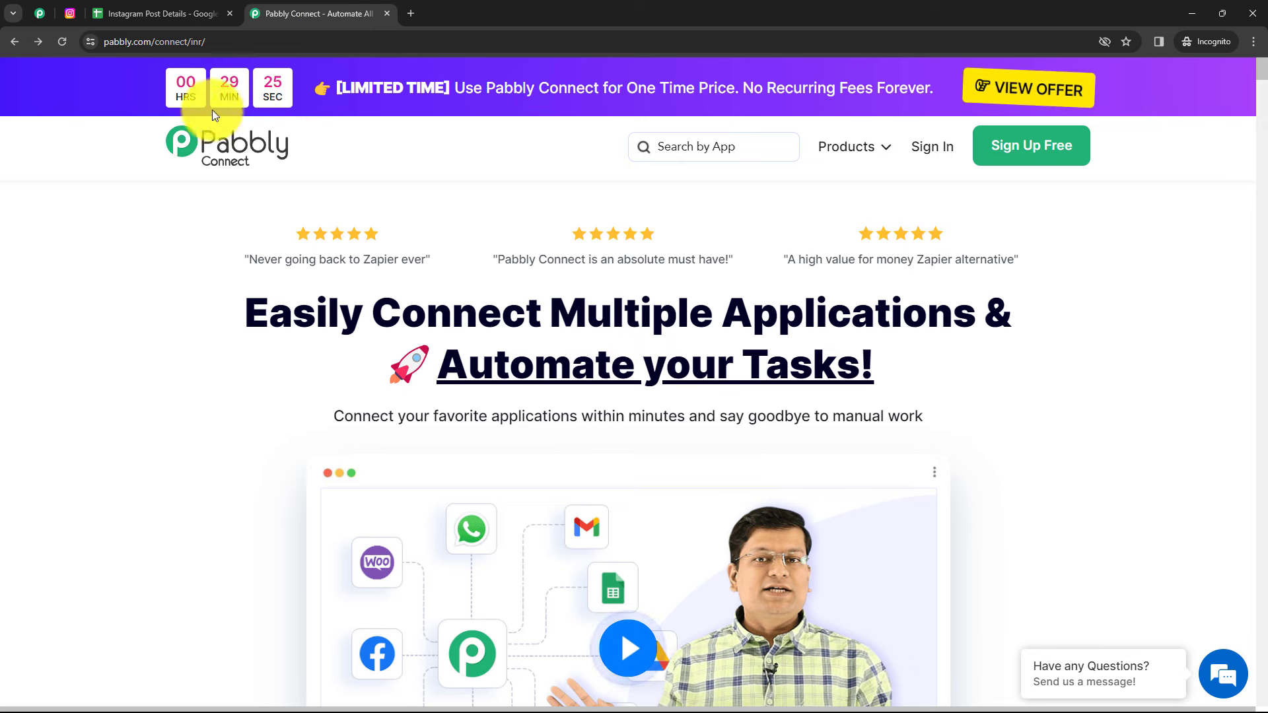
drag(225, 42, 106, 42)
click(407, 148)
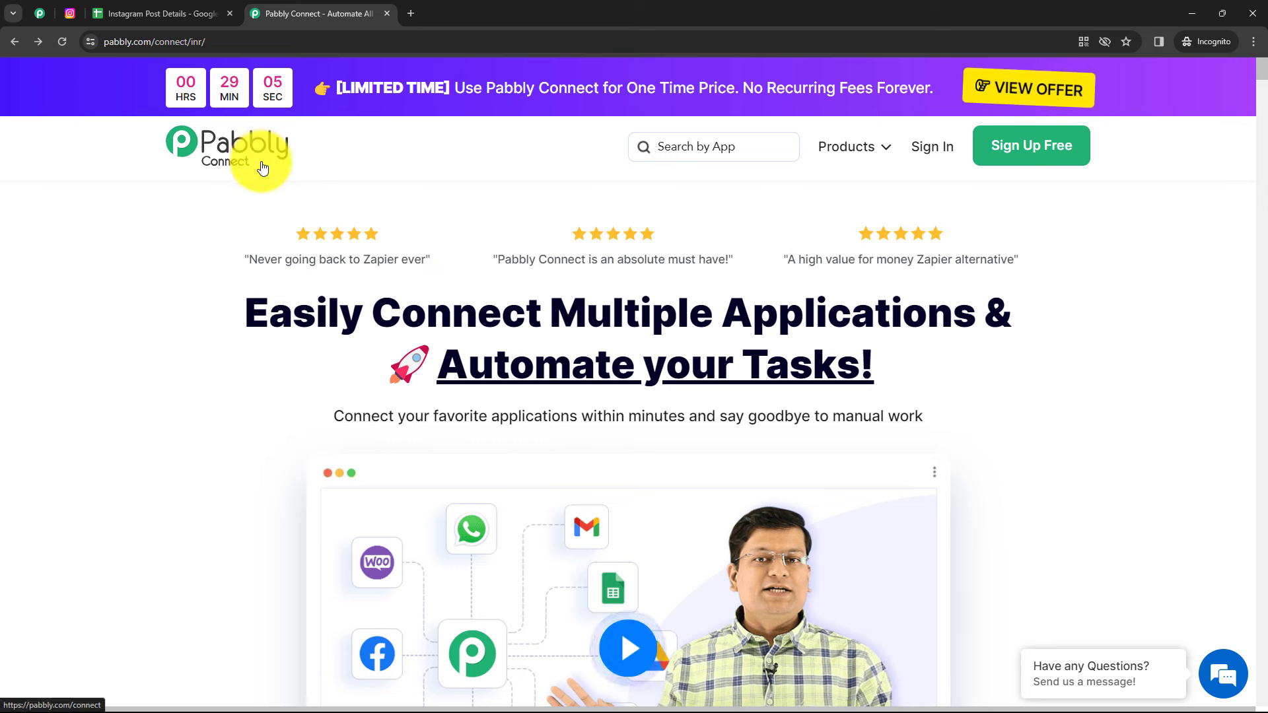
click(931, 160)
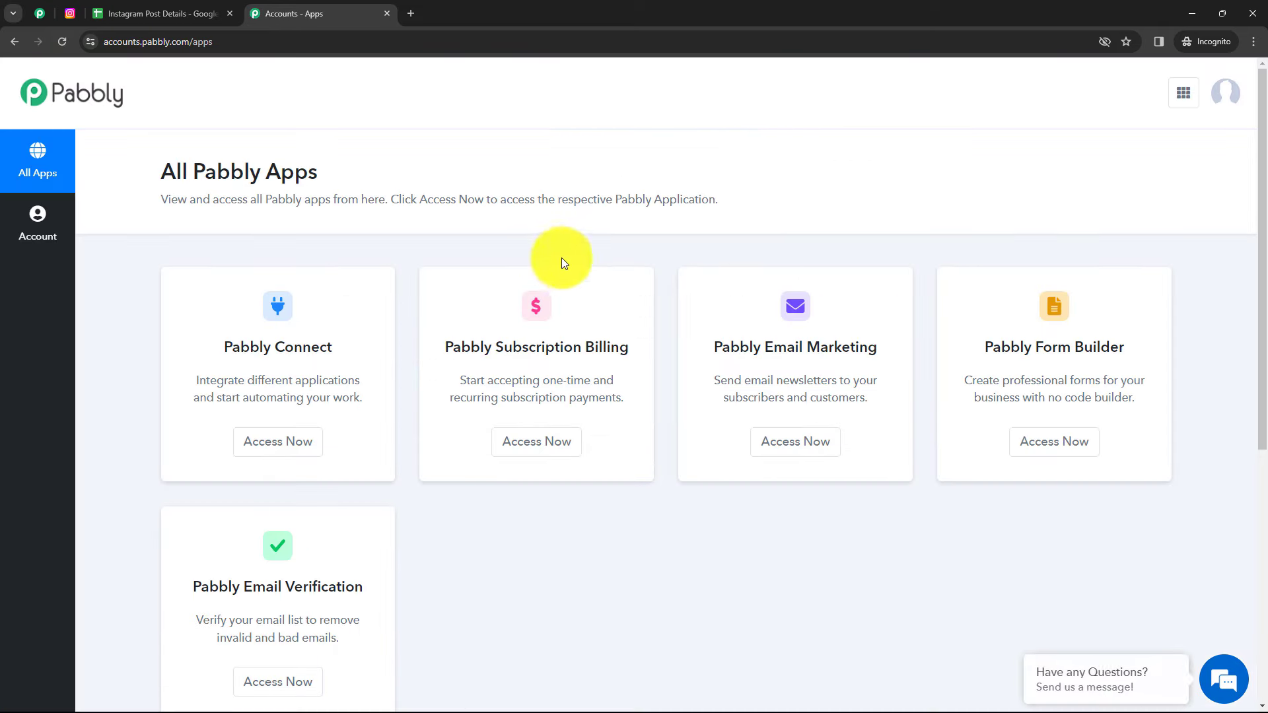
click(291, 449)
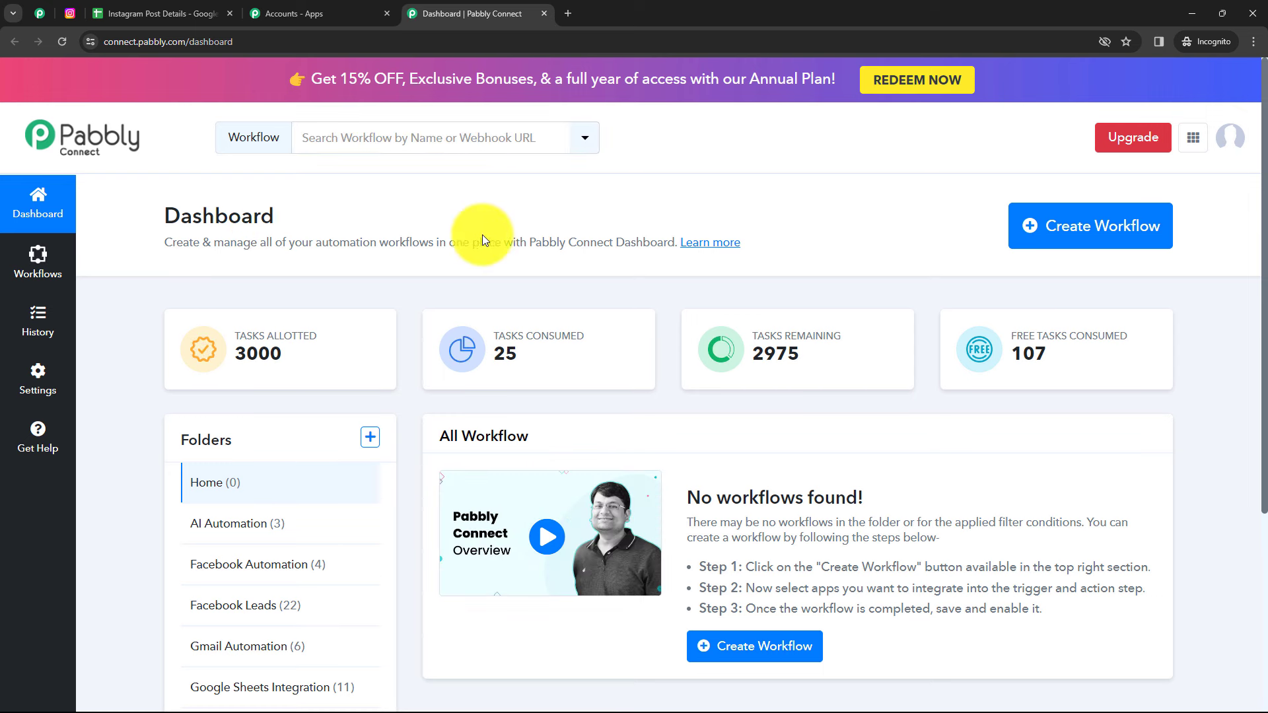
click(1064, 227)
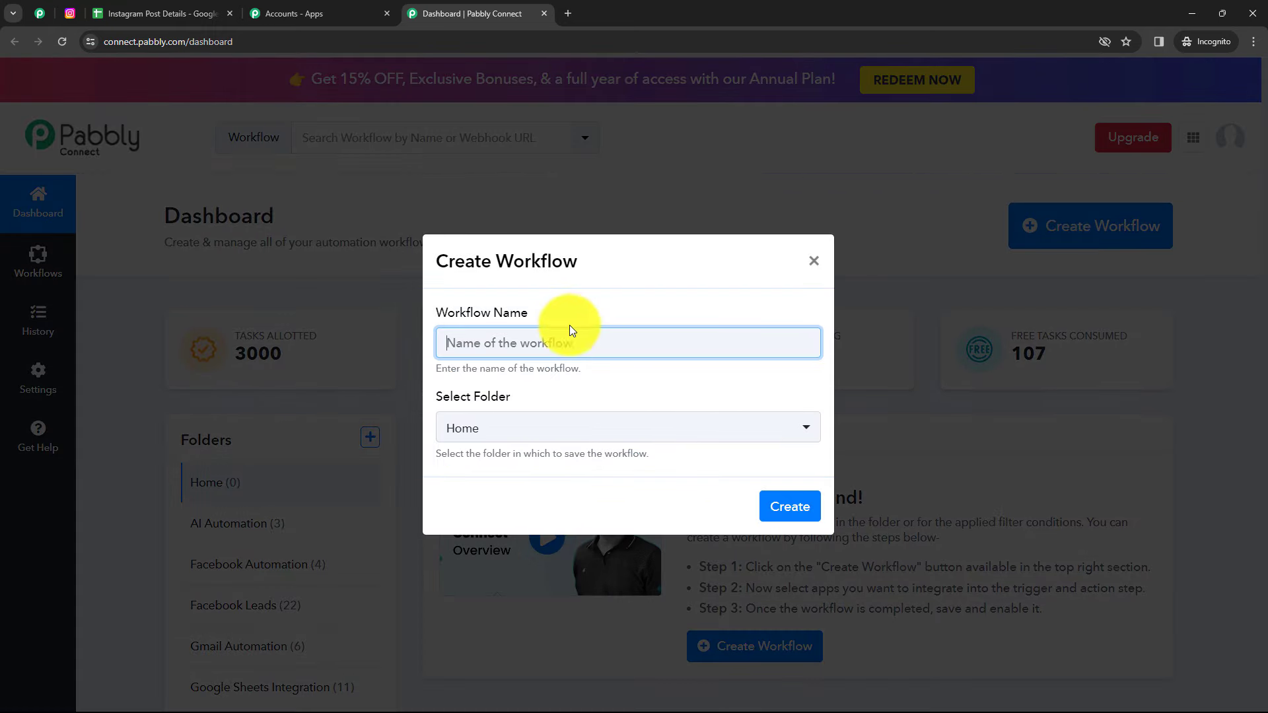
drag(448, 369, 577, 393)
click(577, 394)
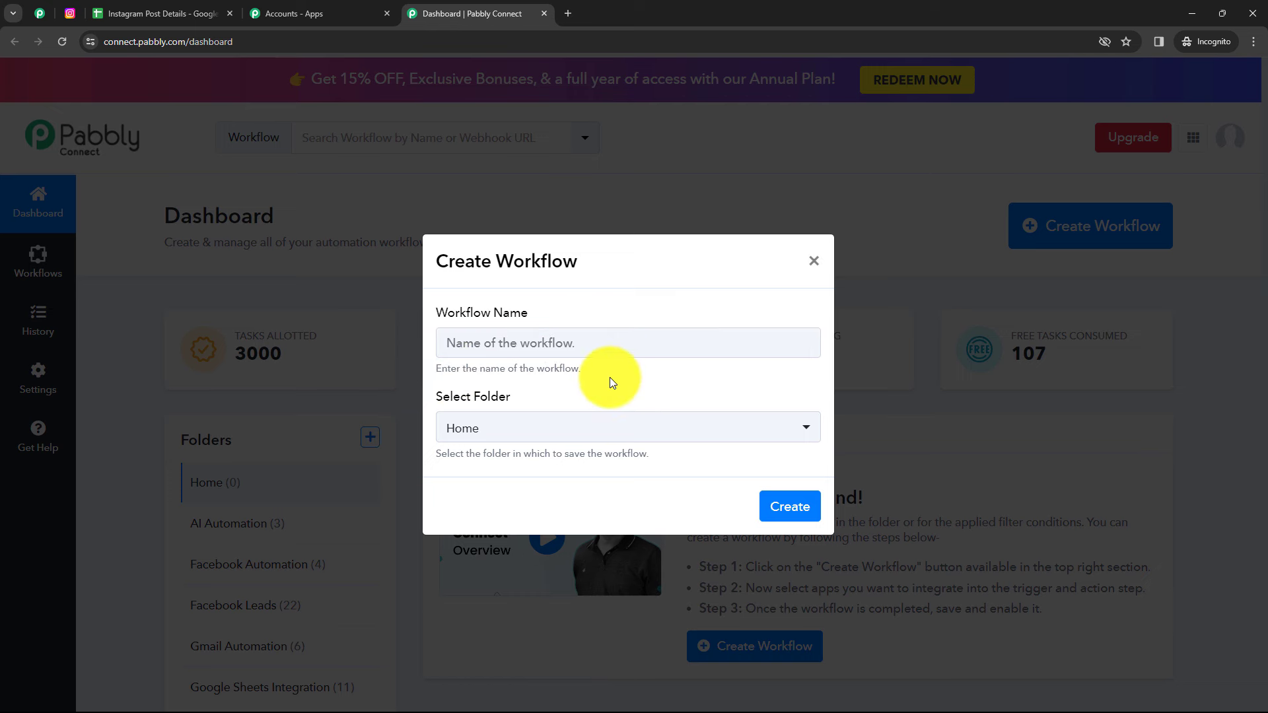
click(547, 431)
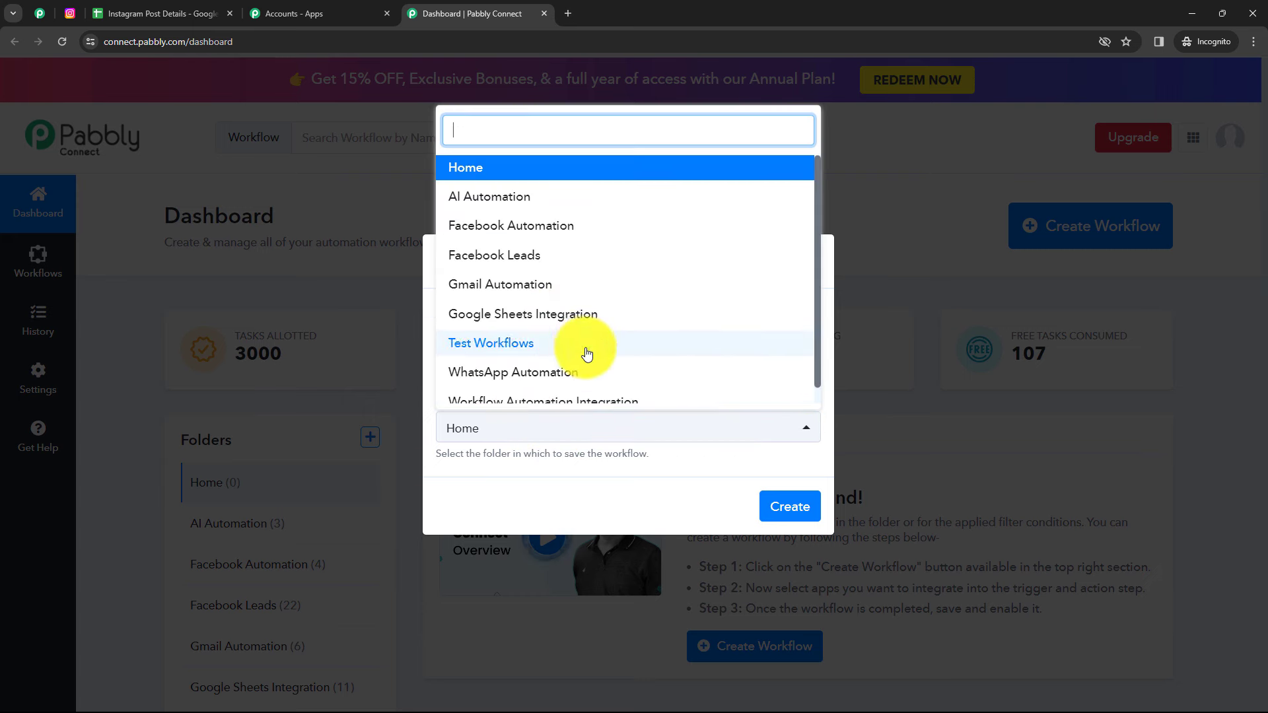
click(585, 478)
click(817, 266)
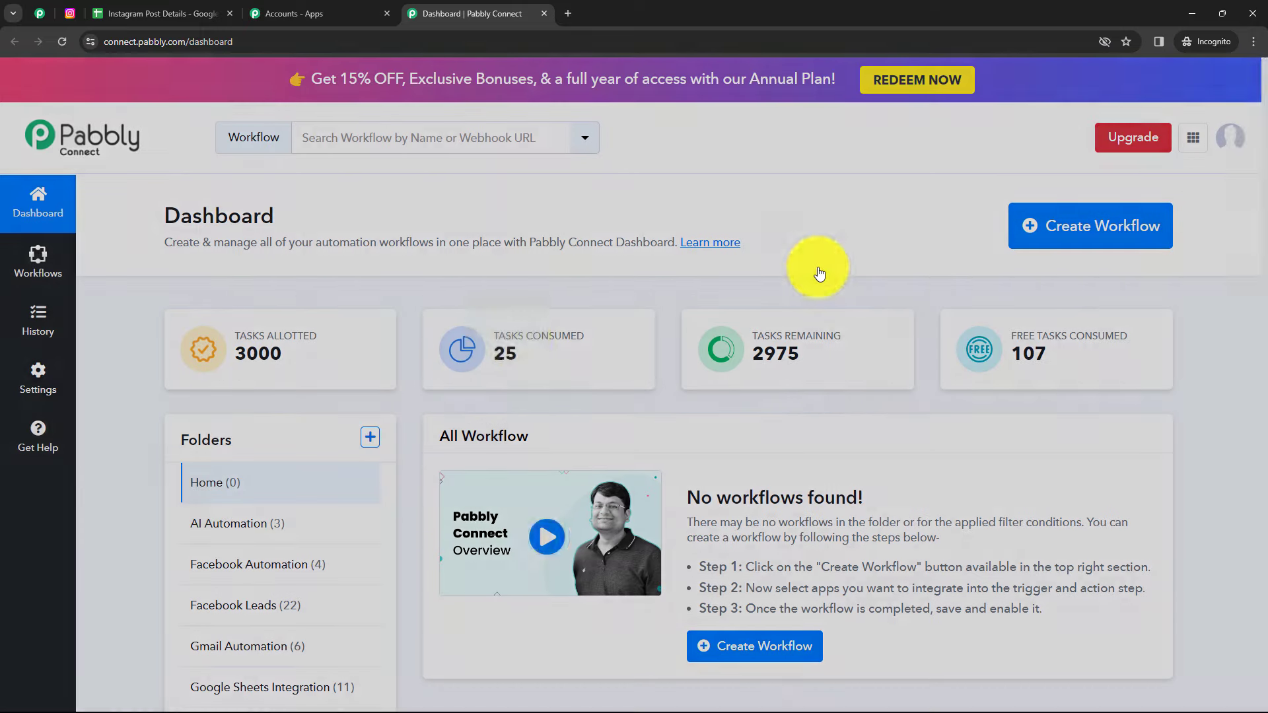
click(368, 439)
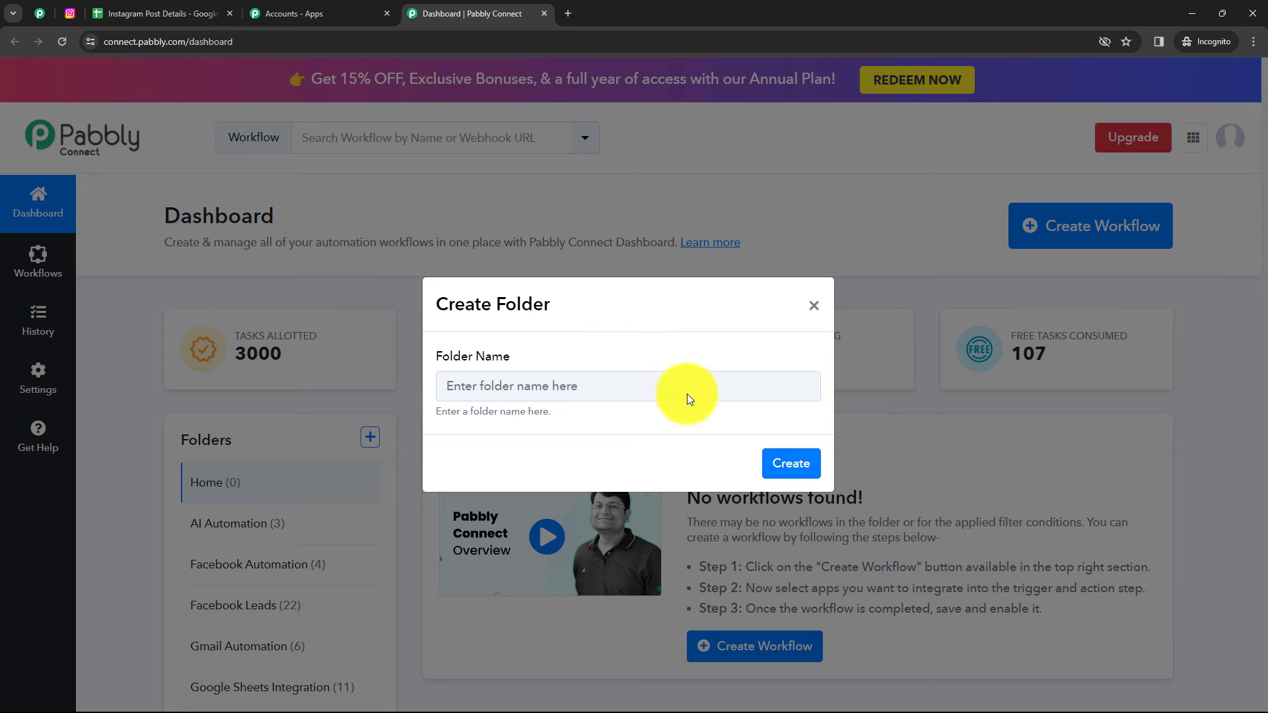
click(814, 305)
- Create a workflow named "Use Google Generative AI to Automate Instagram Post" in the AI Automation folder
click(1049, 245)
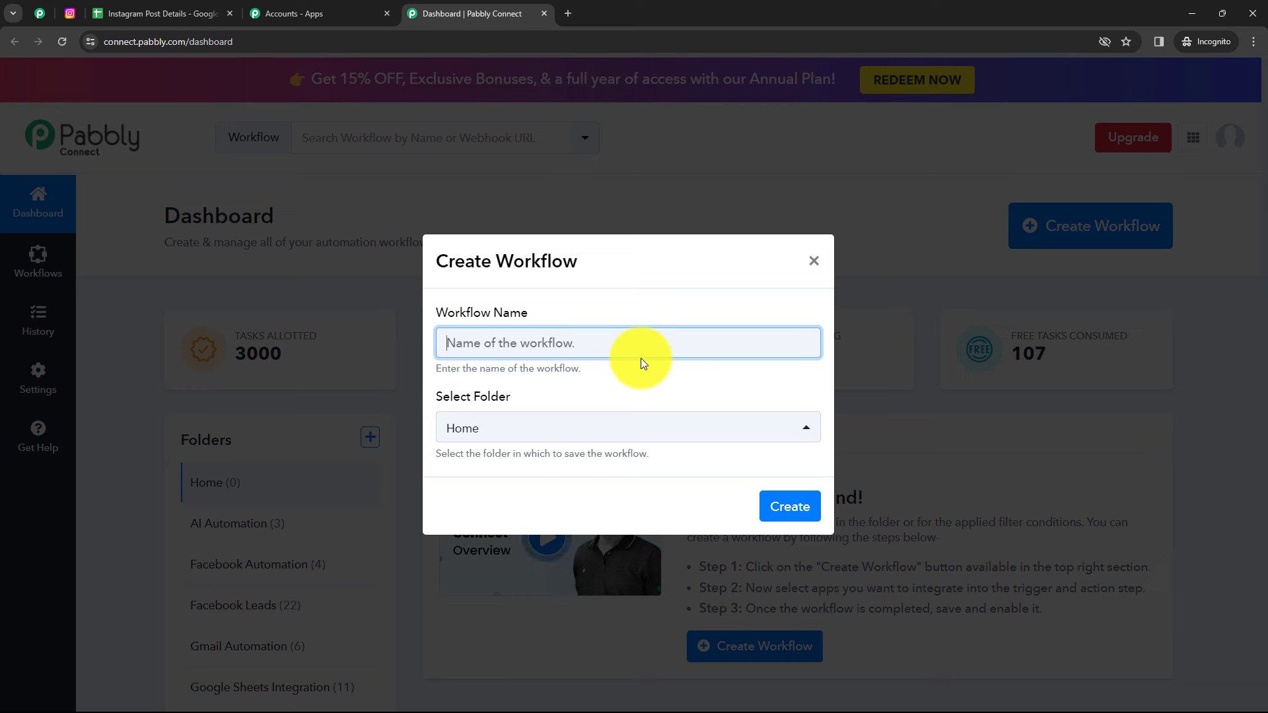
text(Use Google Generative AI to Automate Instagram Post)
drag(471, 344, 742, 365)
click(720, 379)
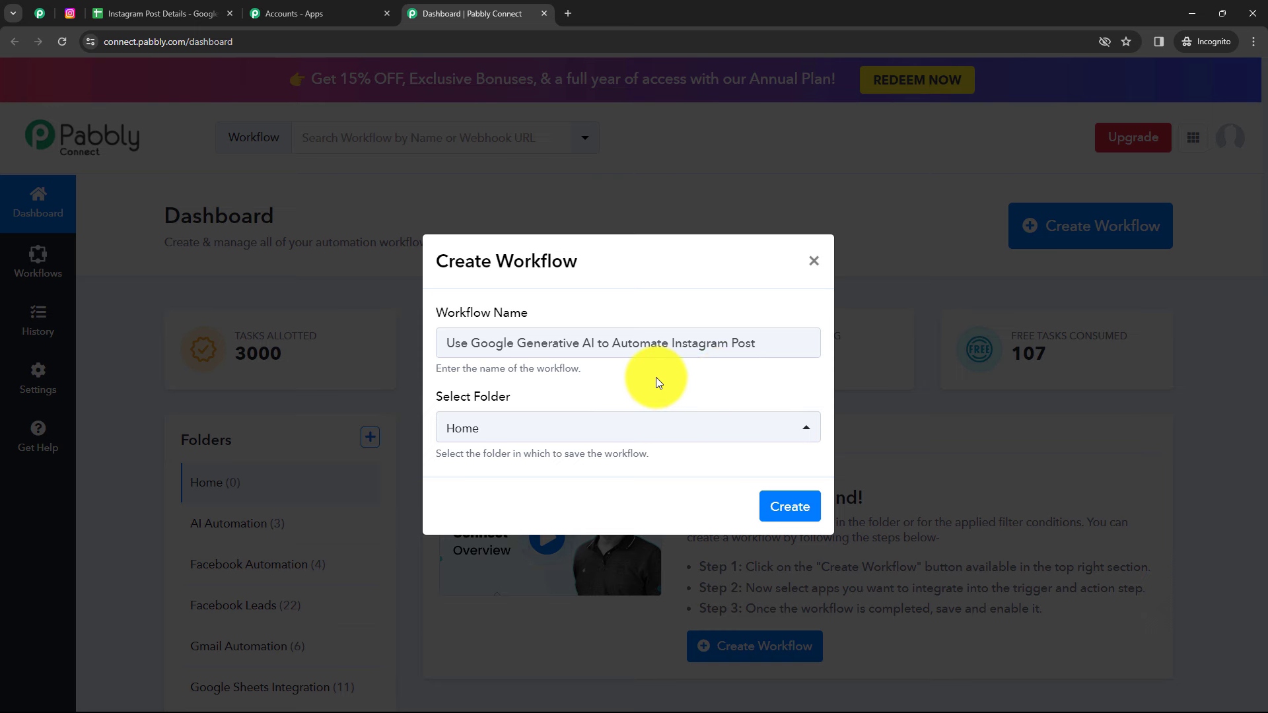
click(579, 435)
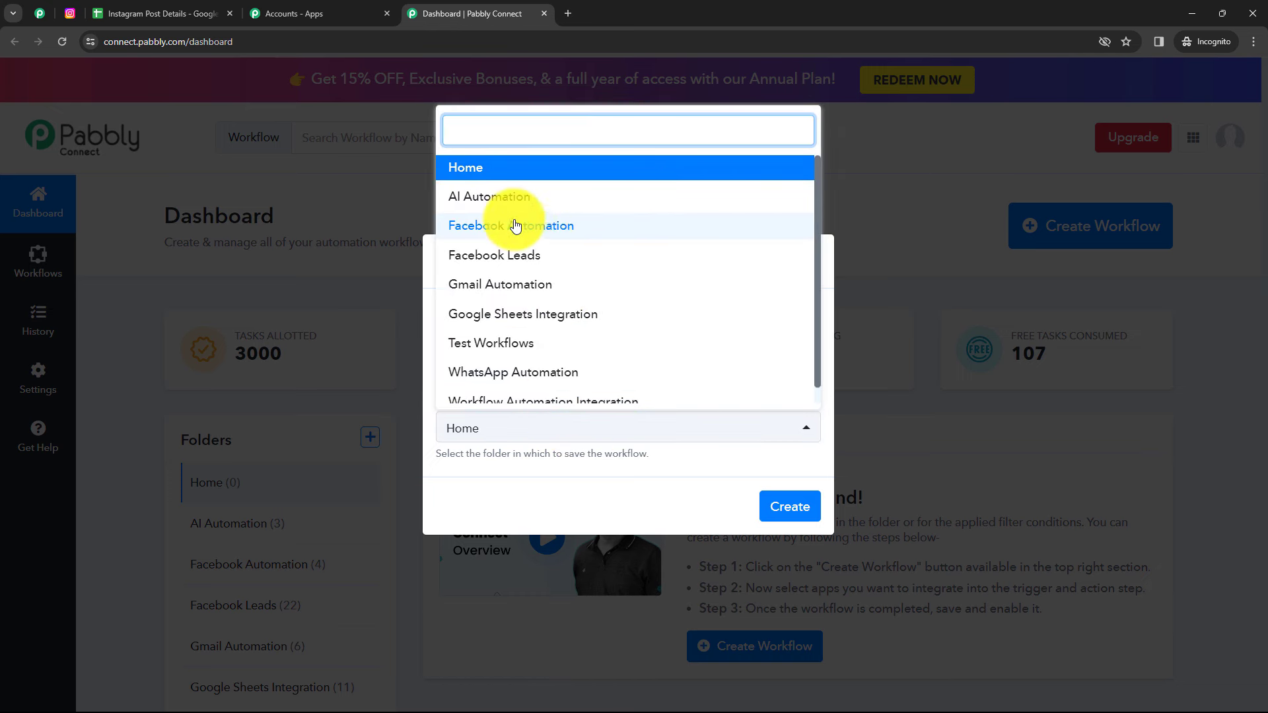
click(492, 197)
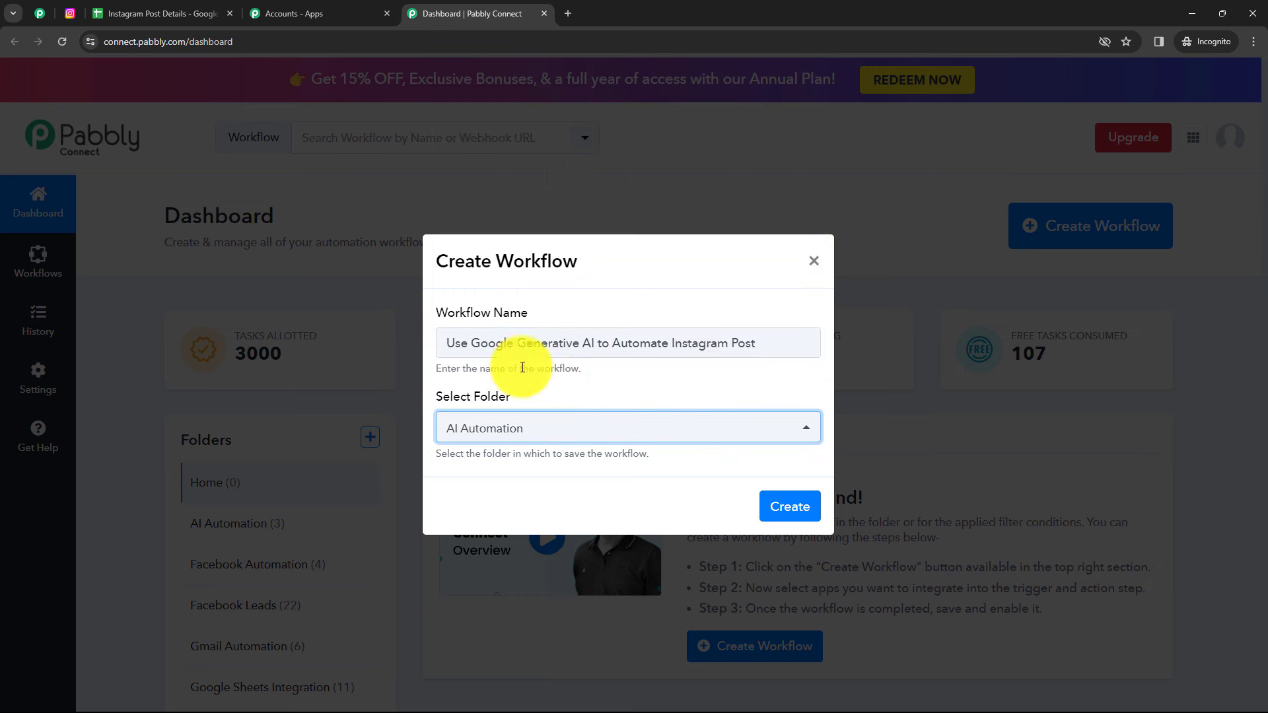
click(786, 519)
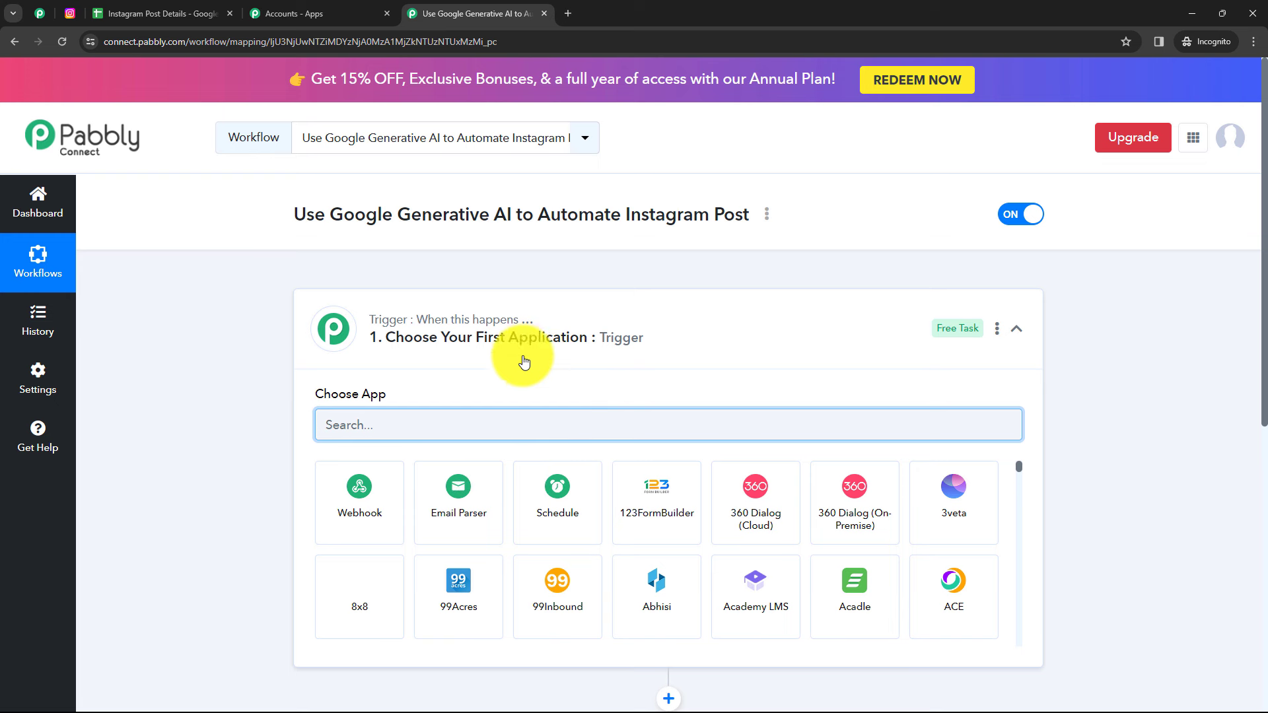
click(674, 319)
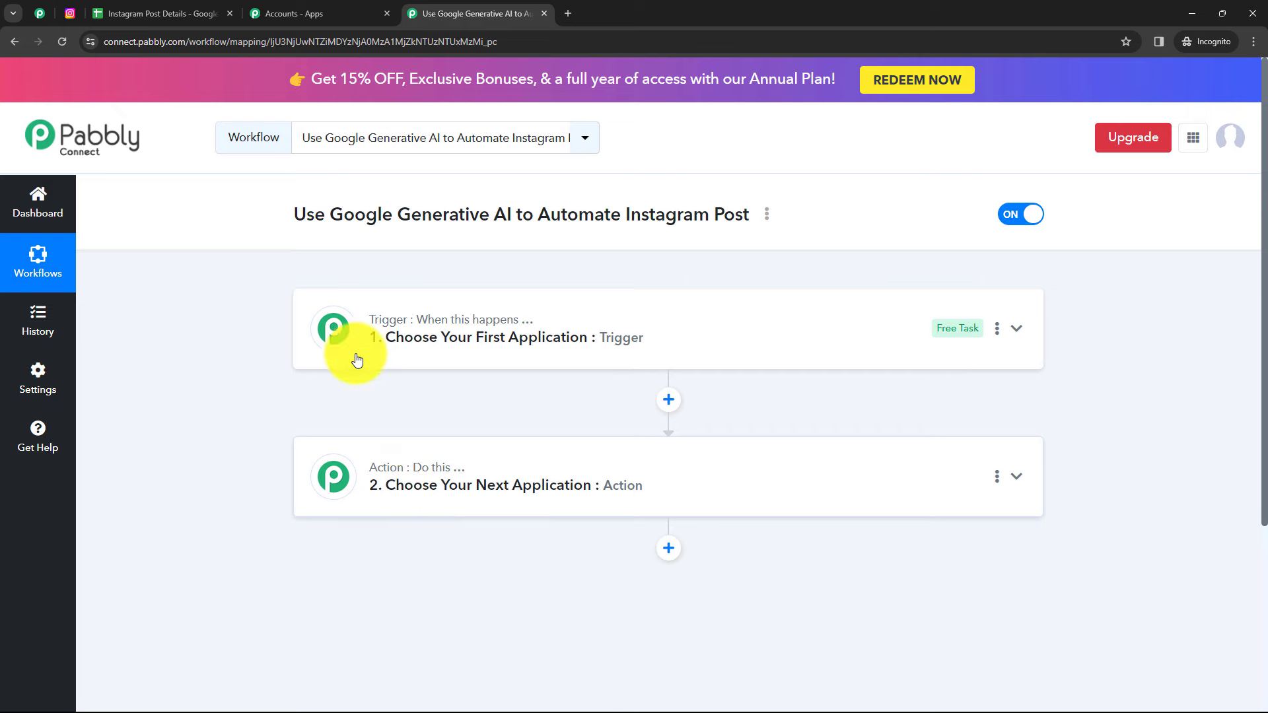
click(395, 361)
click(396, 362)
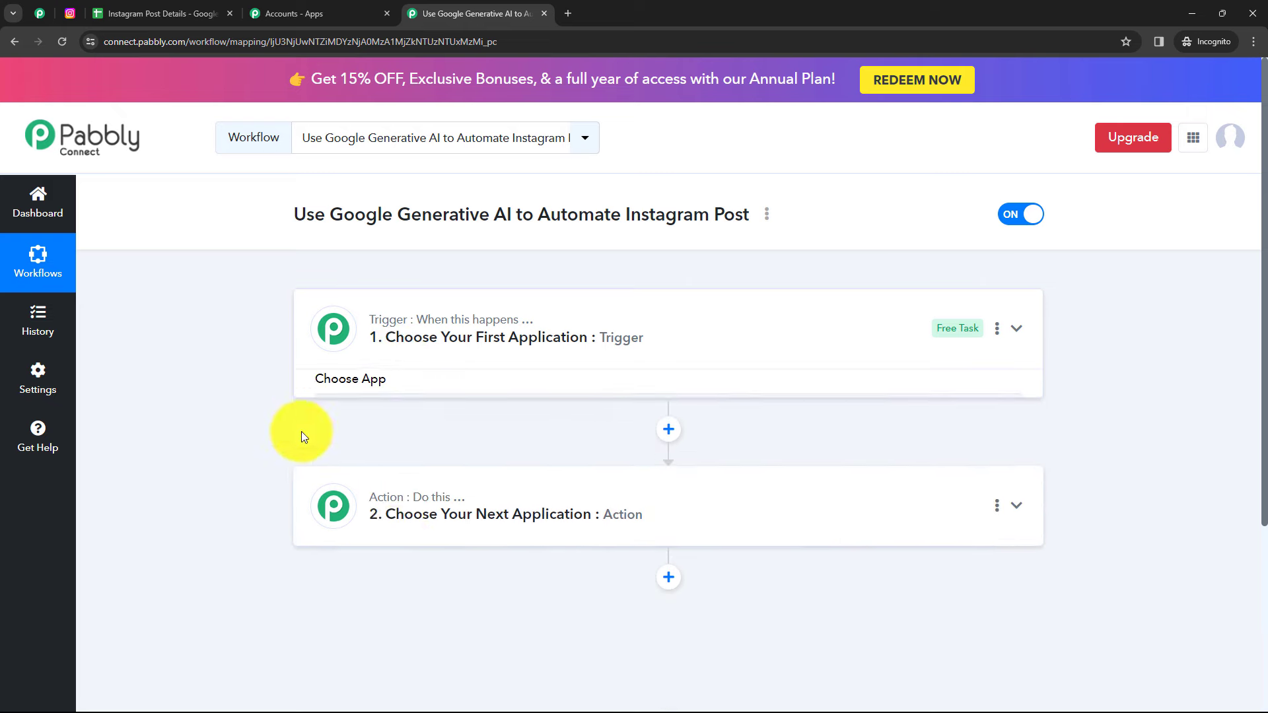
click(416, 512)
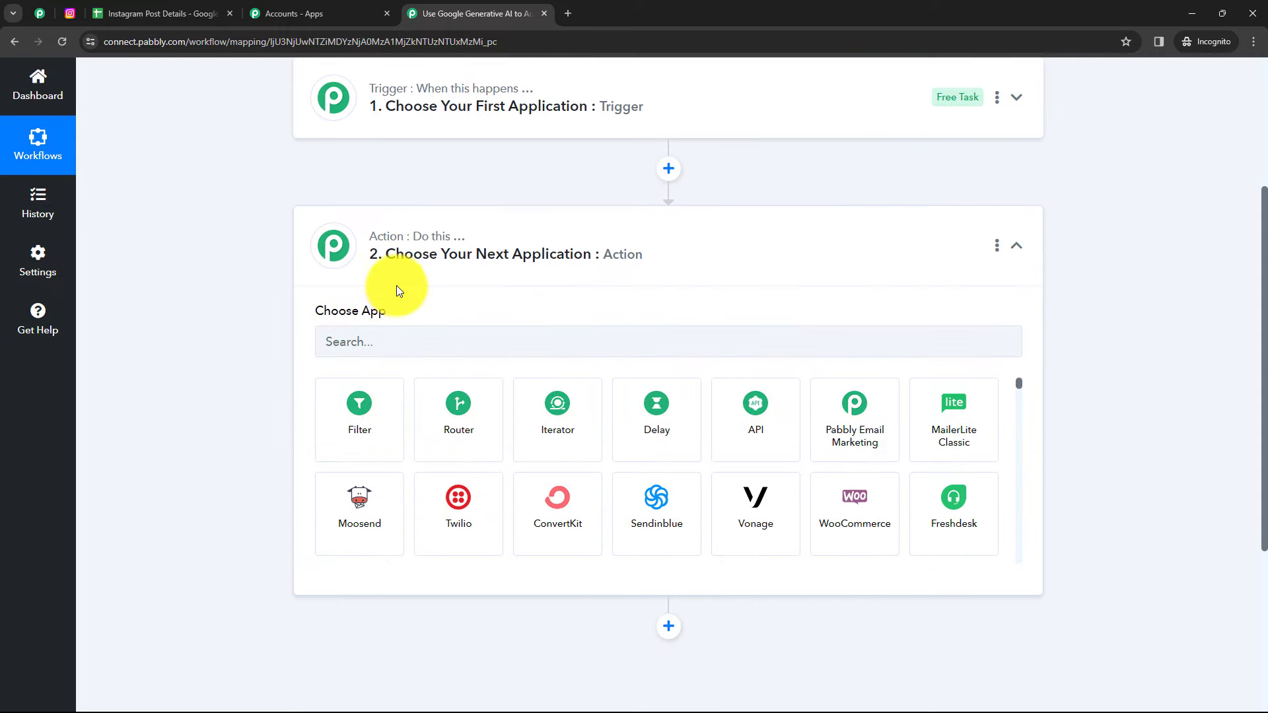
click(401, 283)
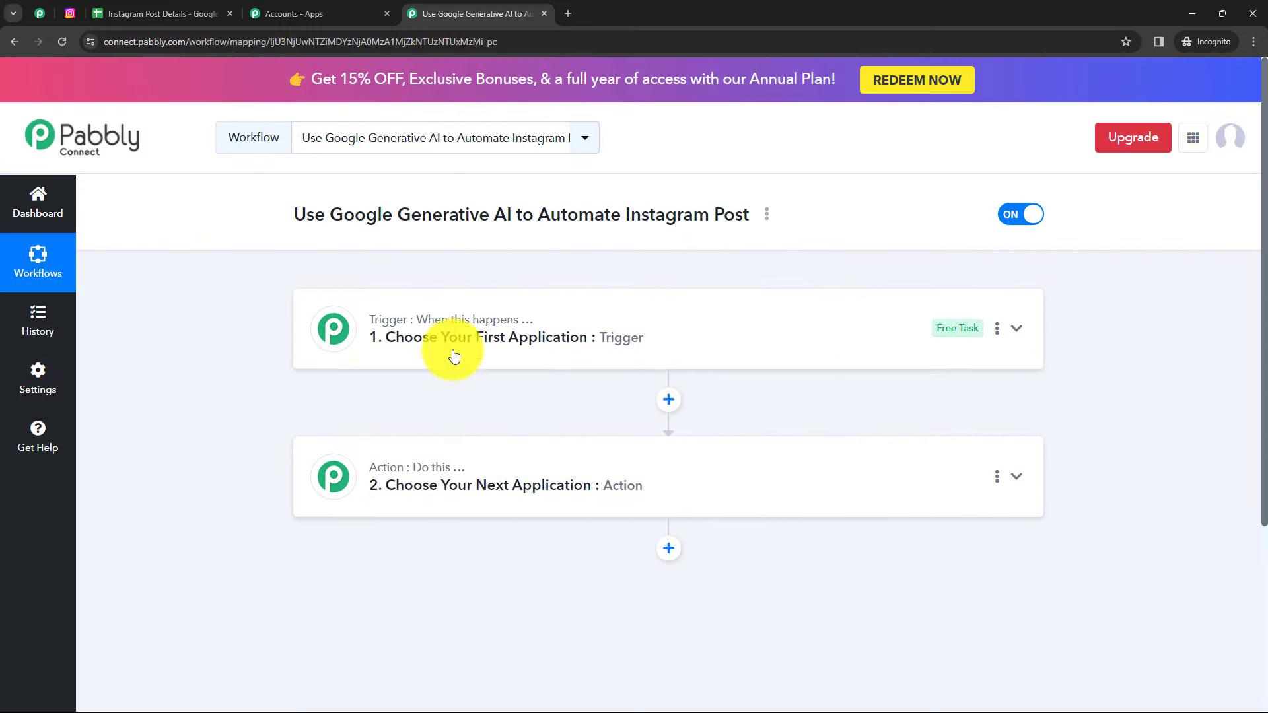
- Choose Schedule by Pabbly as the trigger app and have the workflow run every day
click(439, 360)
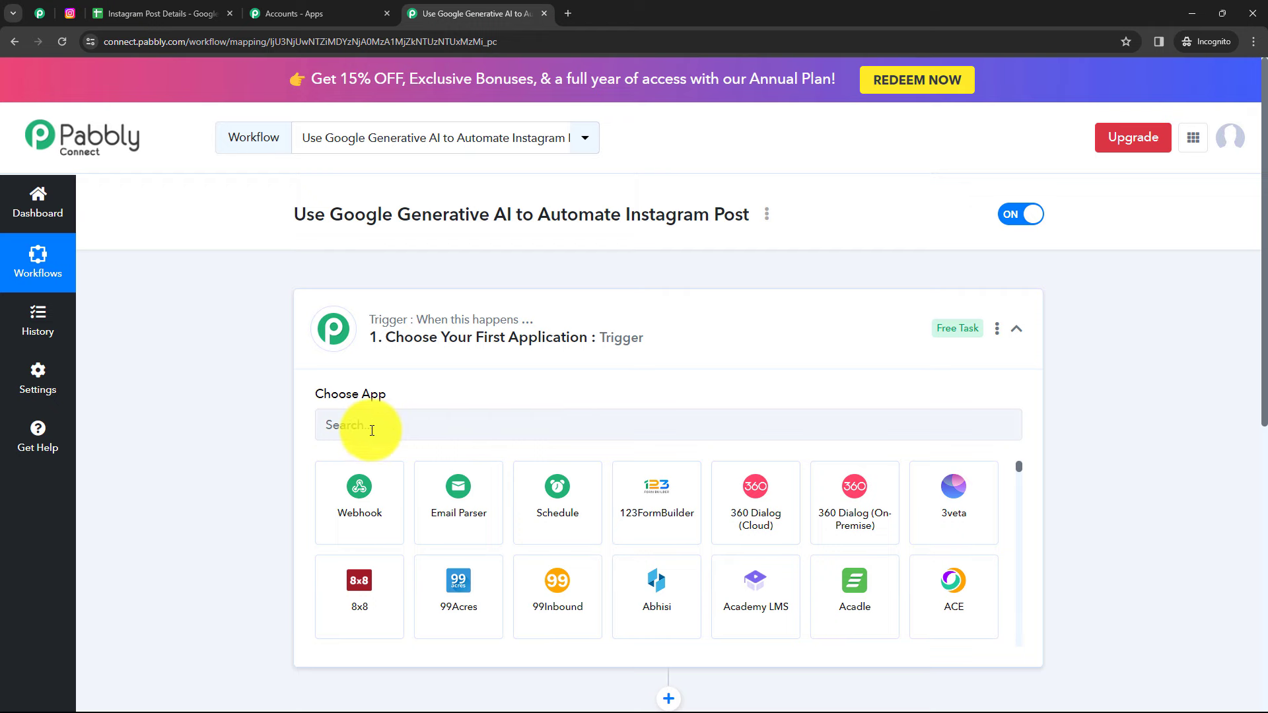
click(559, 492)
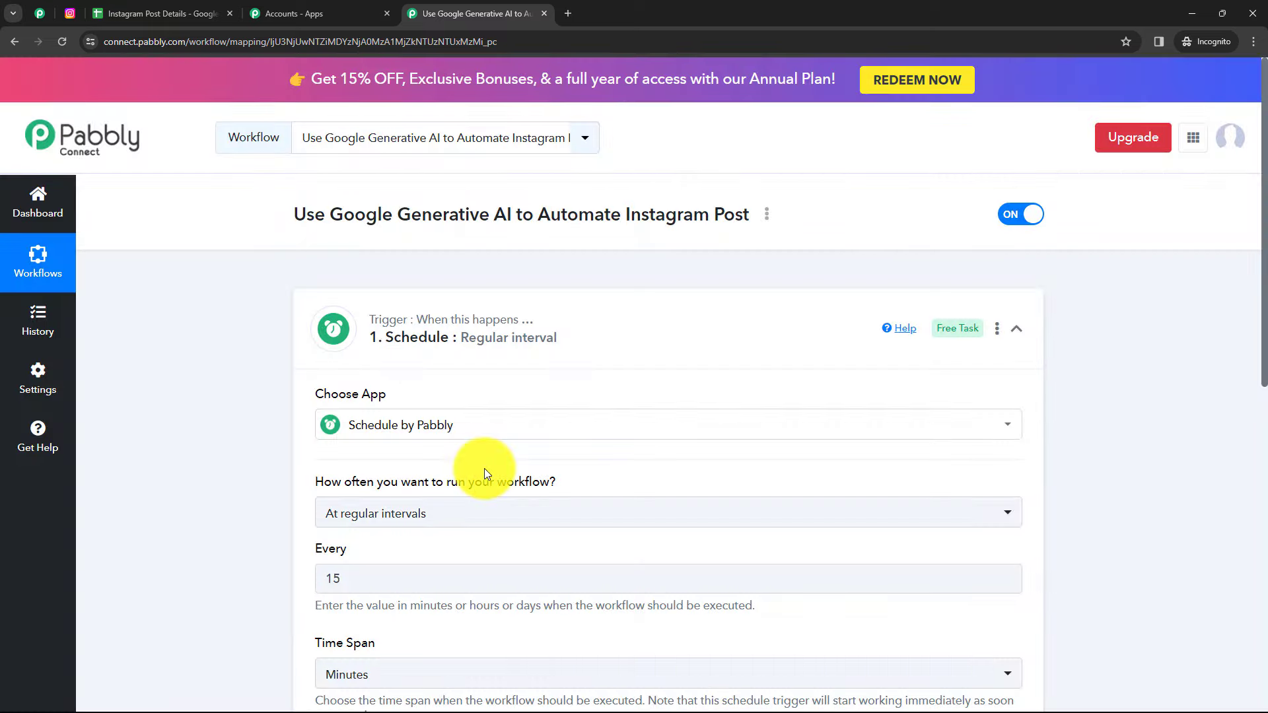
scroll(485, 473, down, 3)
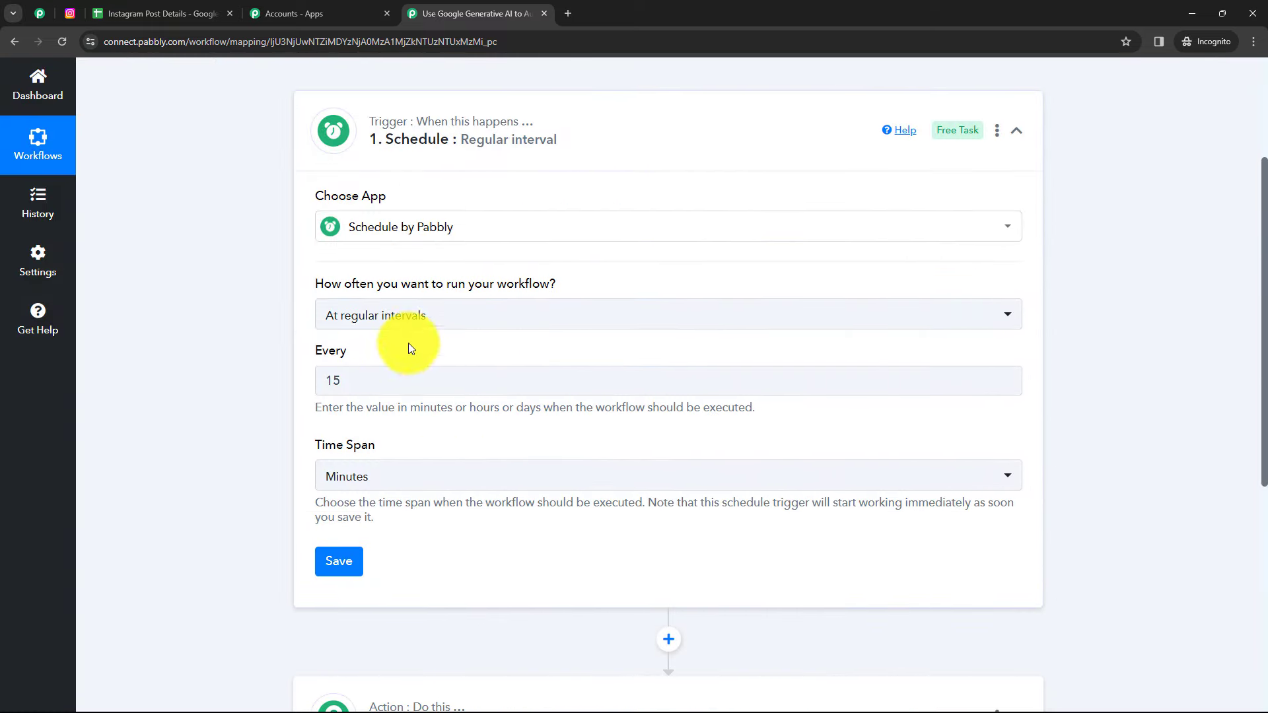
click(396, 320)
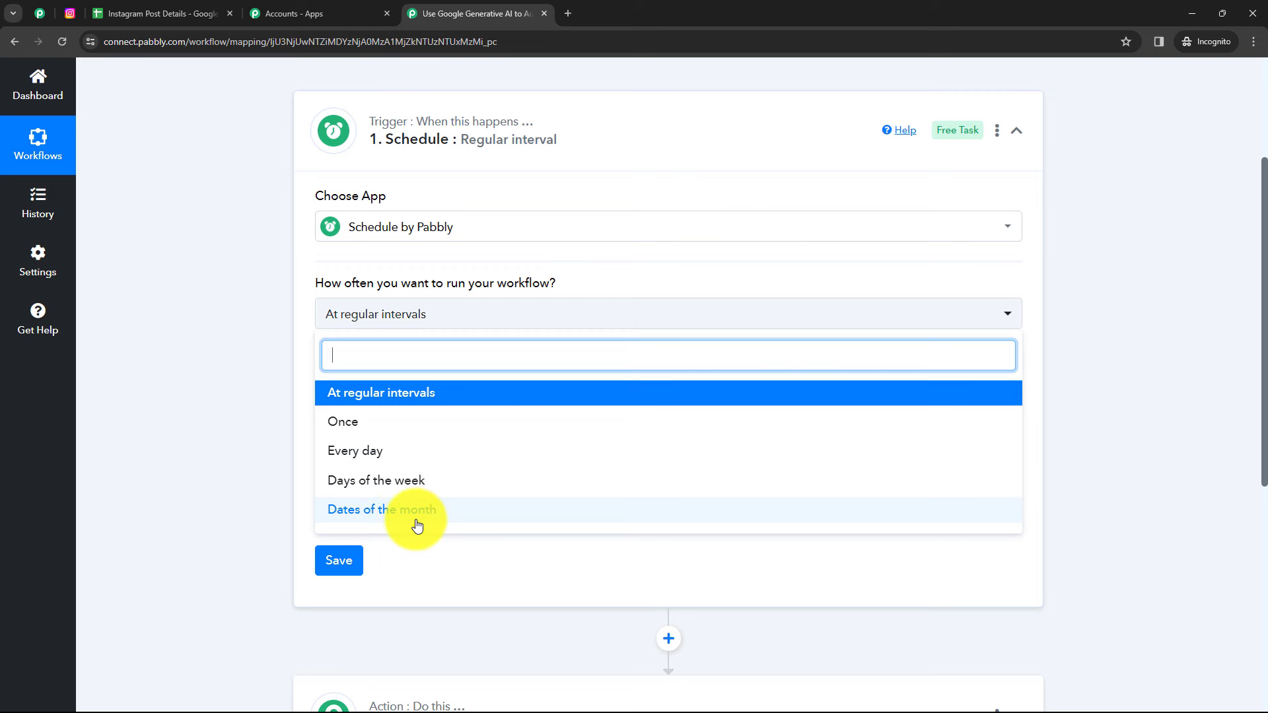
click(370, 457)
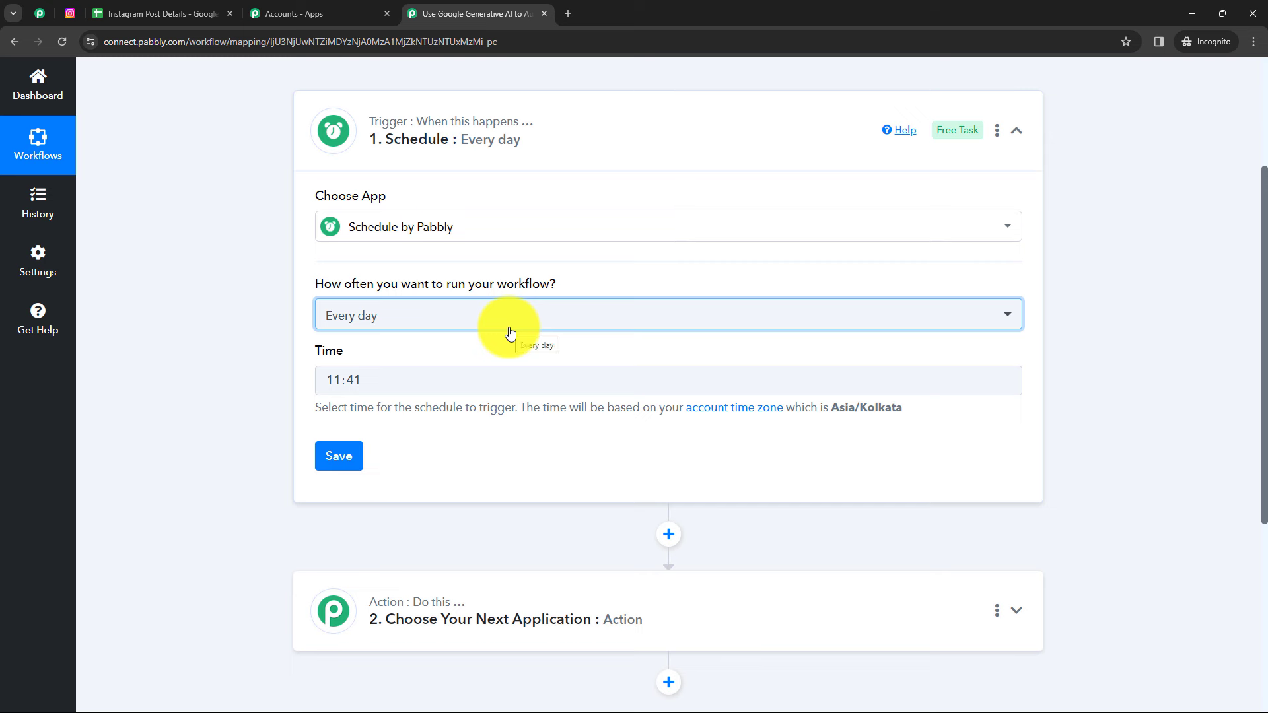
- Set the daily schedule's trigger time to 10:00
click(382, 384)
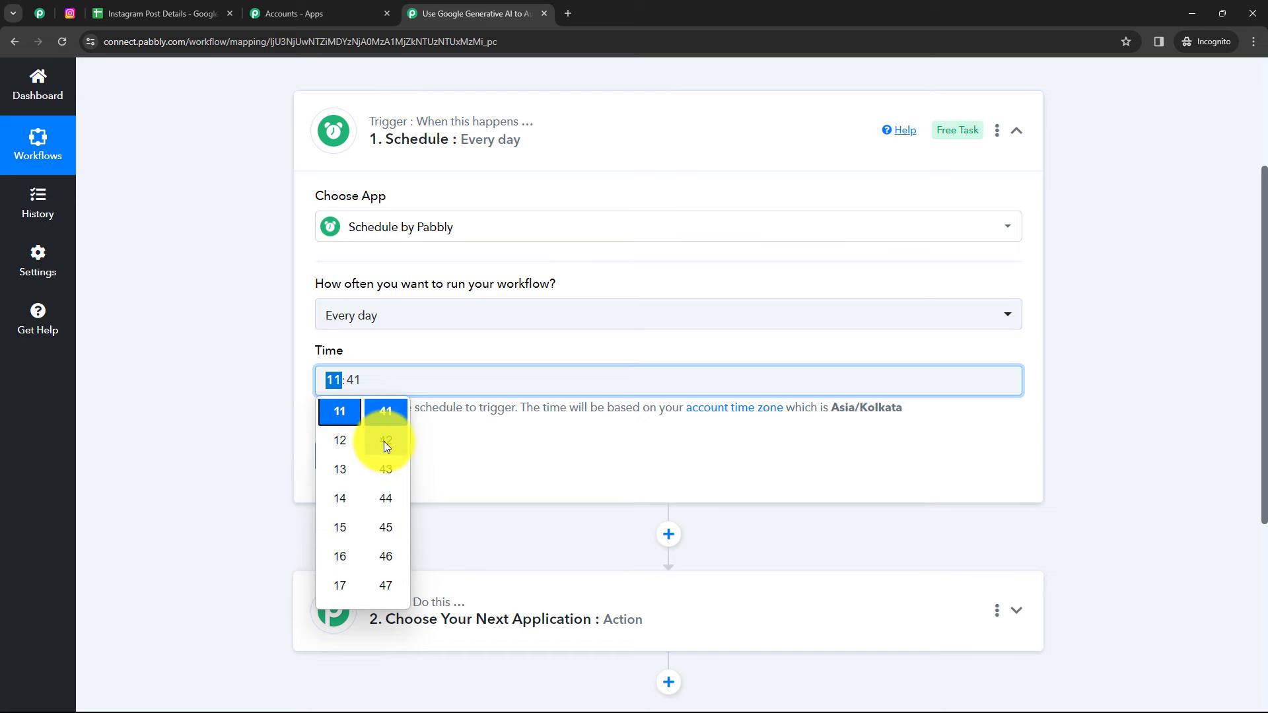
scroll(354, 449, up, 2)
click(346, 525)
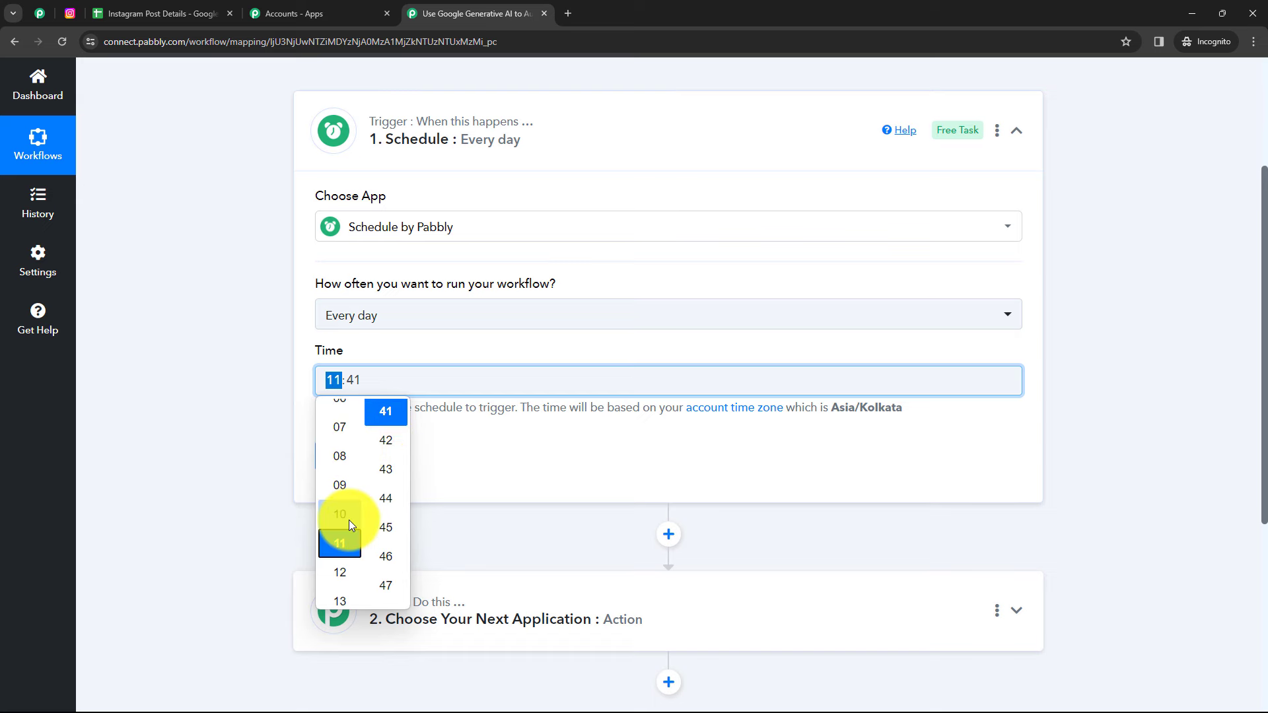
scroll(396, 501, up, 5)
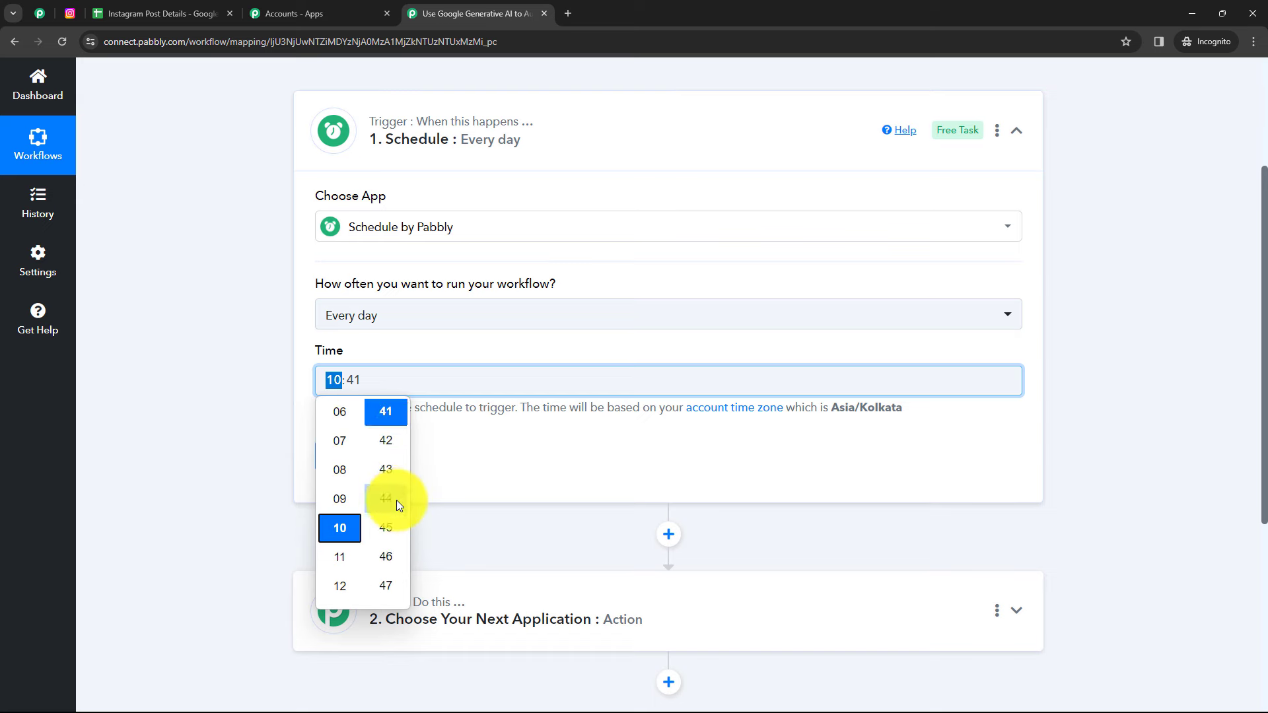
scroll(397, 500, up, 6)
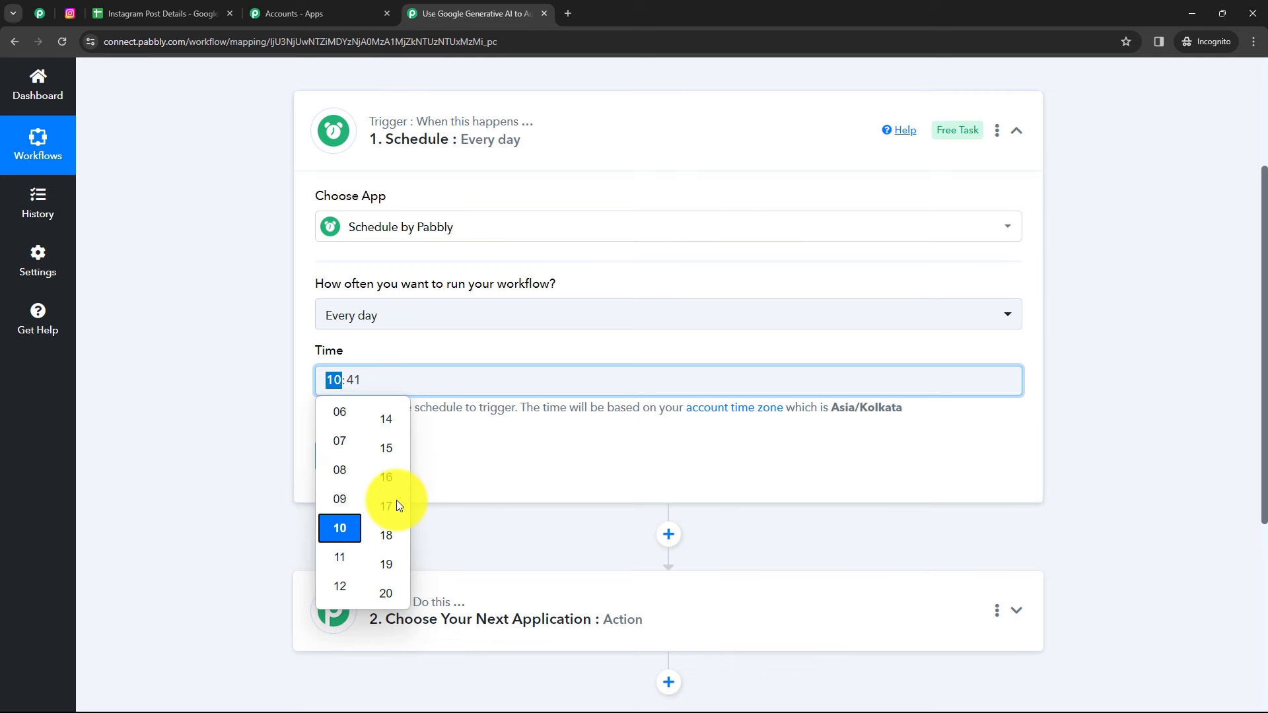
scroll(396, 501, up, 4)
click(395, 503)
click(434, 475)
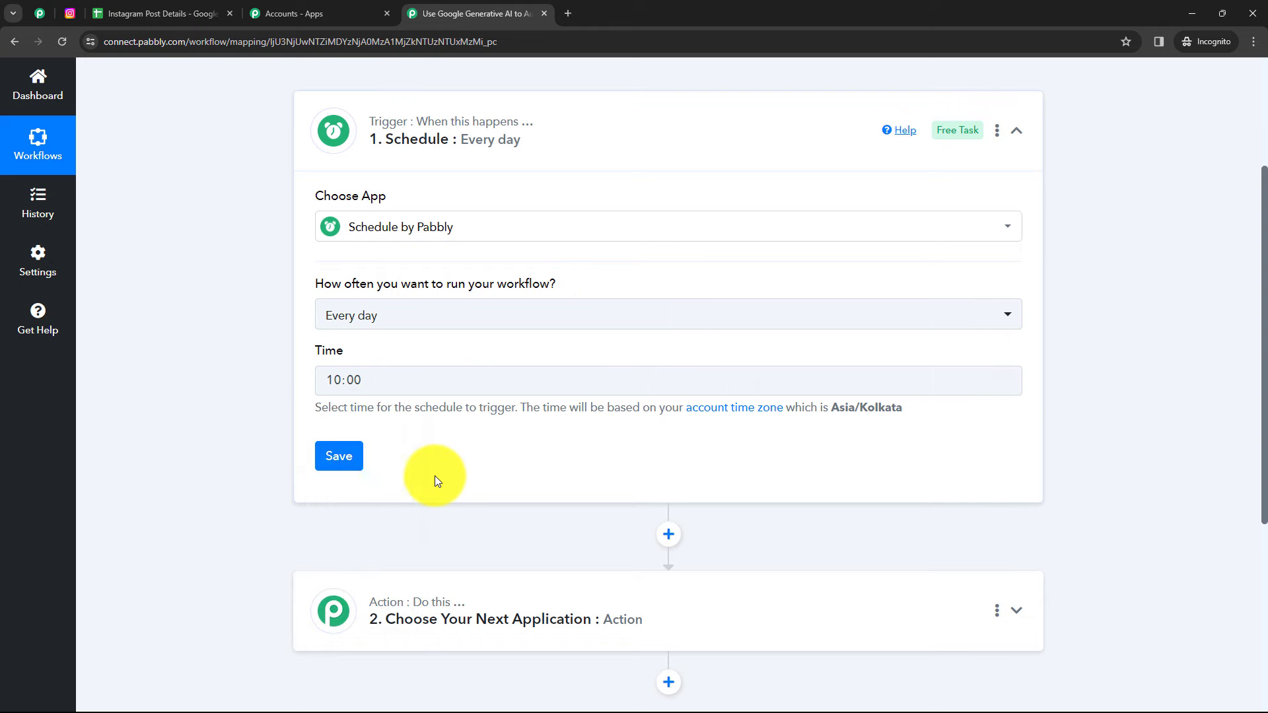
- Save the daily schedule trigger, dismiss the confirmation and collapse the Schedule step
click(346, 464)
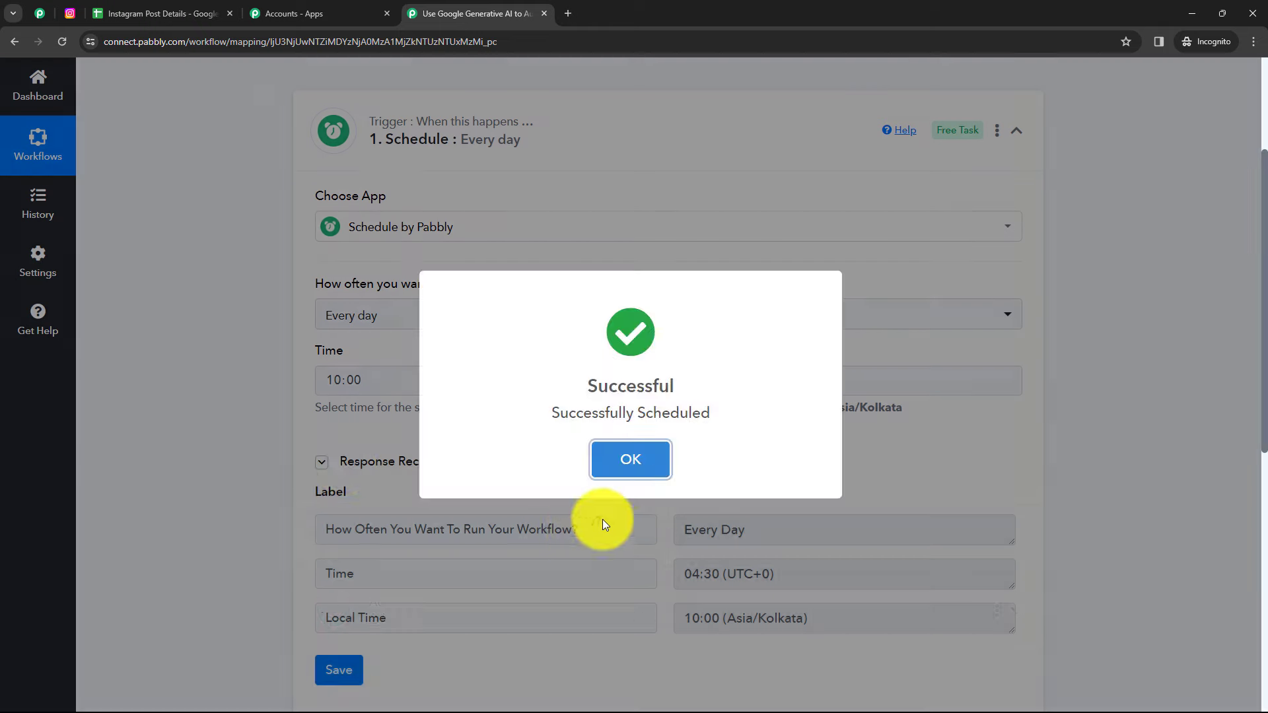
click(628, 463)
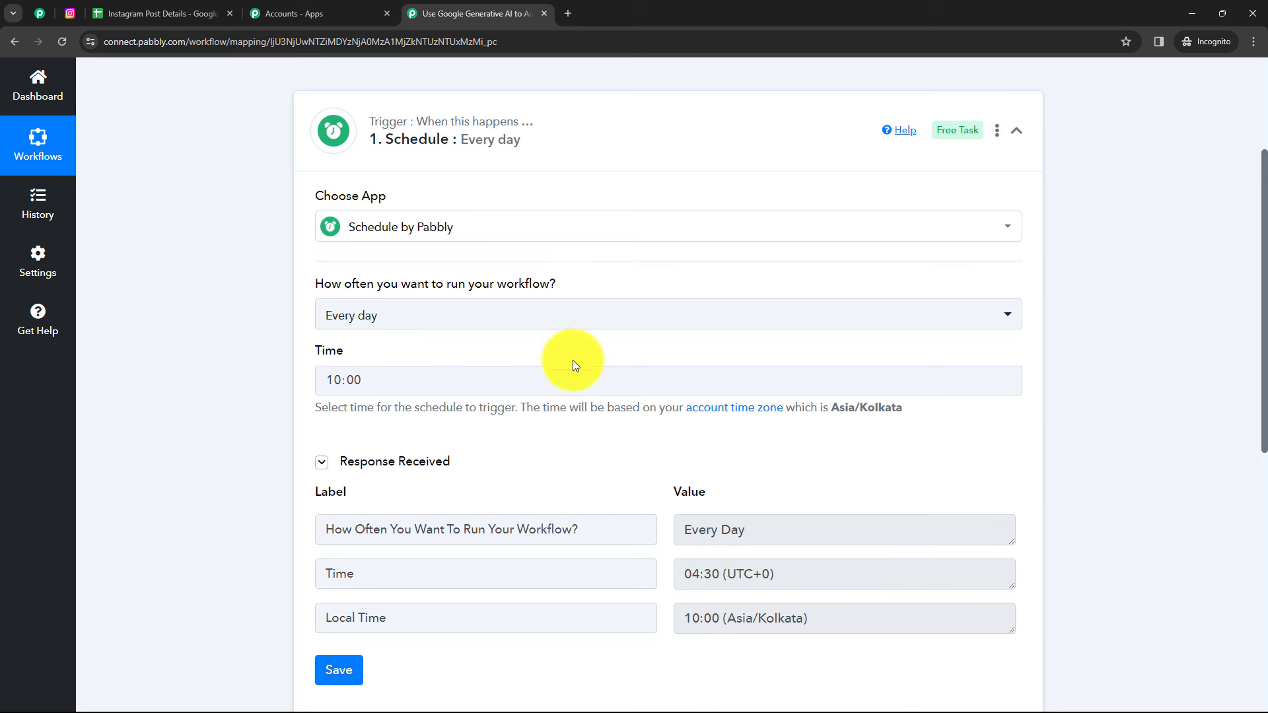
scroll(573, 357, up, 2)
click(574, 251)
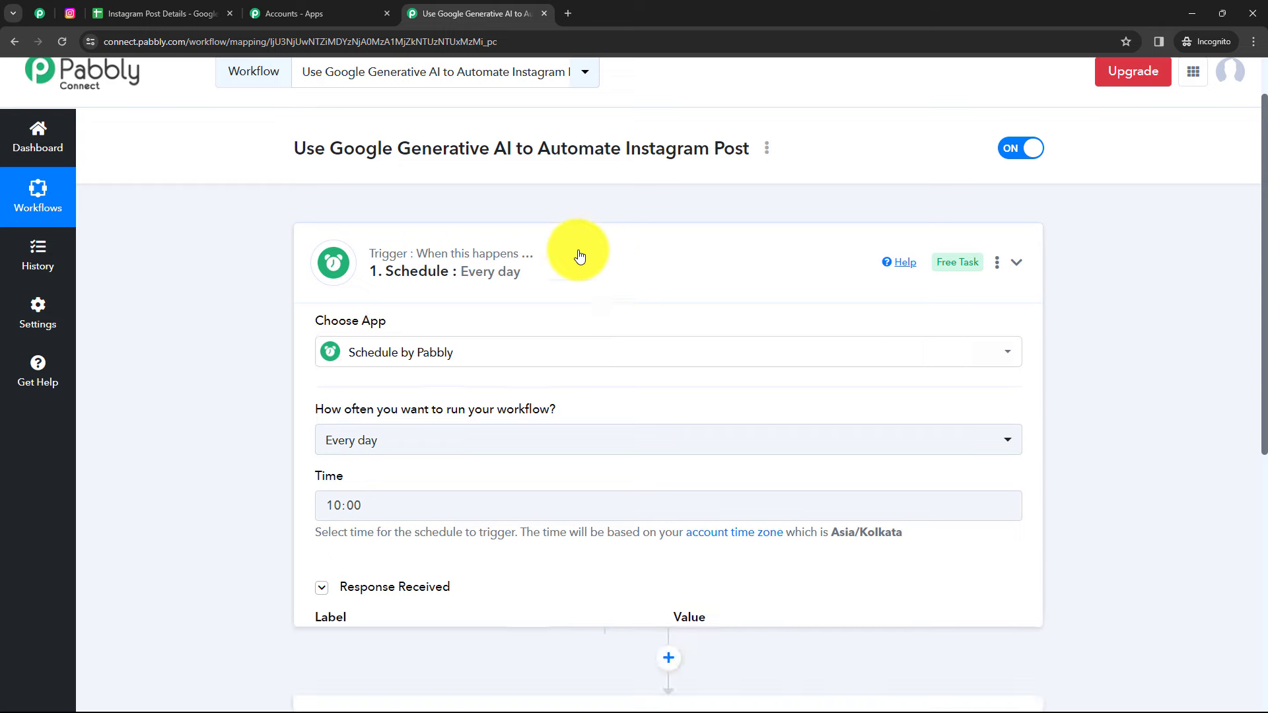
scroll(615, 358, down, 2)
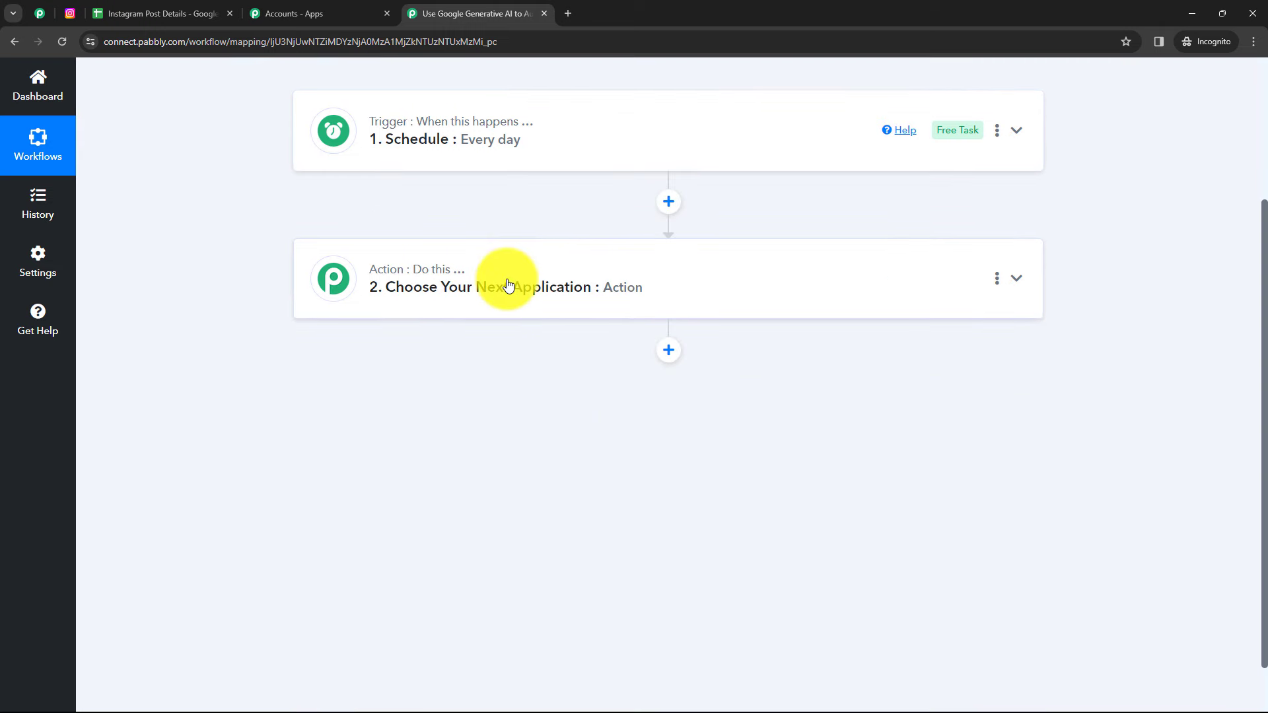
- Check the Date column in the Google Sheets post list, and connect a Date/Time Formatter (Pabbly) action with the Current Date event
click(508, 285)
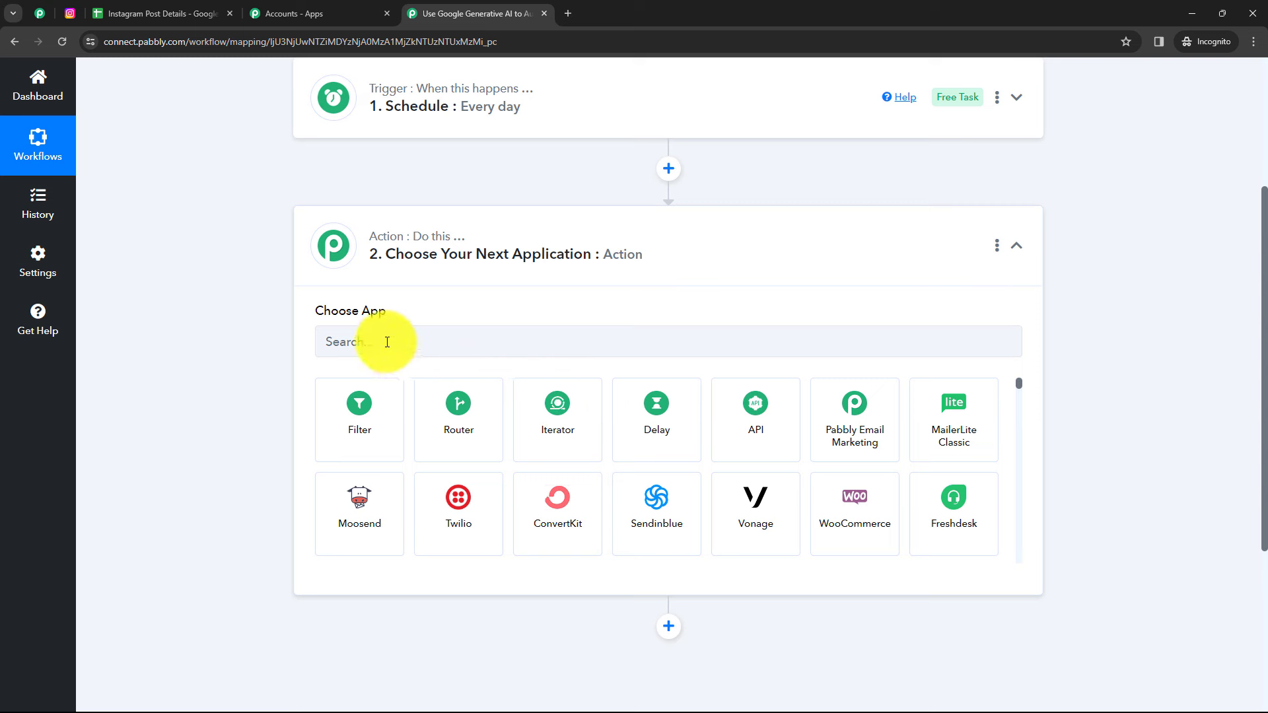
click(181, 15)
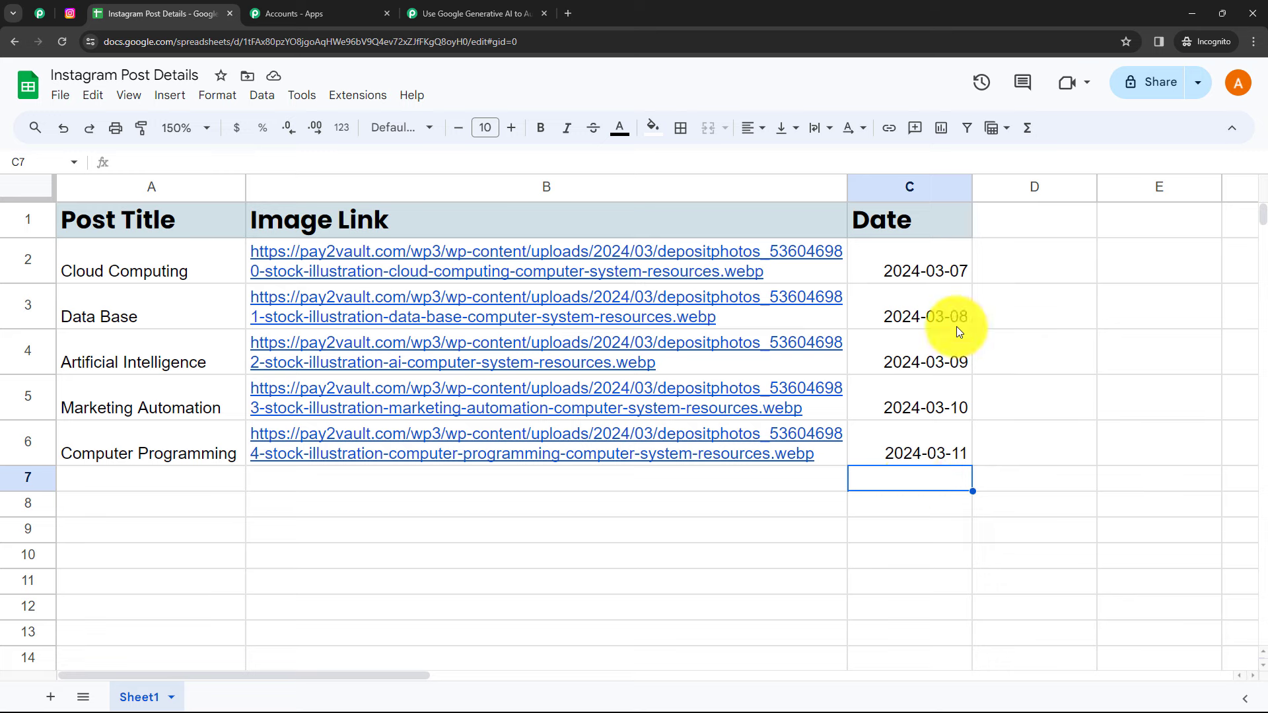
click(931, 280)
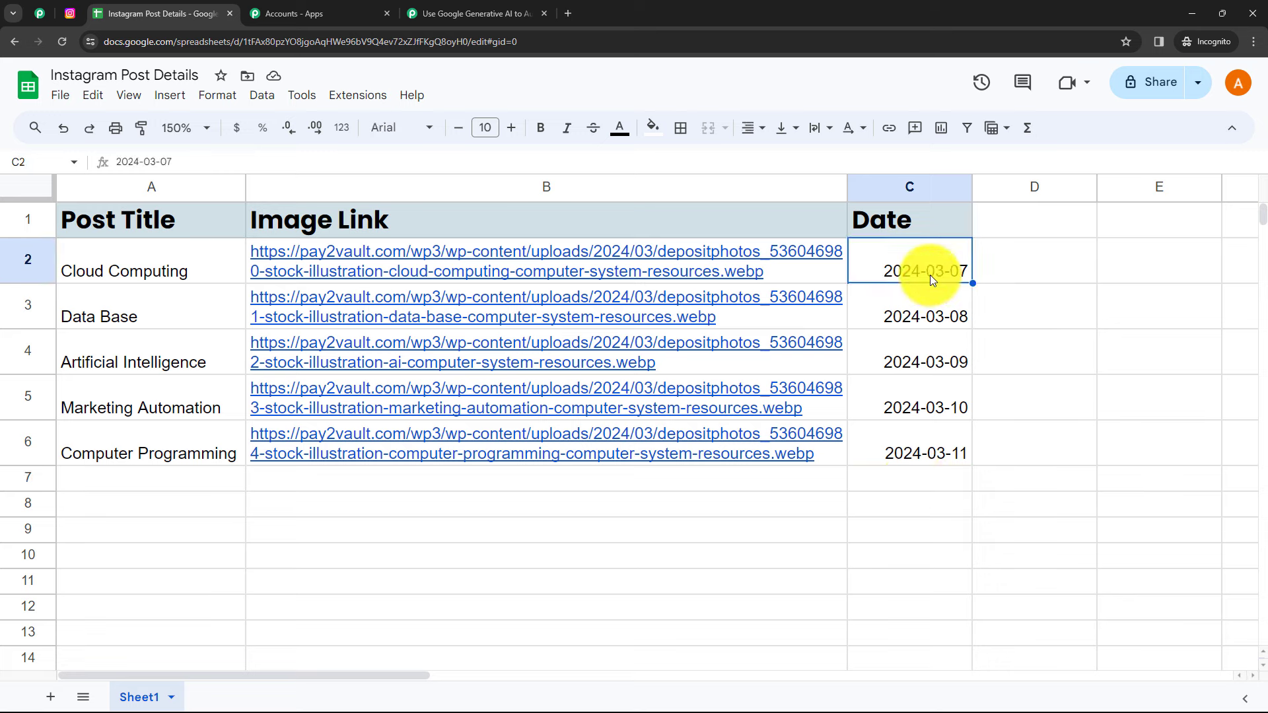
click(929, 315)
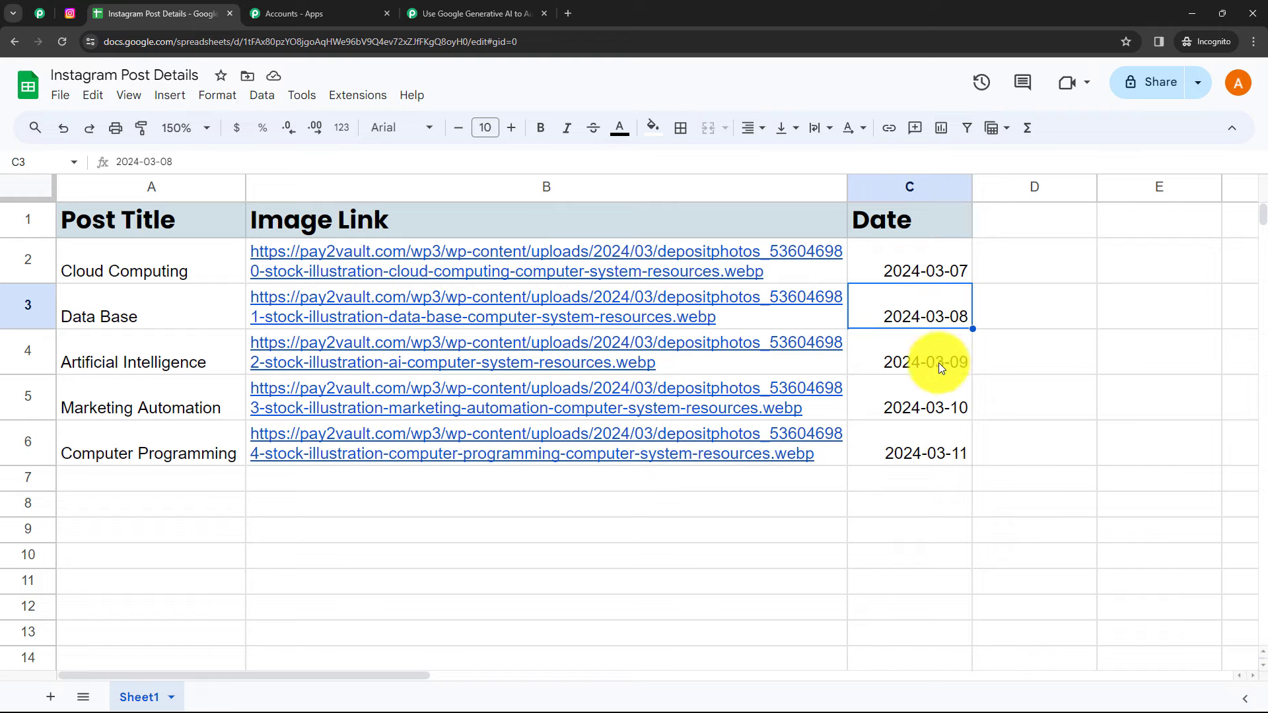
click(475, 11)
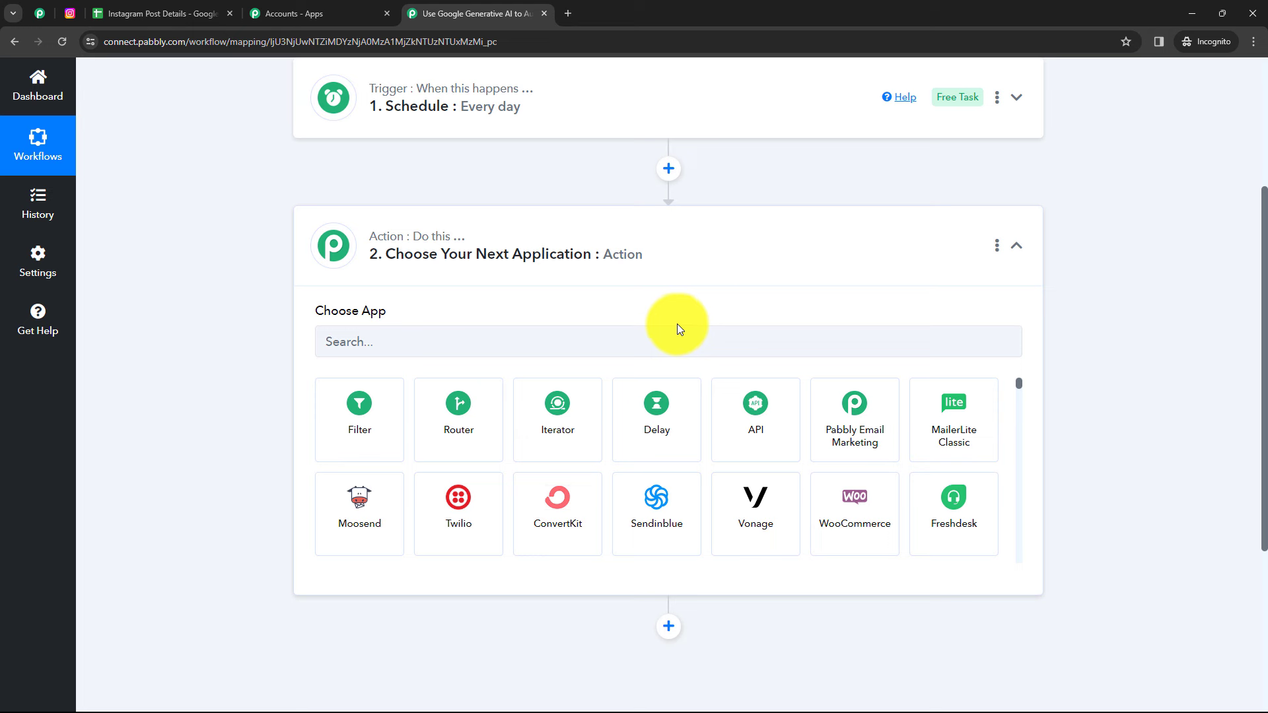
click(399, 343)
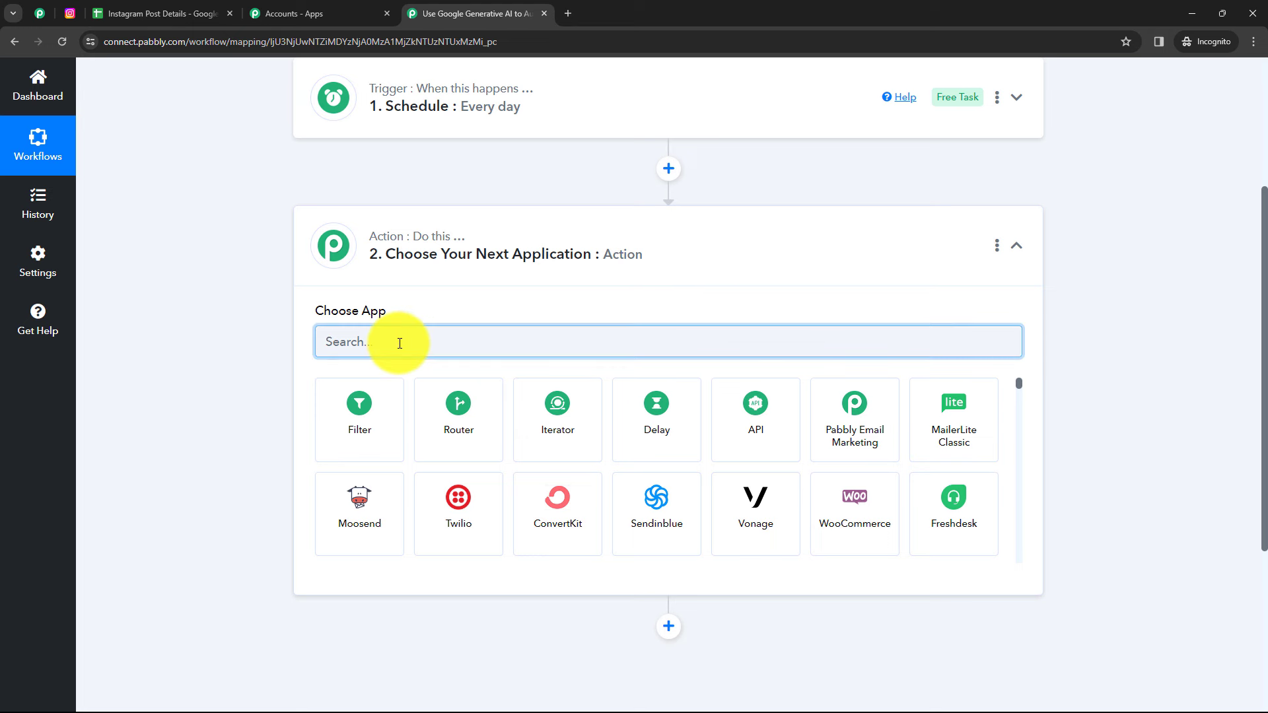
text(Date)
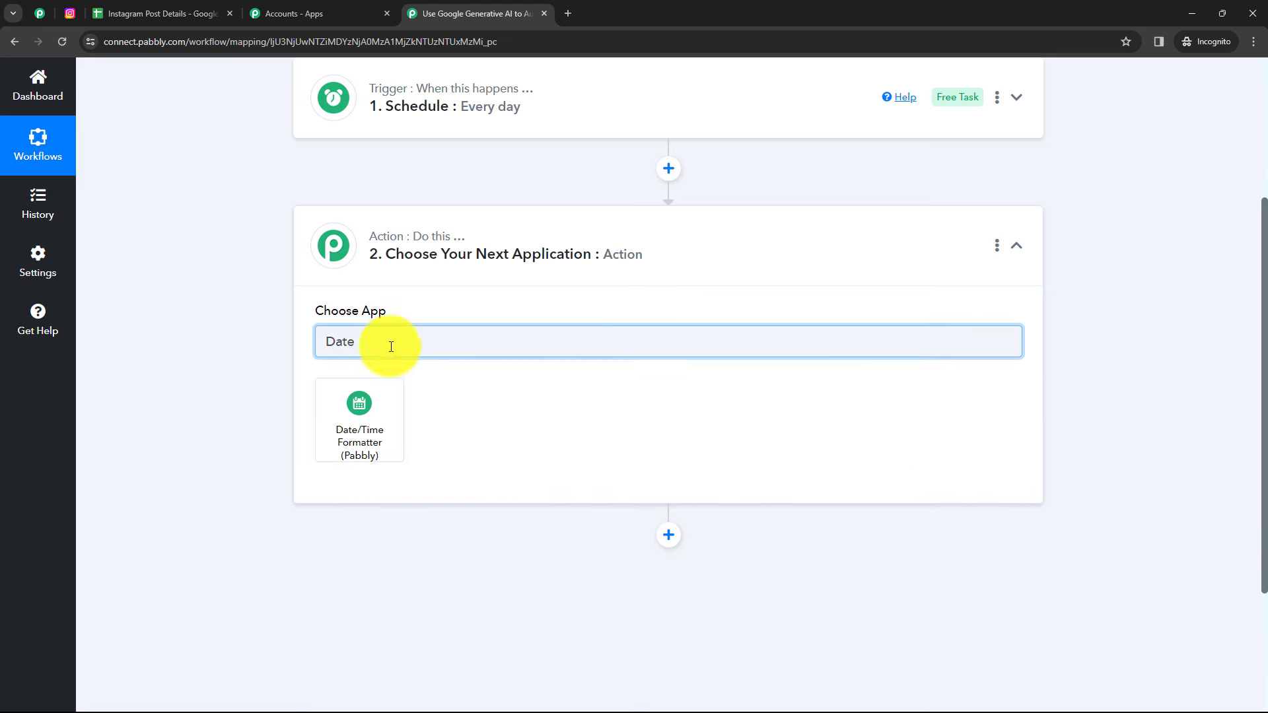
click(342, 402)
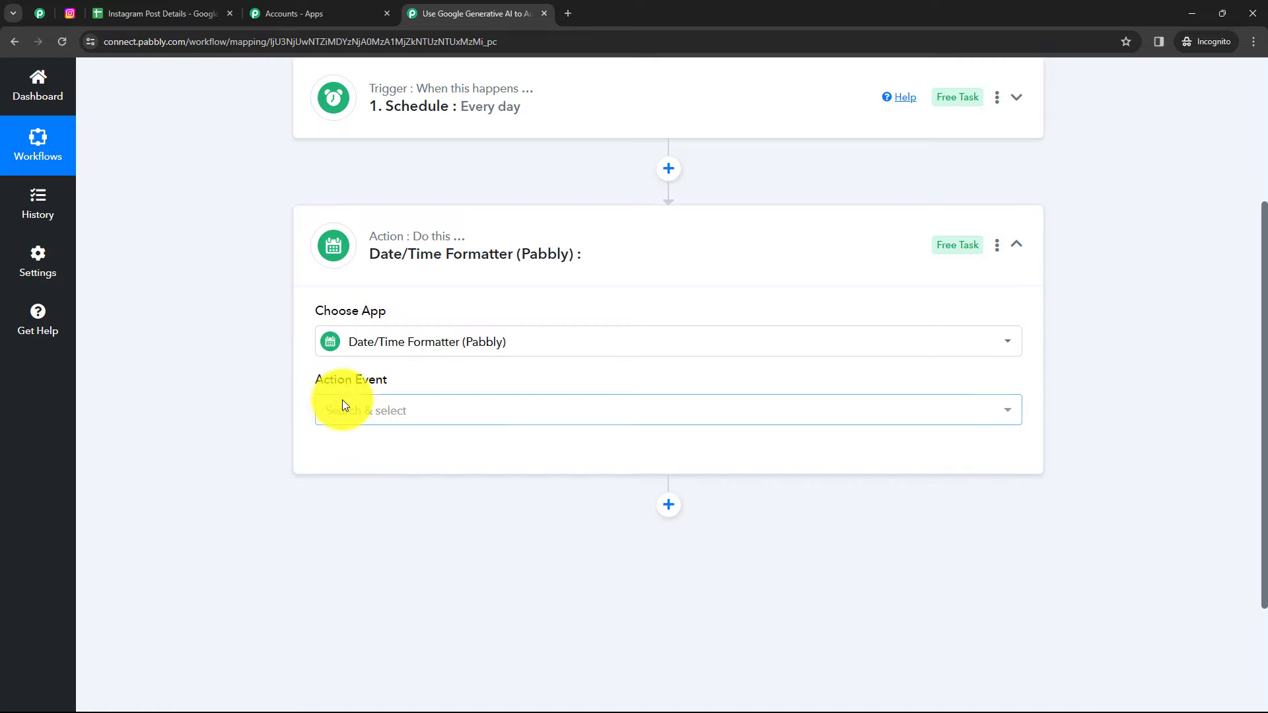
click(353, 413)
scroll(425, 535, down, 2)
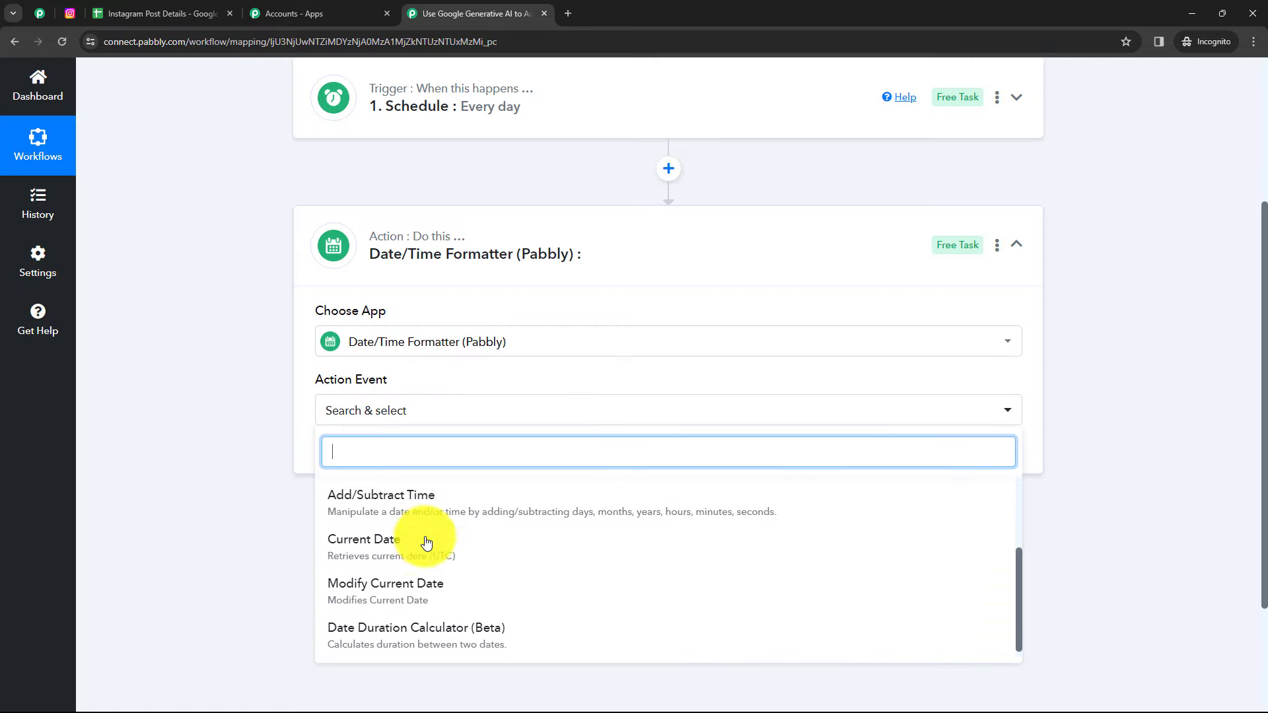
click(426, 542)
click(364, 462)
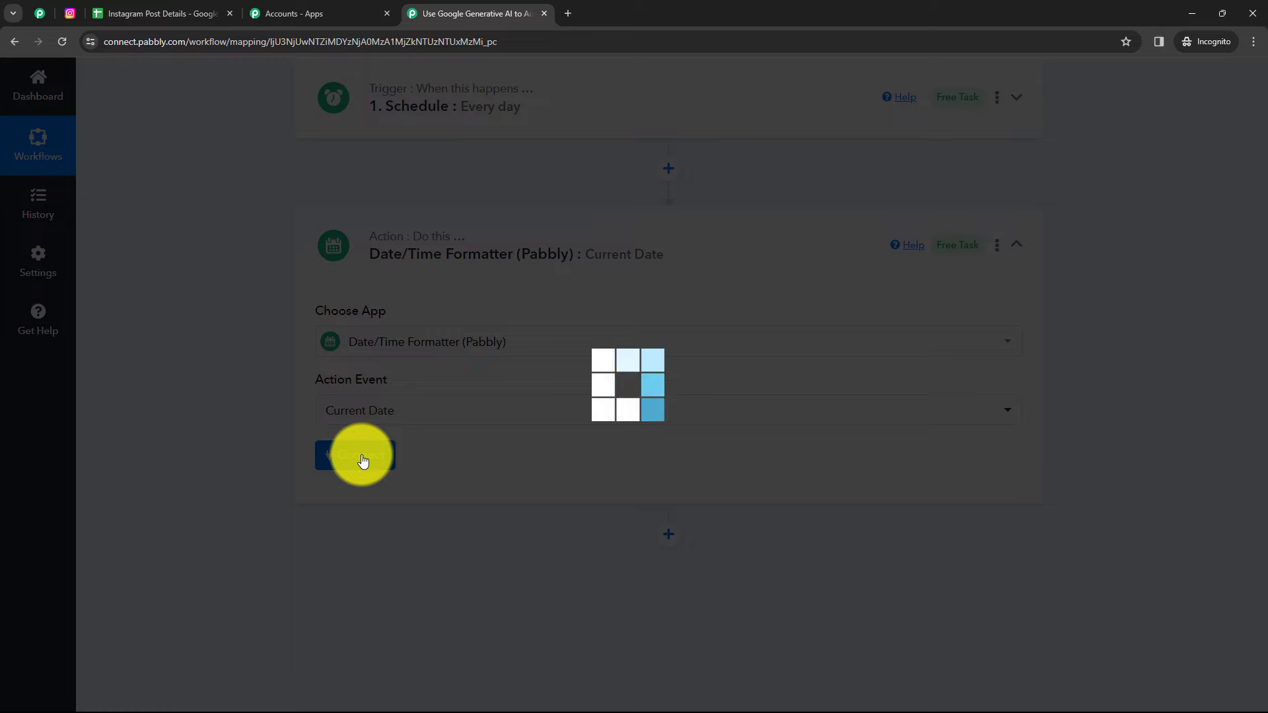
- Set the Basic Format to YYYY-MM-DD, compare it with the sheet's dates, and save the action with a test request
scroll(364, 459, down, 2)
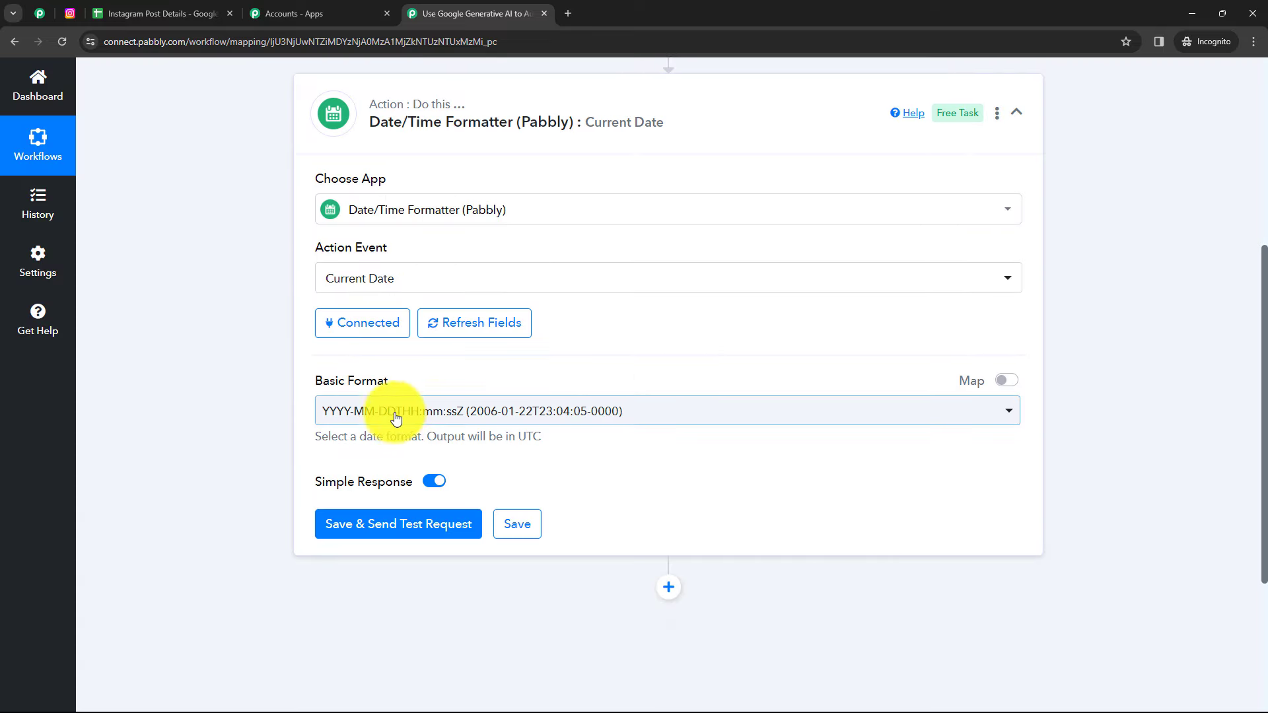
click(472, 417)
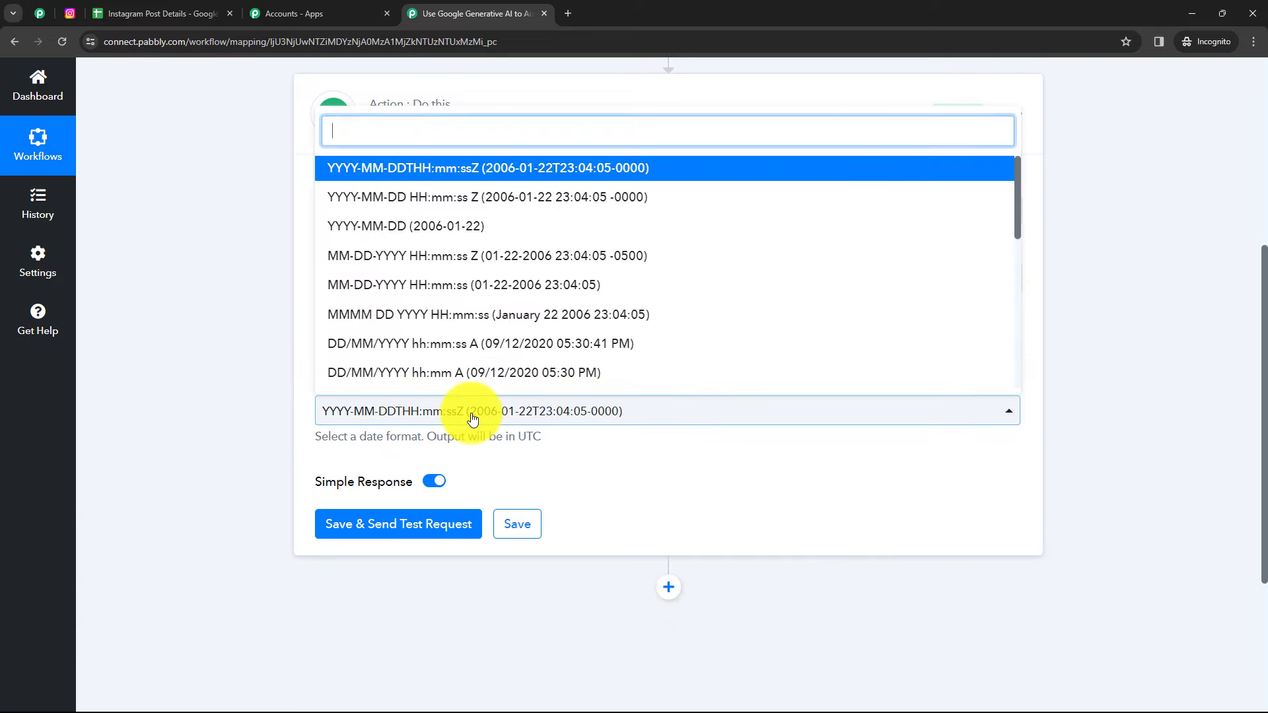
click(415, 231)
click(161, 20)
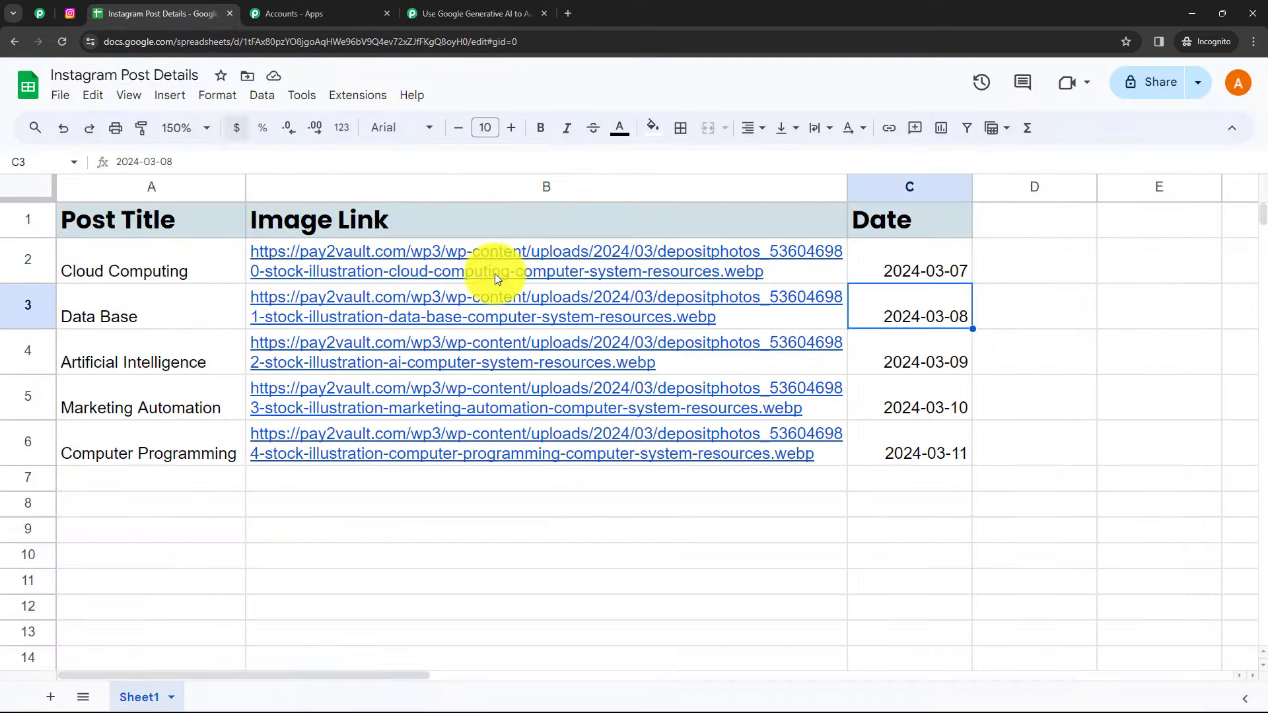
click(930, 496)
click(474, 12)
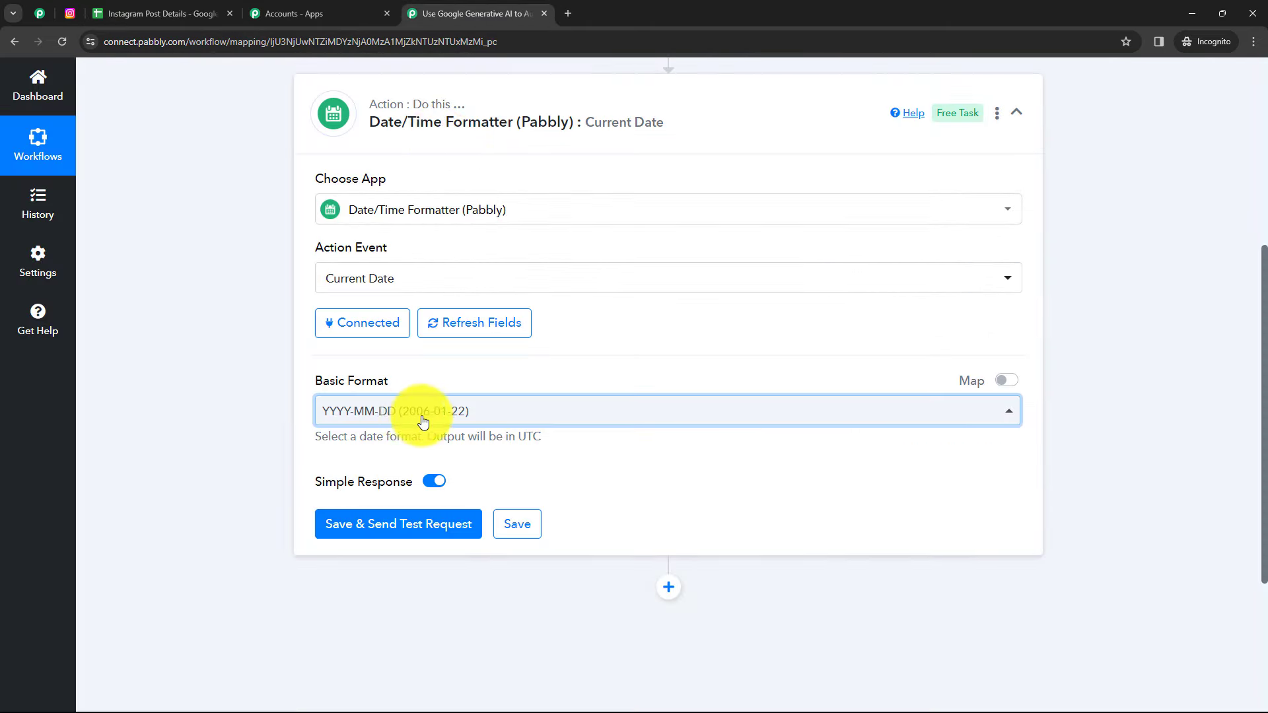
click(408, 535)
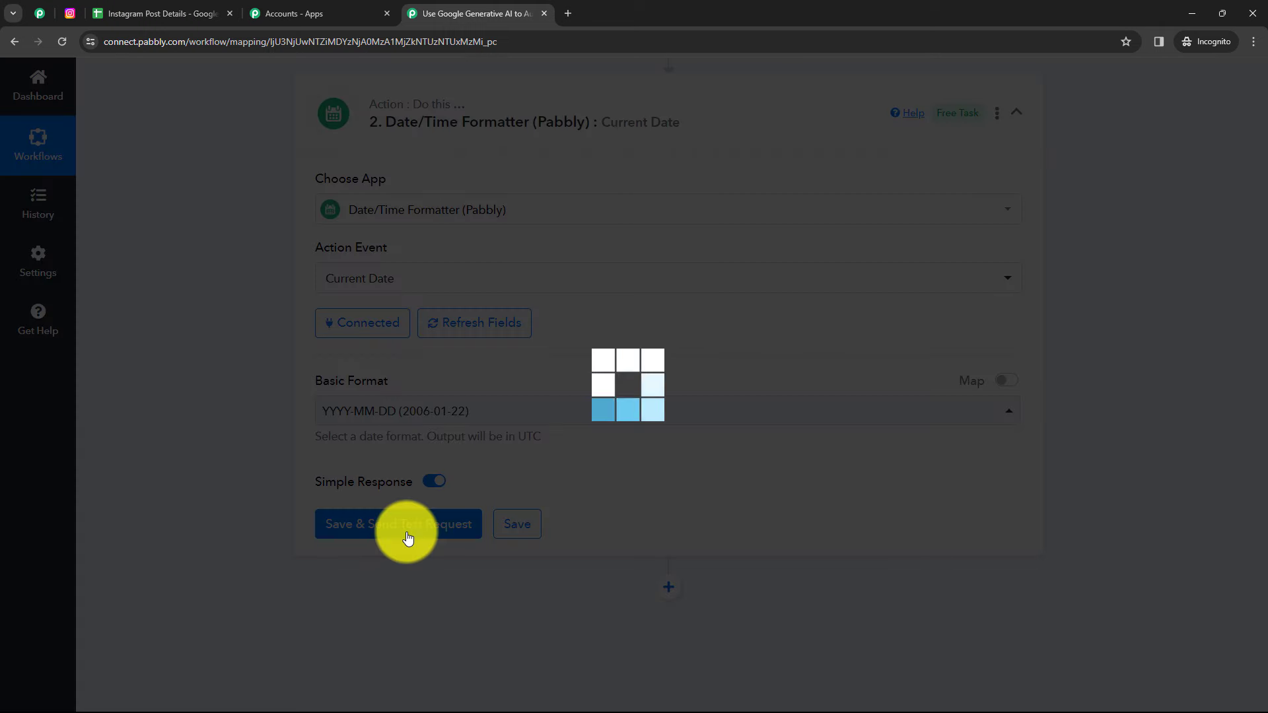
- Compare the Current Date response with the dates in the post list sheet, and collapse the Date/Time Formatter action
scroll(603, 565, down, 2)
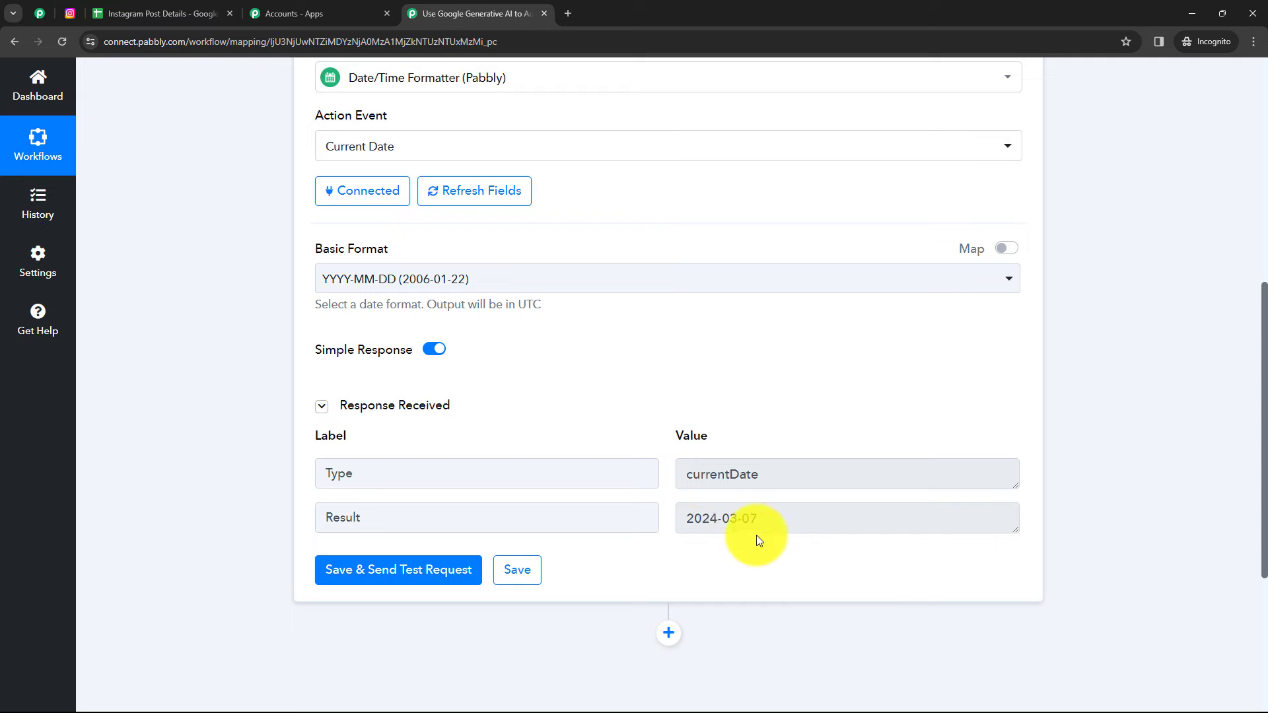
double_click(721, 518)
click(163, 13)
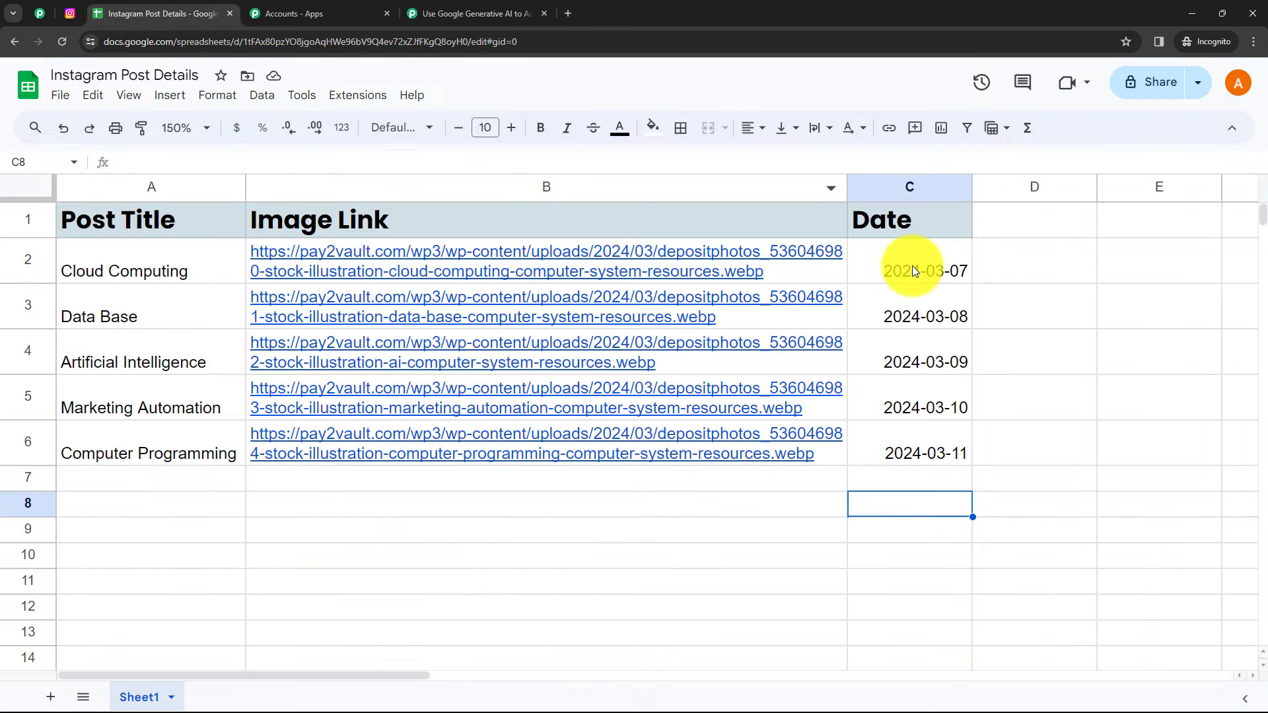
click(451, 13)
scroll(621, 231, up, 5)
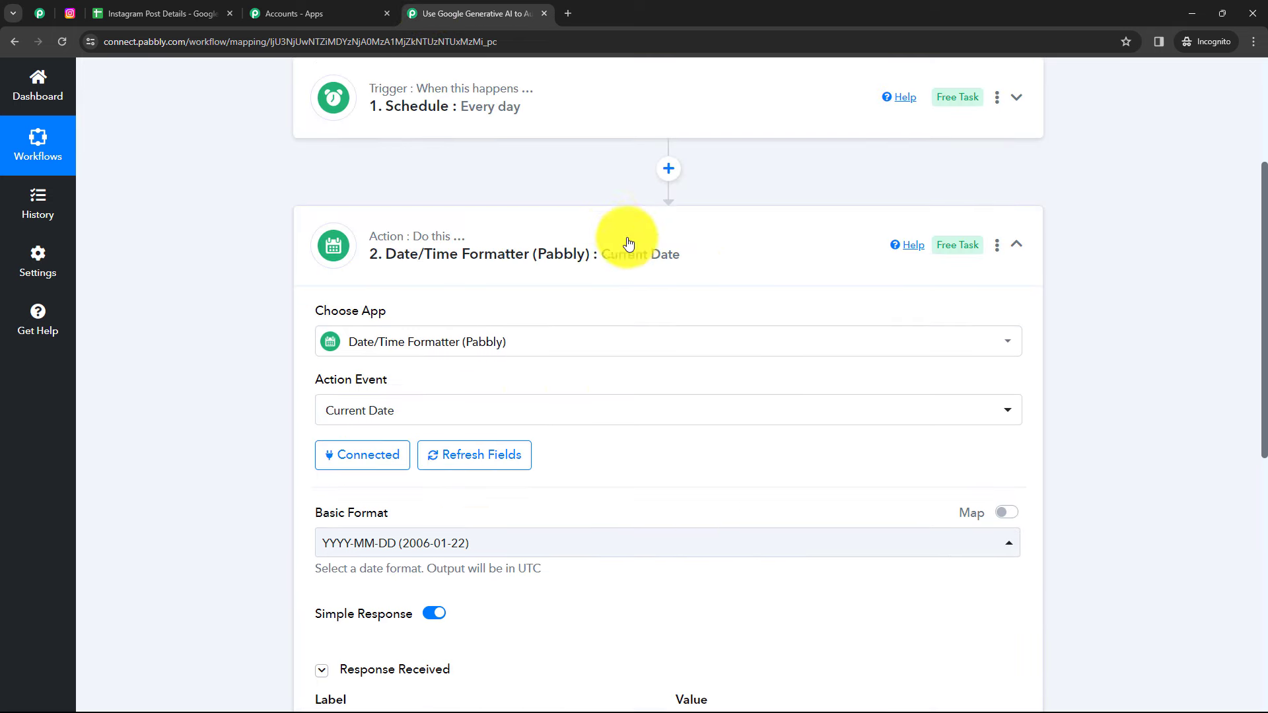
click(698, 278)
scroll(623, 235, up, 4)
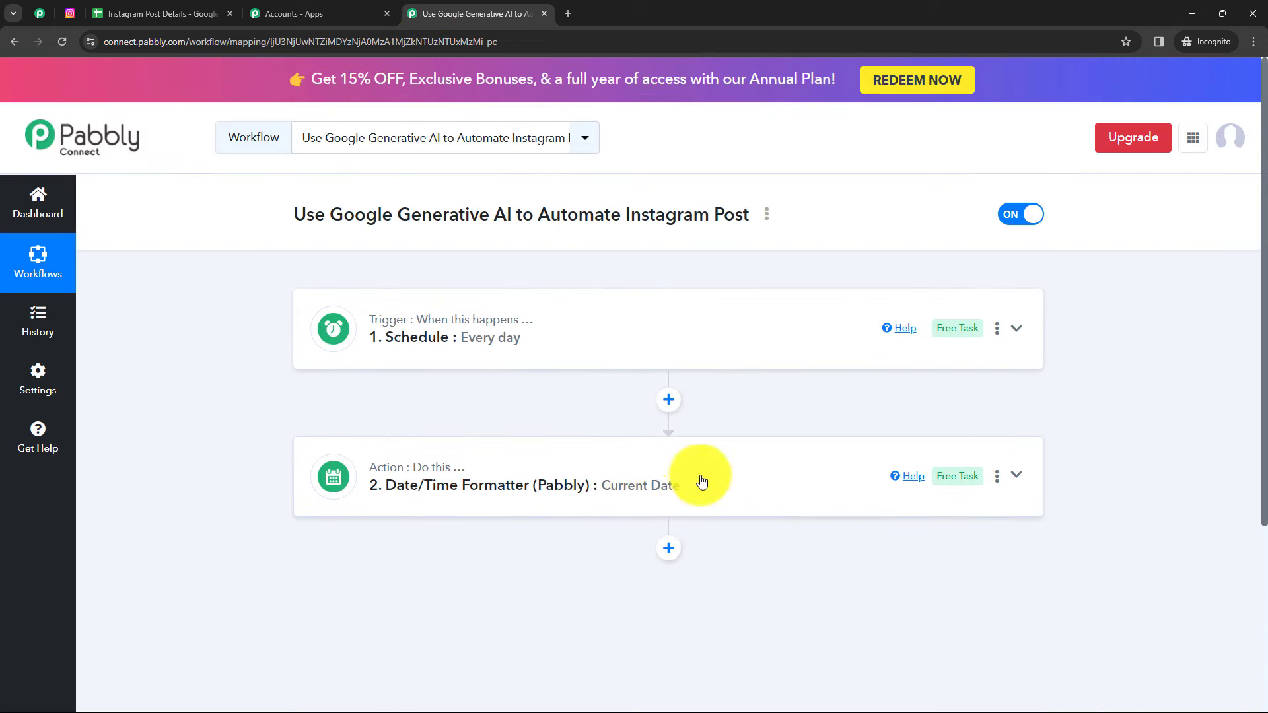
- Add a Google Sheets action below the Date/Time Formatter with the Lookup Spreadsheet Rows V1 event
click(667, 548)
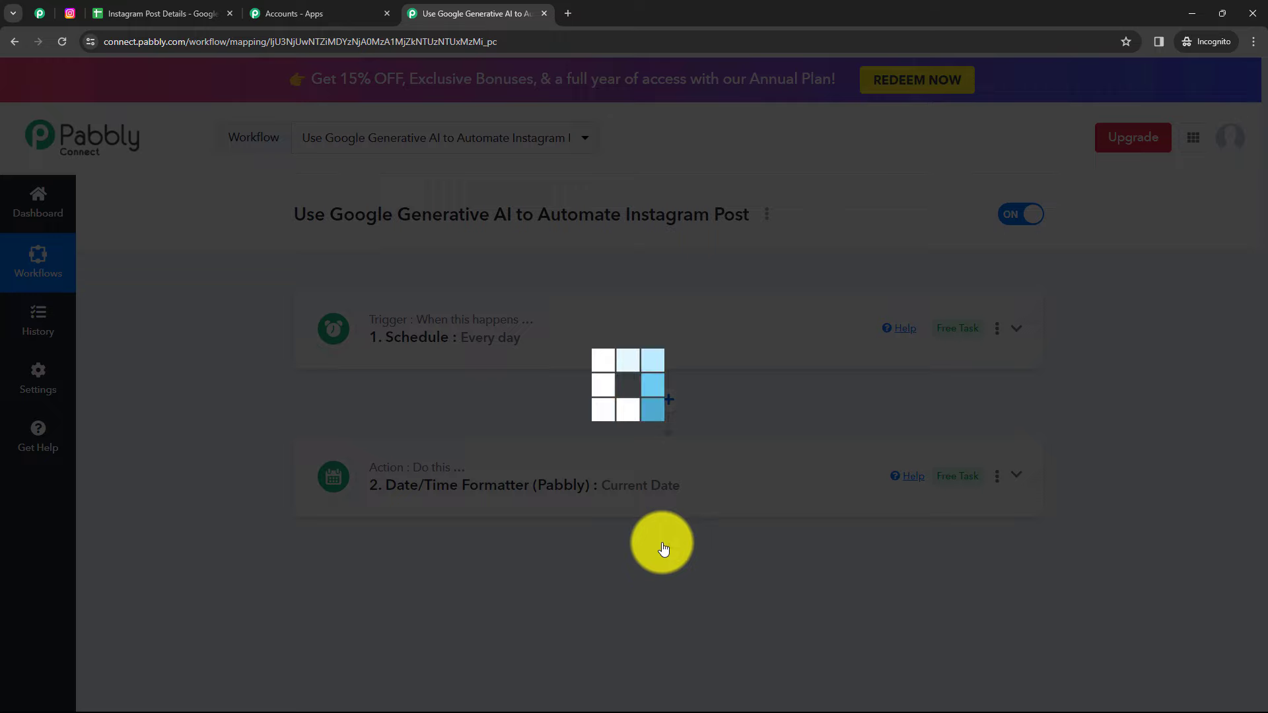
text(Goog)
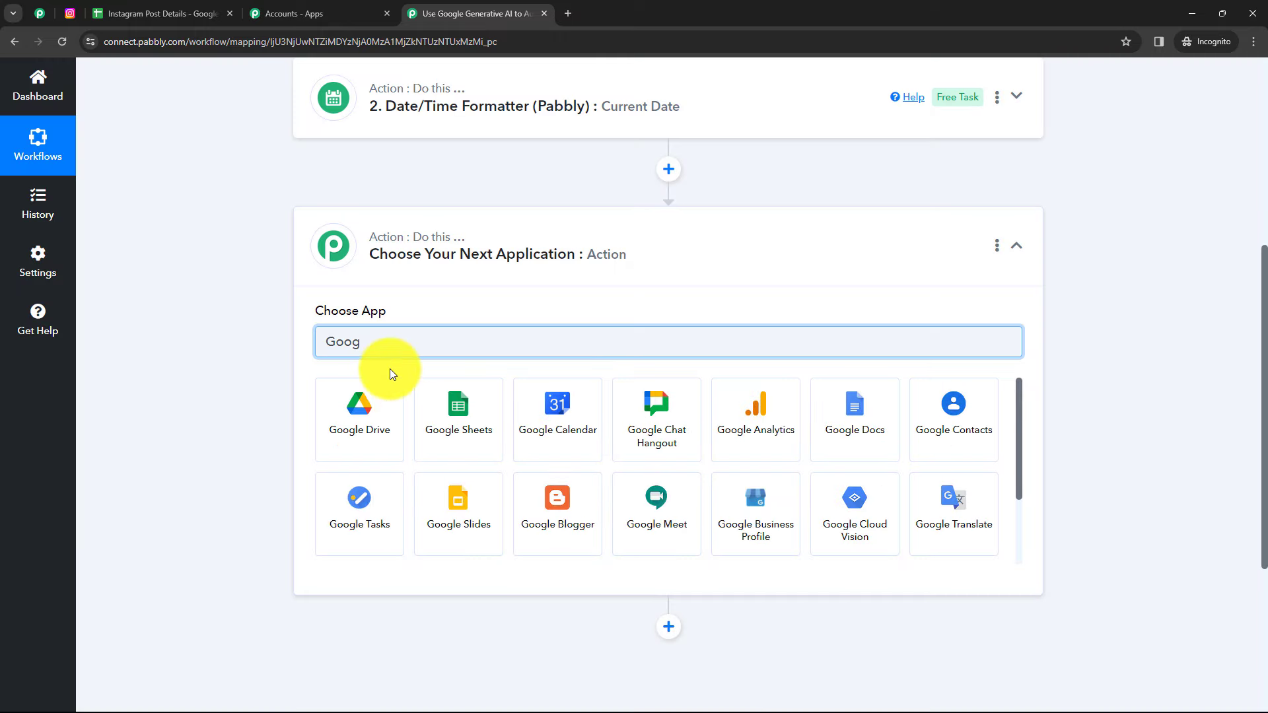
text(le Sheets)
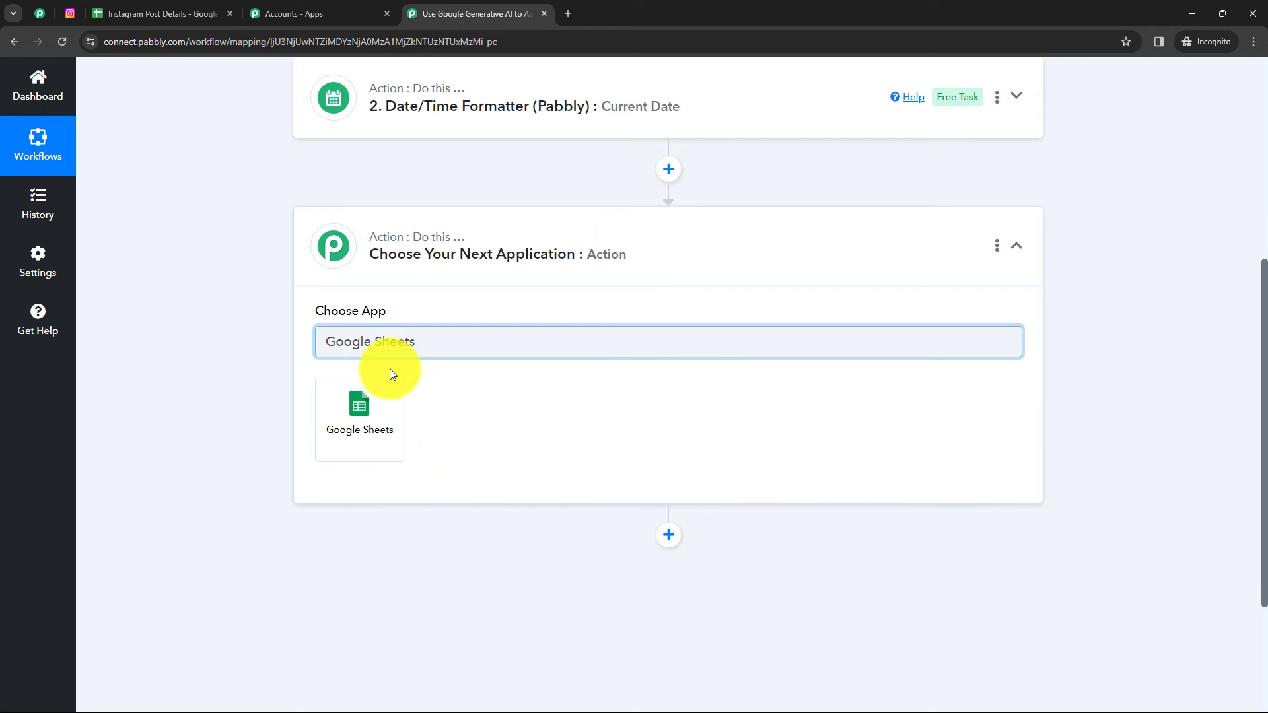
click(360, 400)
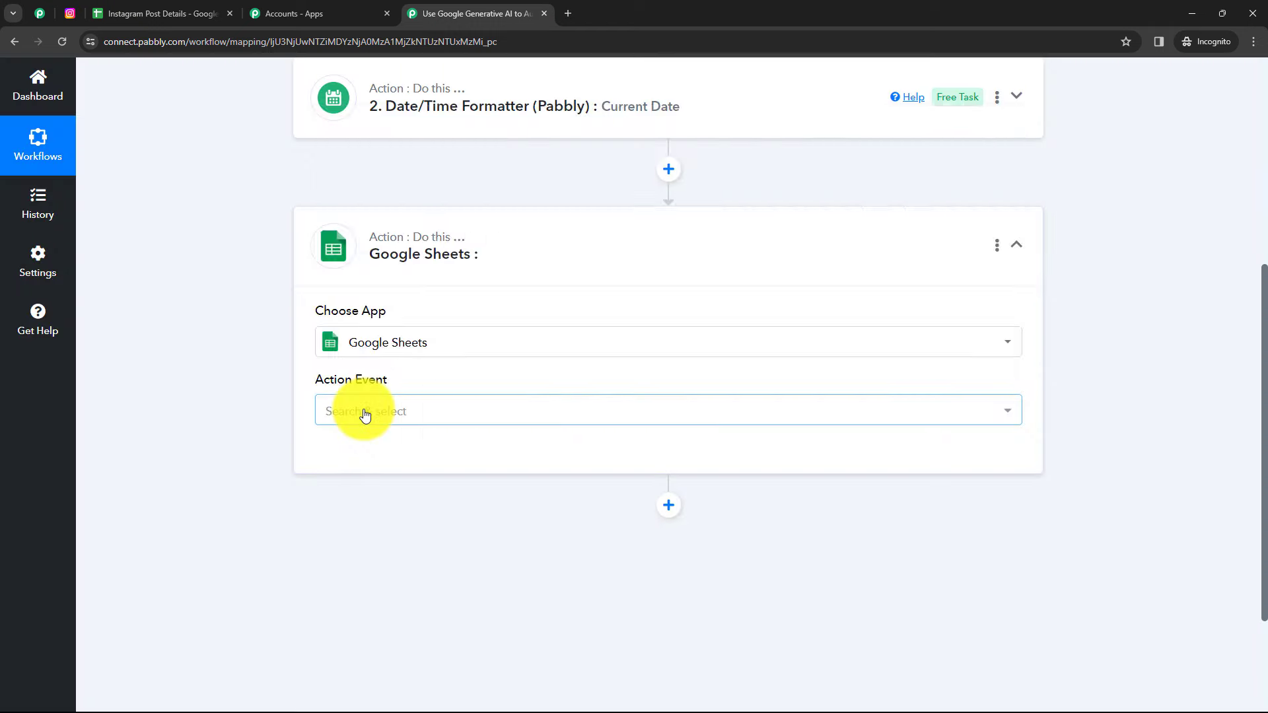
click(364, 412)
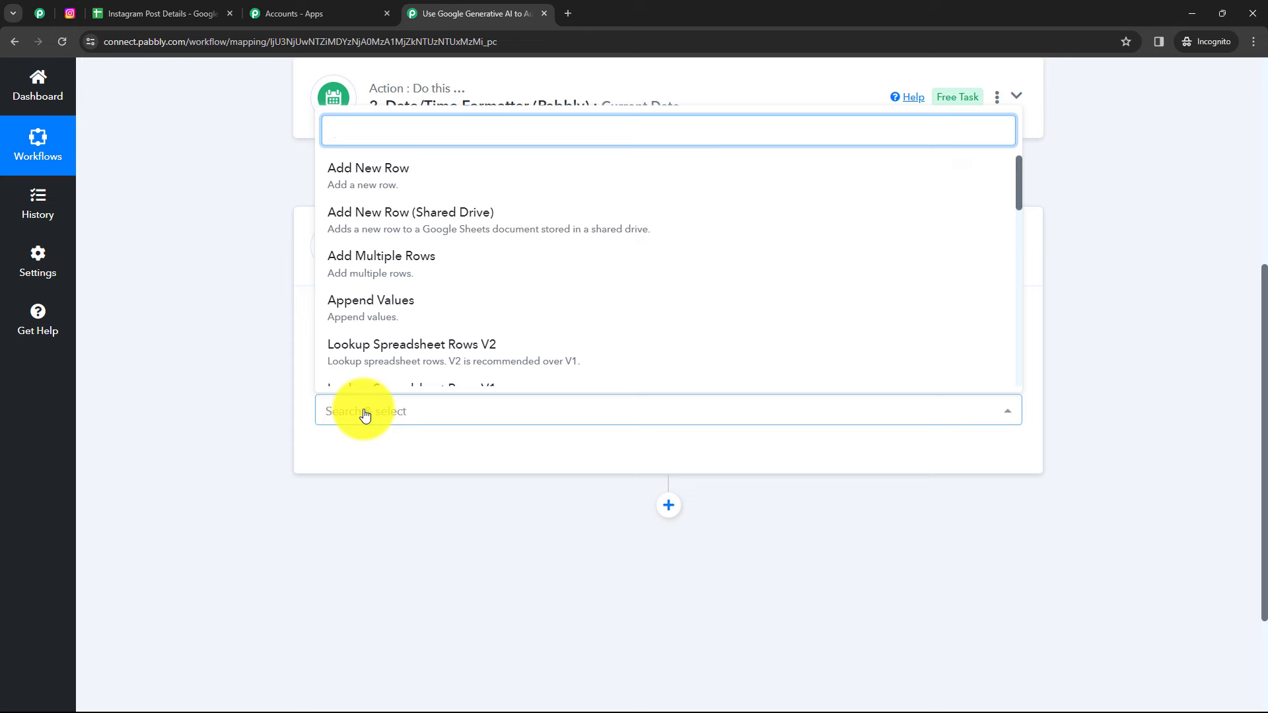
scroll(376, 330, down, 1)
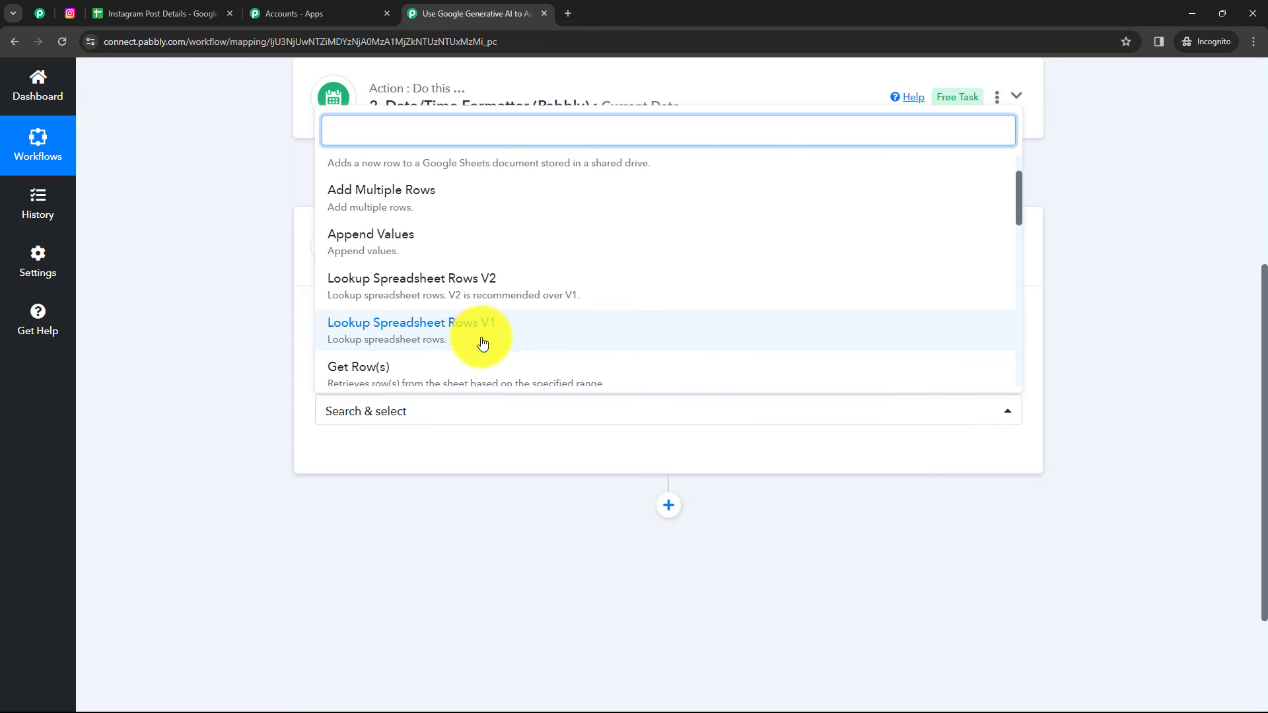
click(446, 338)
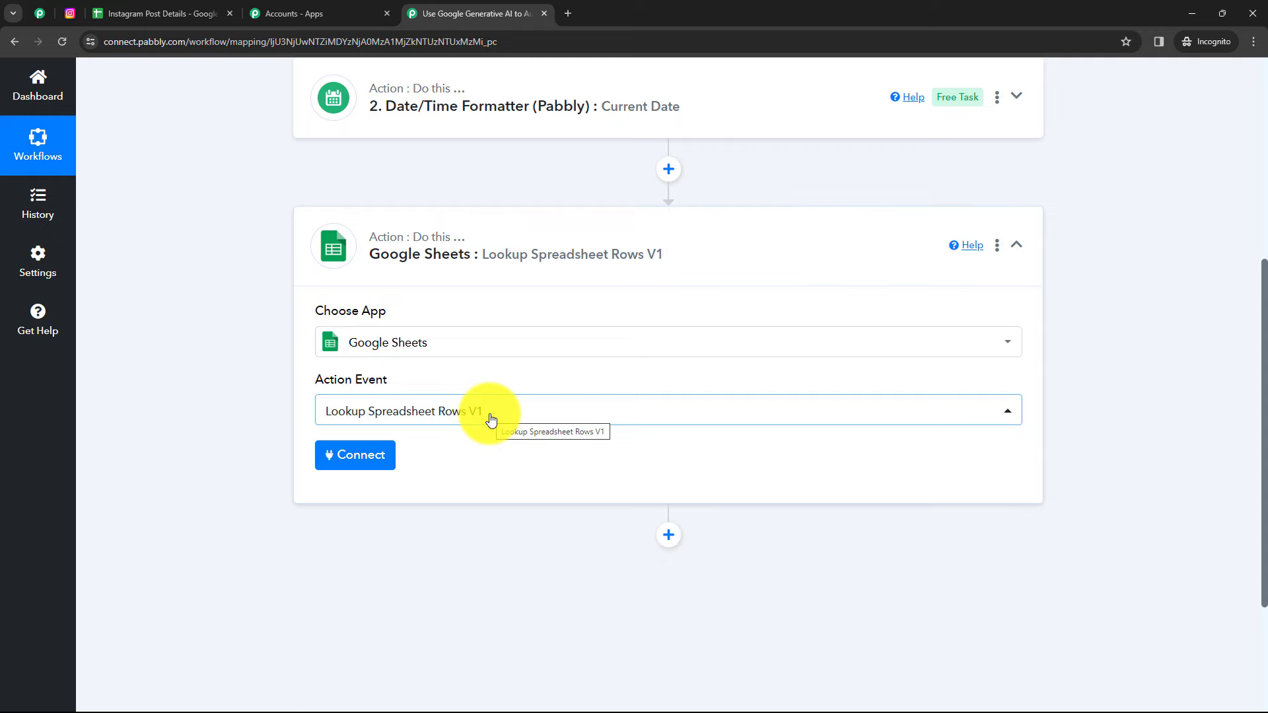
- Check the sheet's Date column, and connect the Lookup Spreadsheet Rows V1 action with the existing connection Google Sheets #35
click(176, 16)
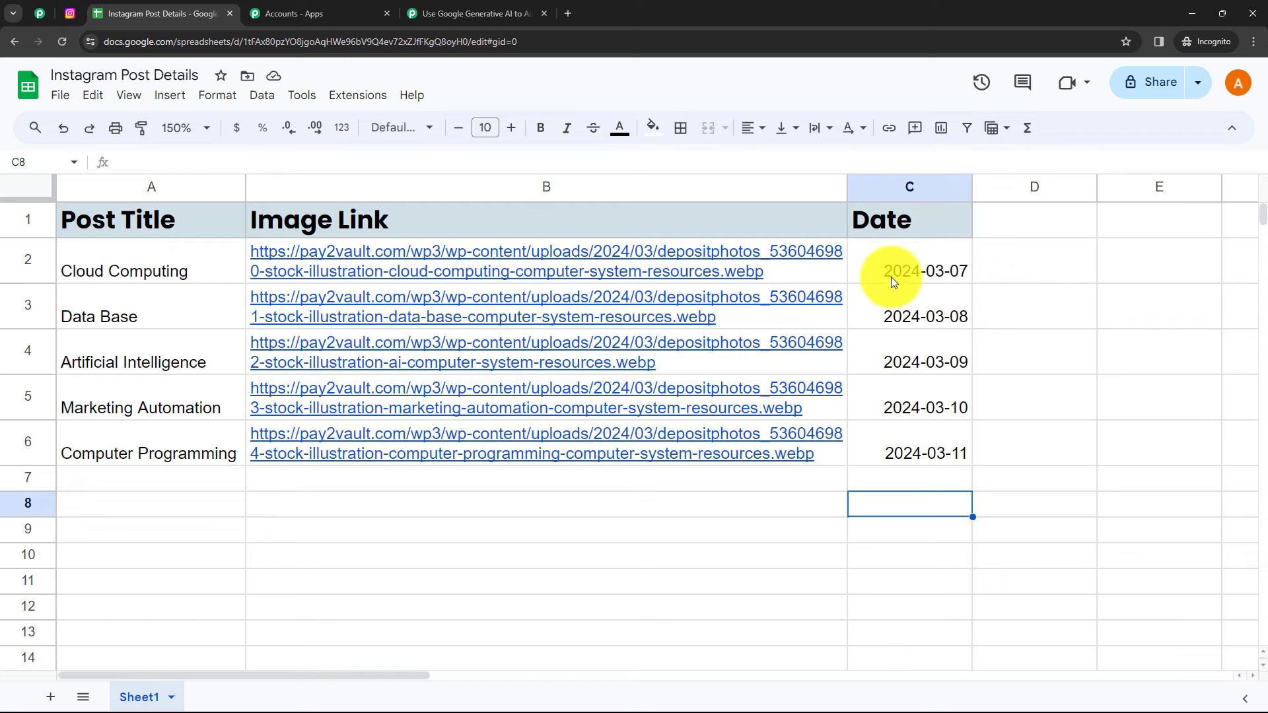
click(446, 12)
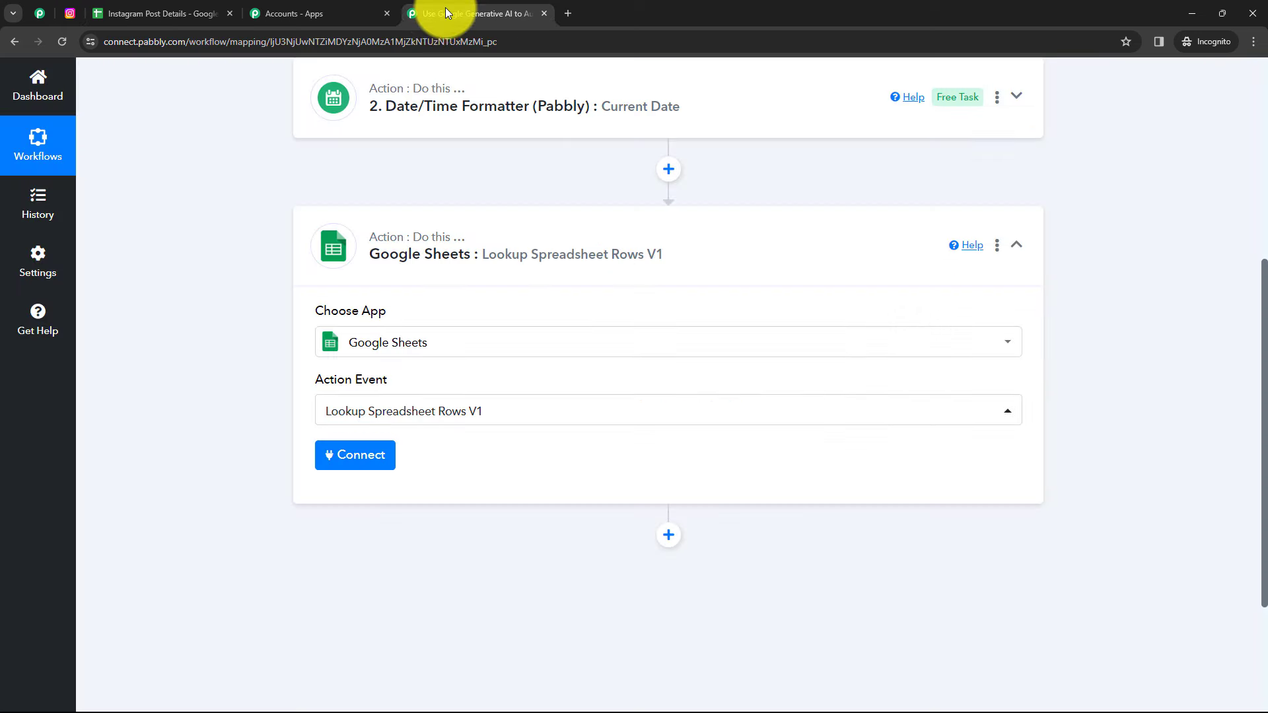
click(388, 455)
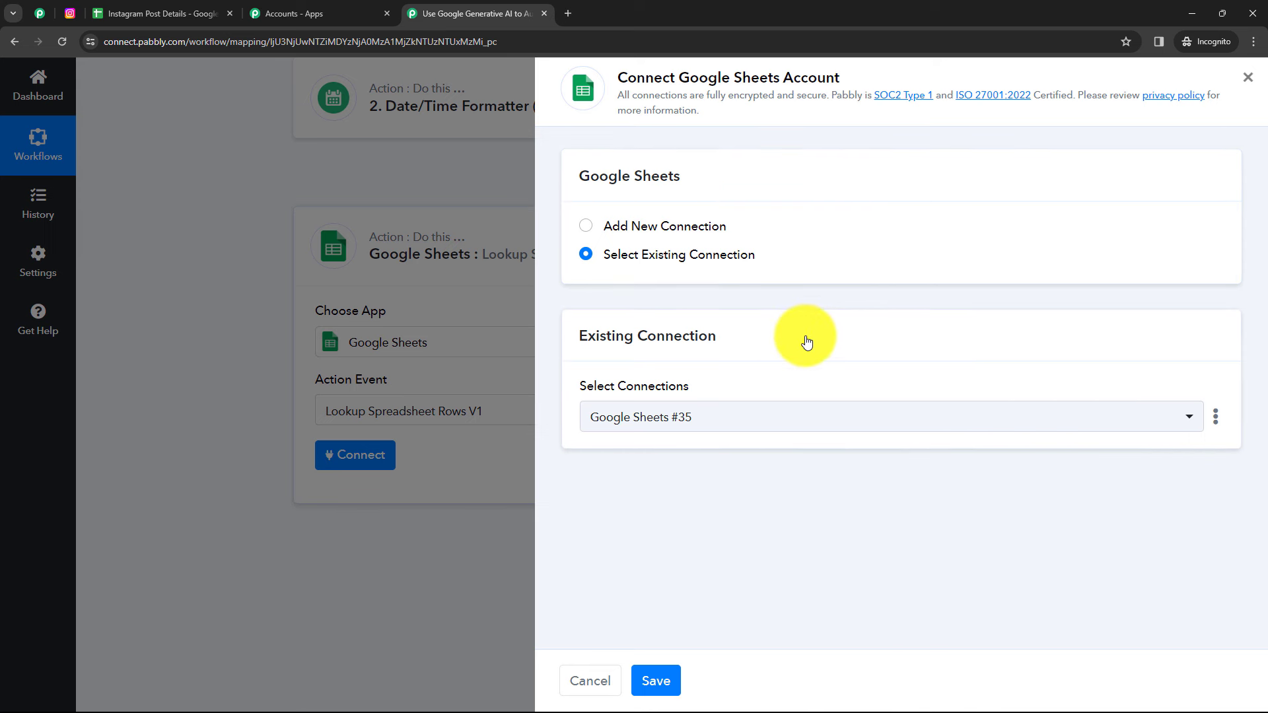
click(591, 232)
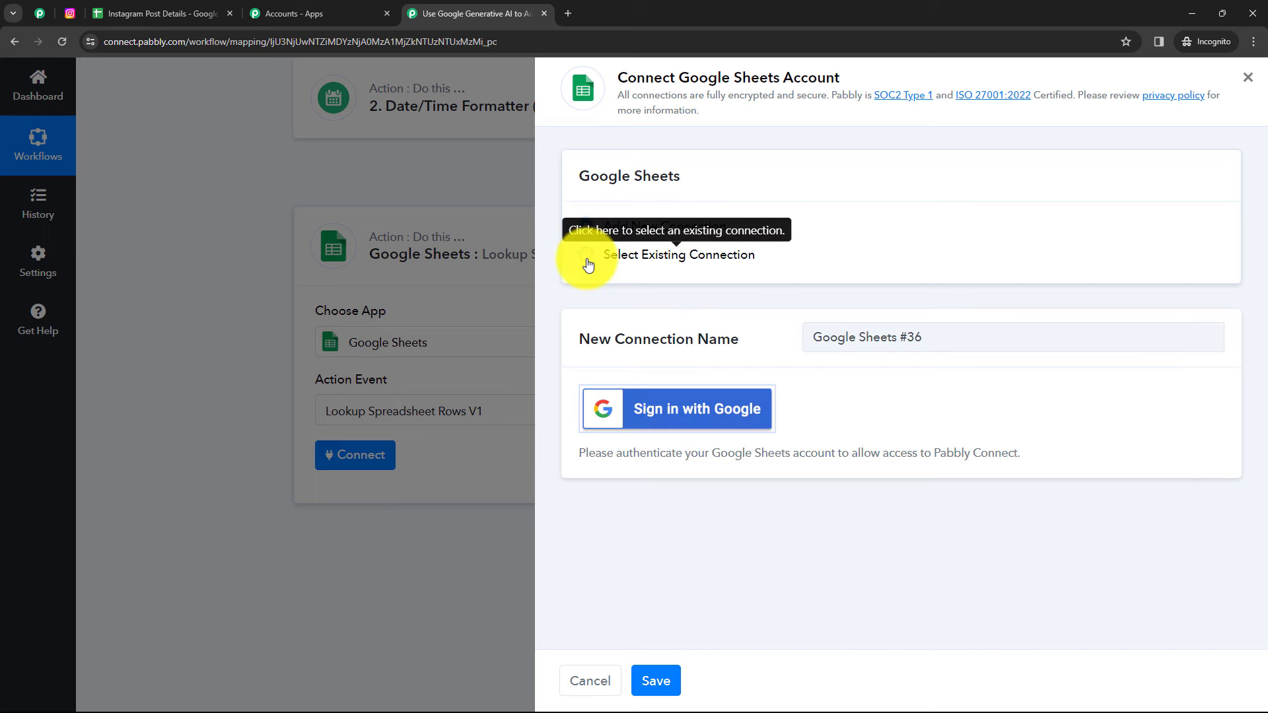
click(587, 262)
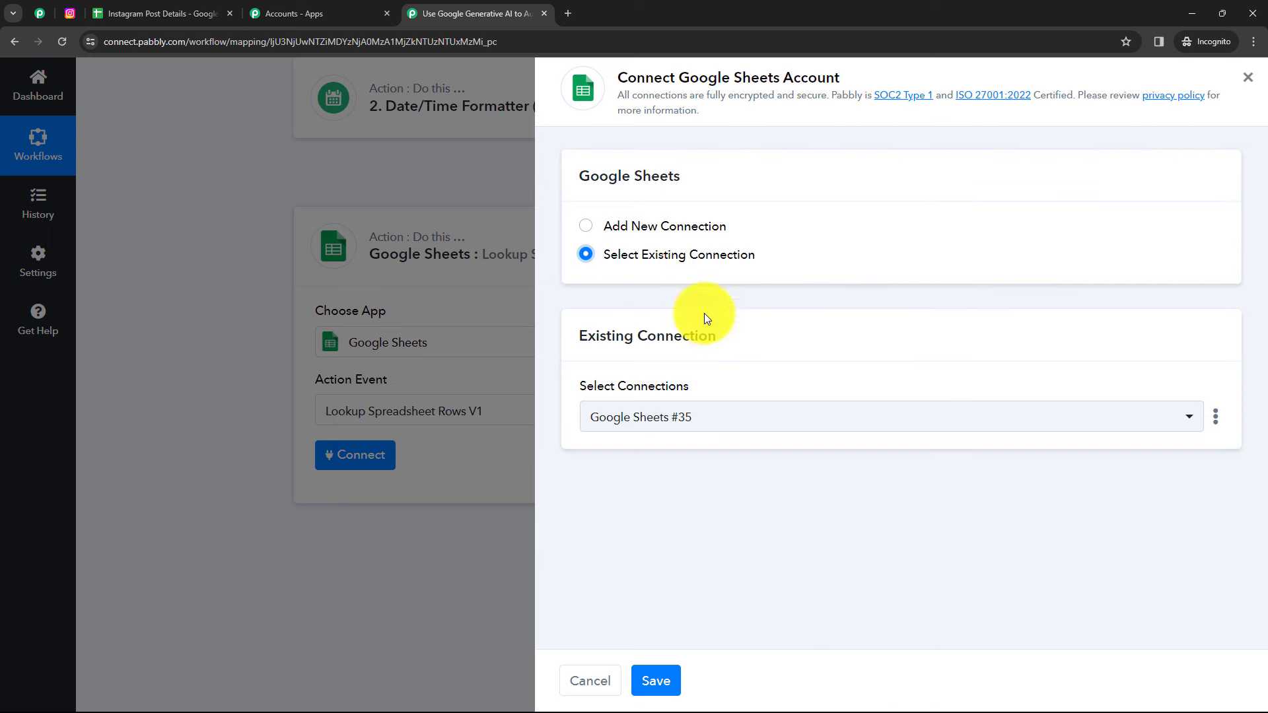
click(680, 417)
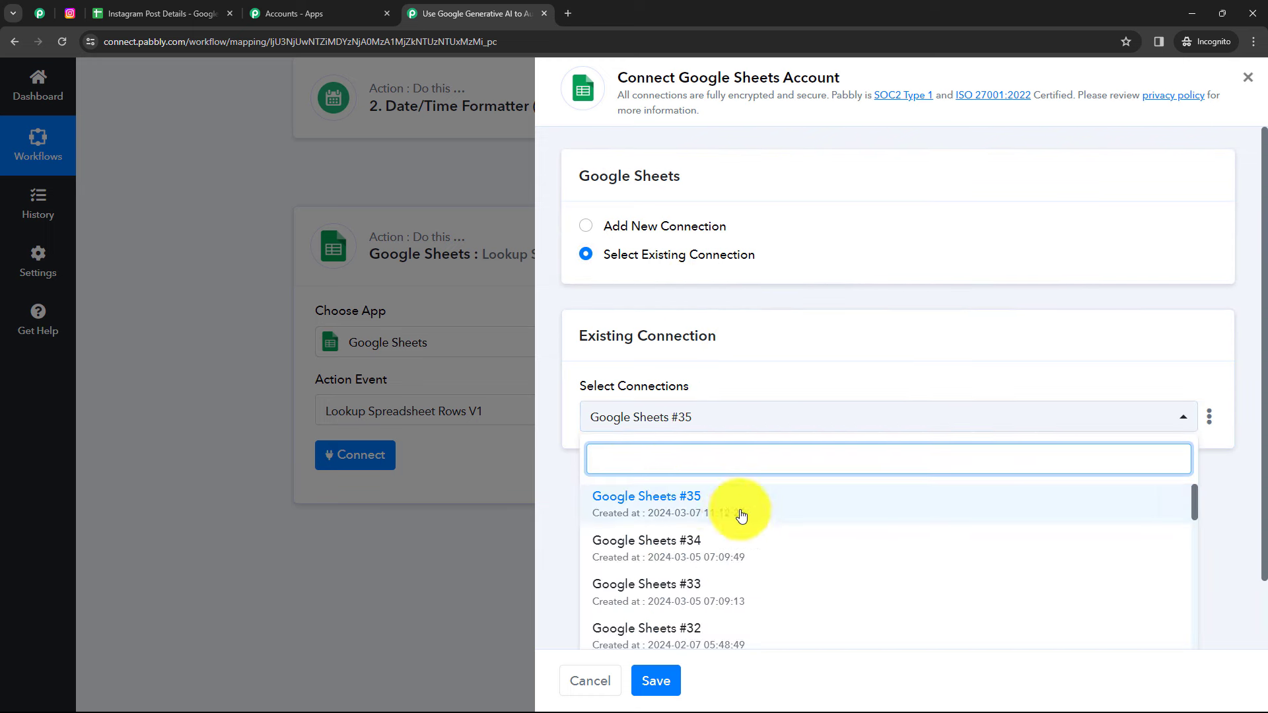
click(571, 505)
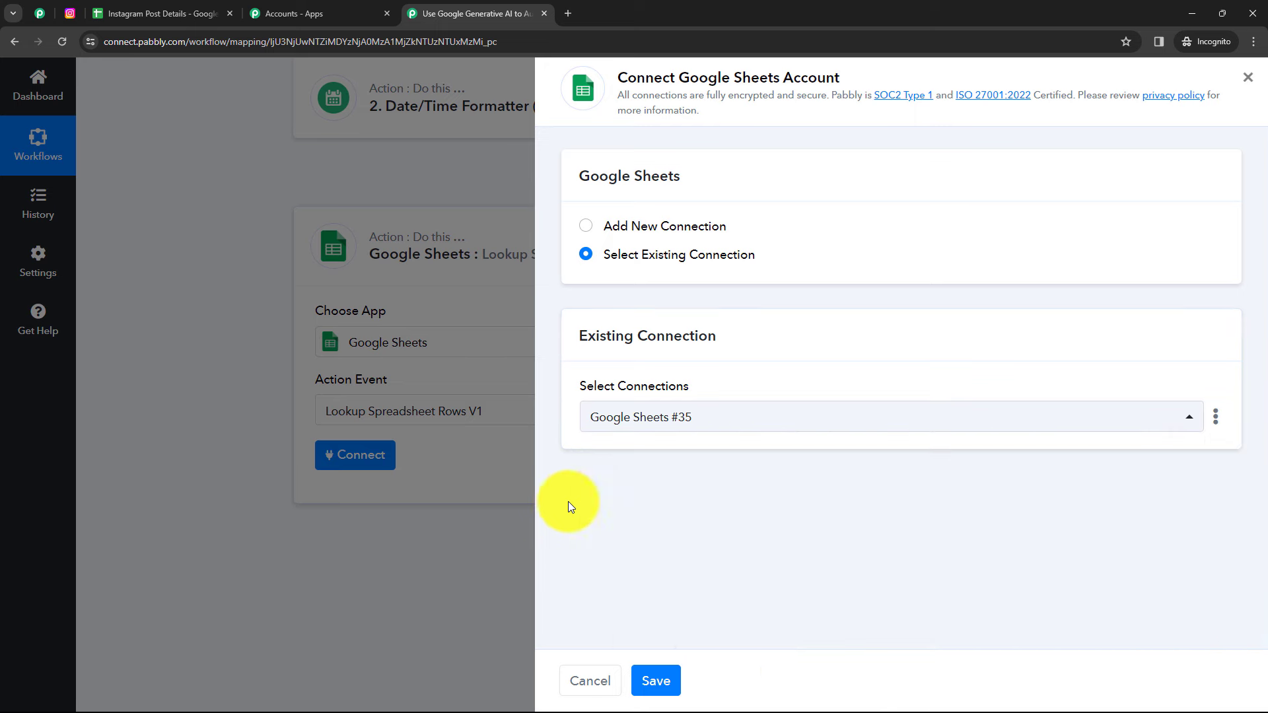
click(581, 226)
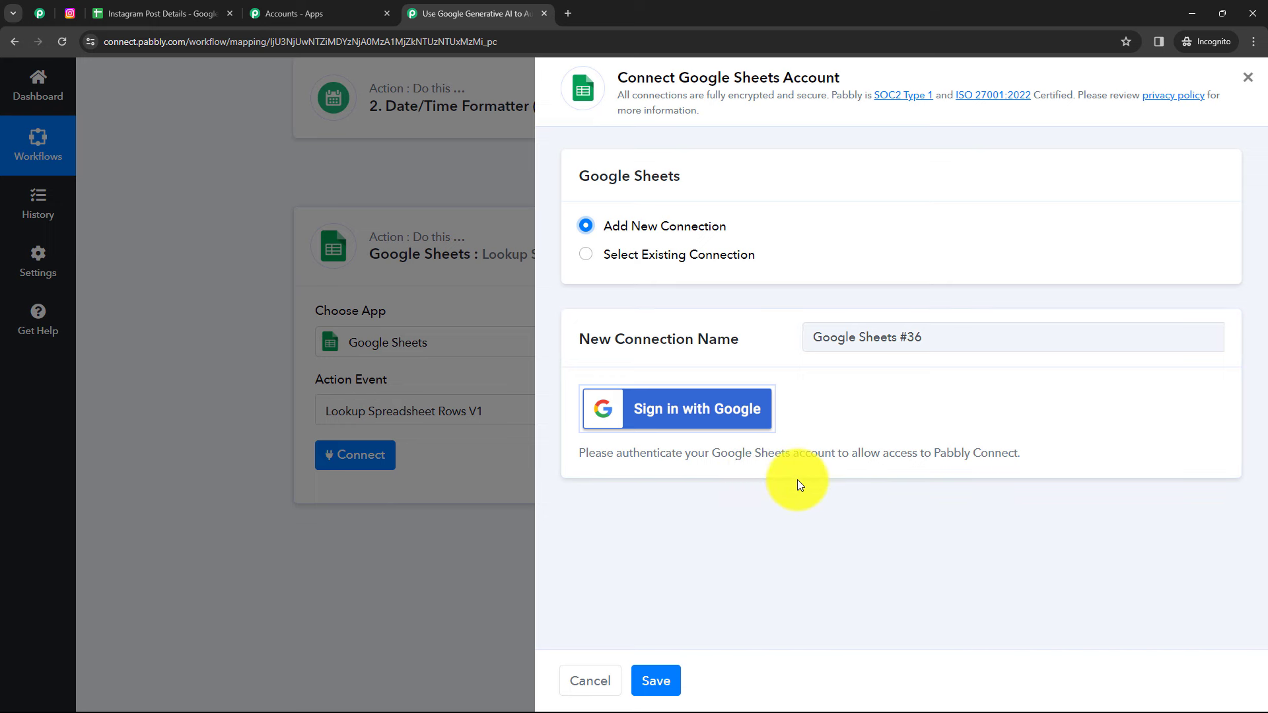
click(586, 257)
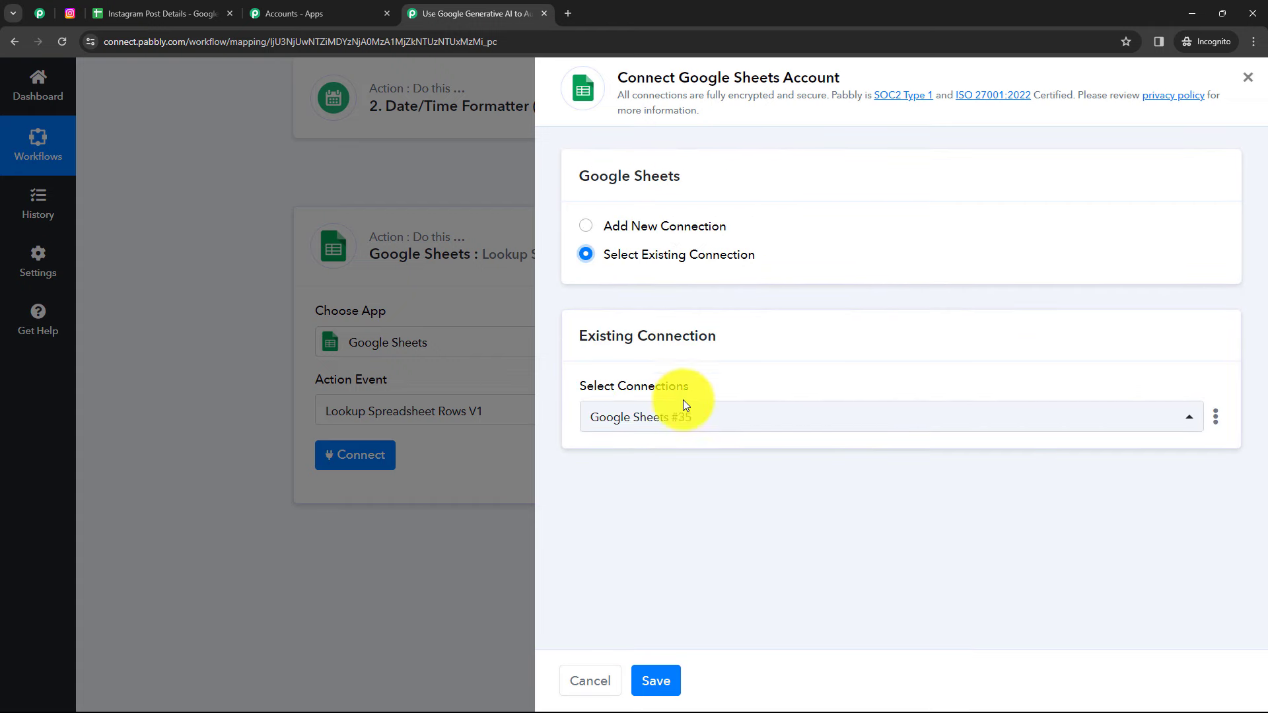
click(659, 680)
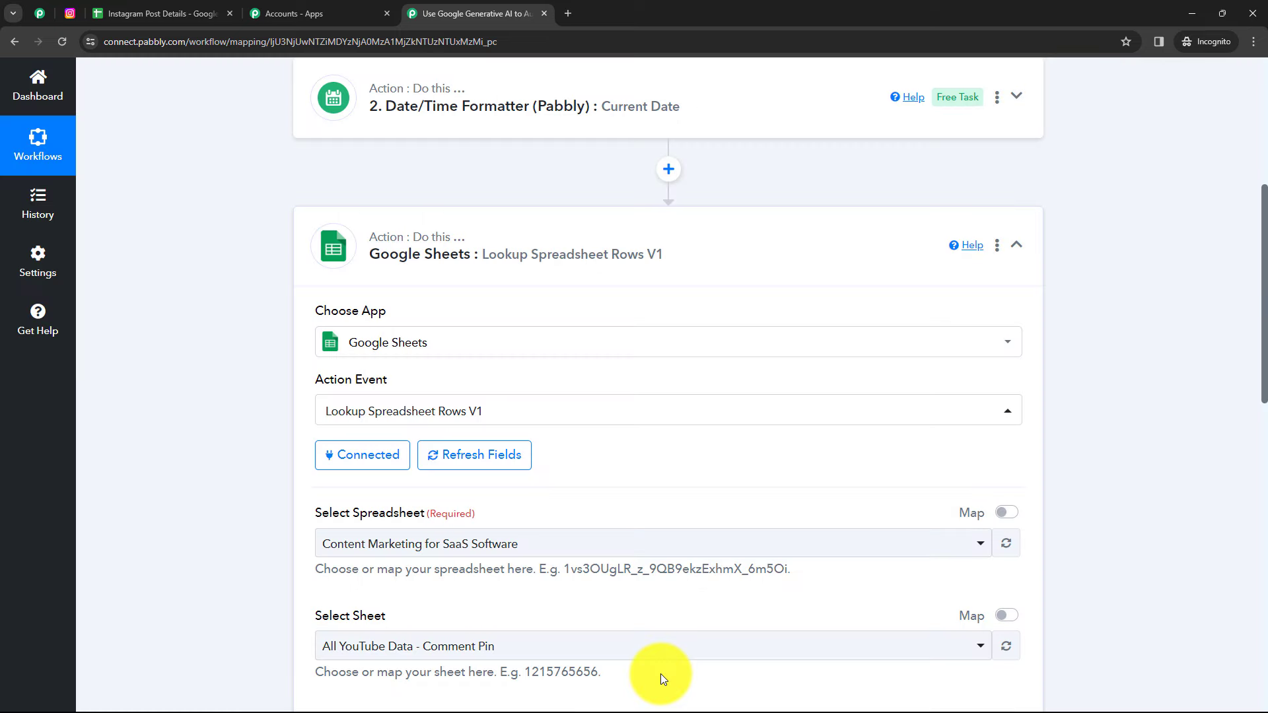
- Review the lookup action's fields and select Instagram Post Details as the spreadsheet
scroll(629, 391, down, 1)
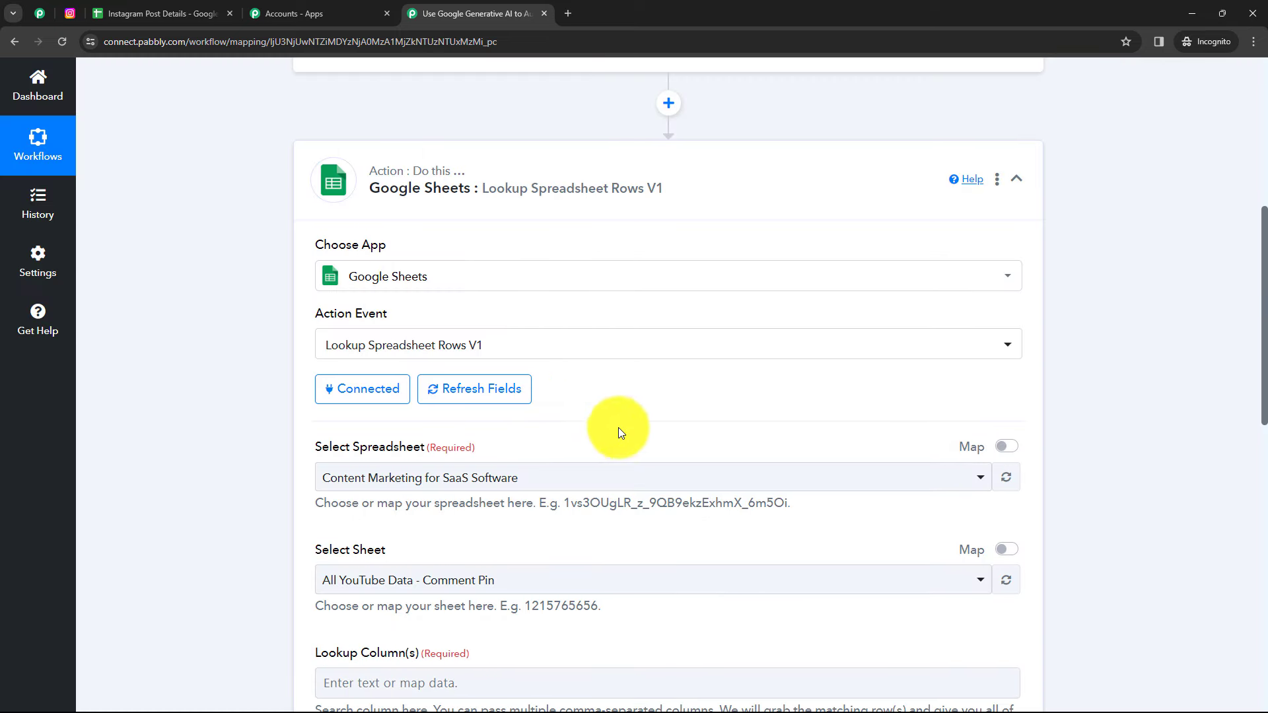
scroll(611, 430, down, 1)
scroll(605, 434, down, 1)
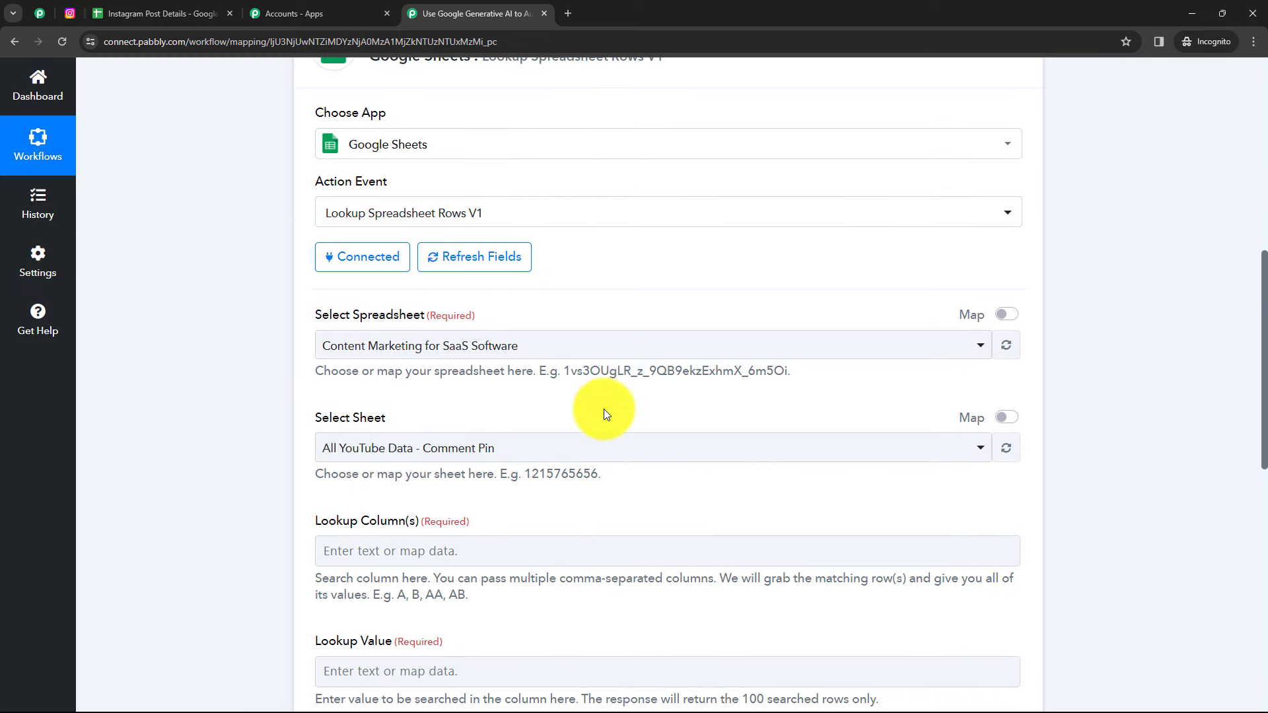
scroll(603, 409, down, 1)
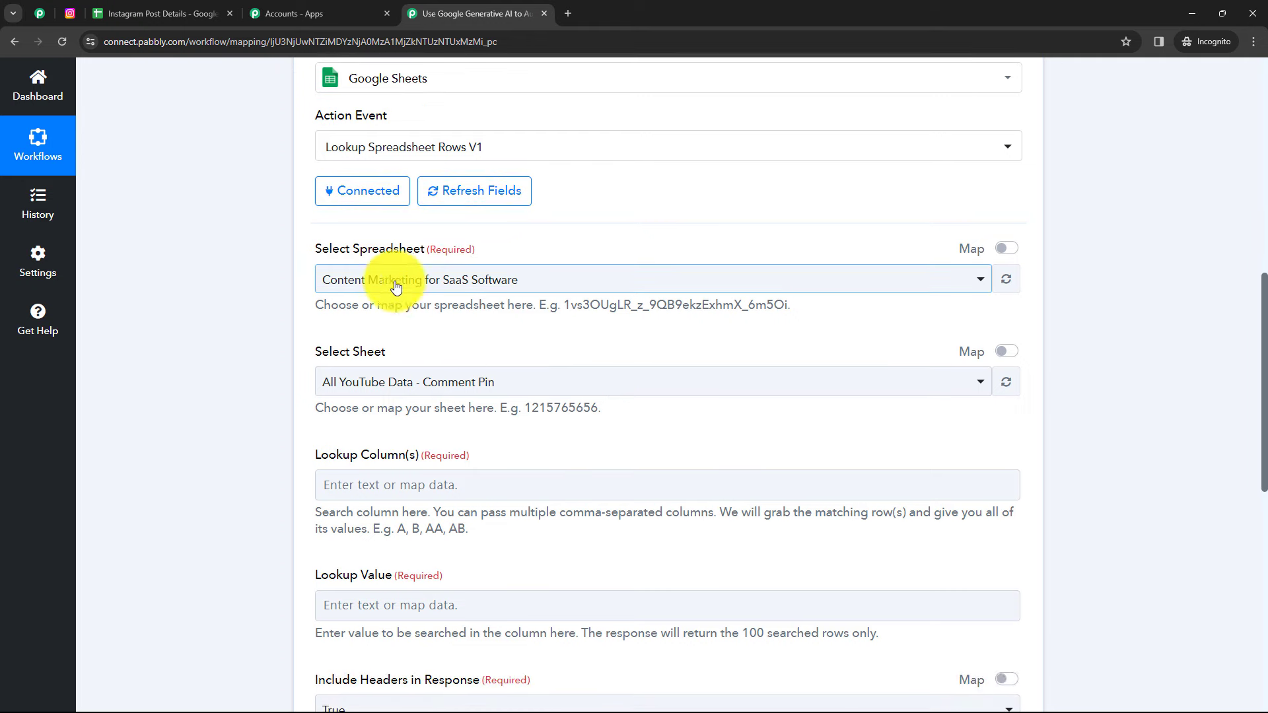
scroll(403, 411, down, 1)
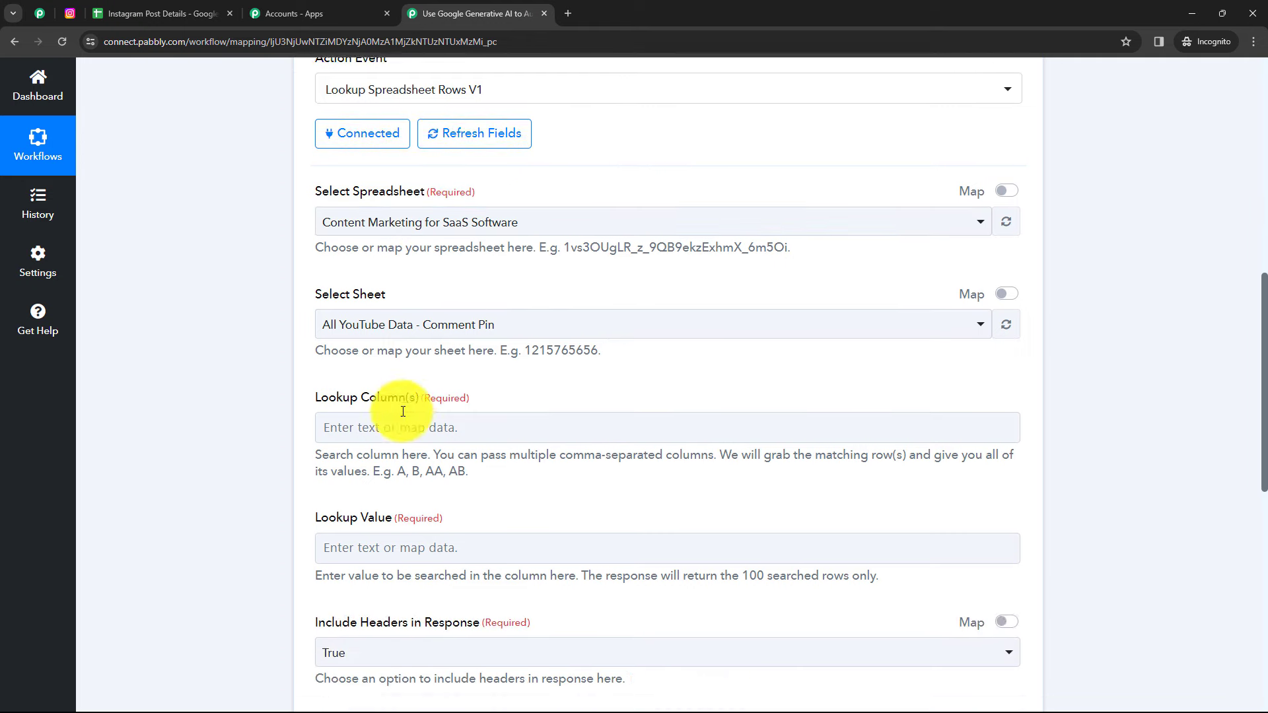
scroll(410, 419, down, 2)
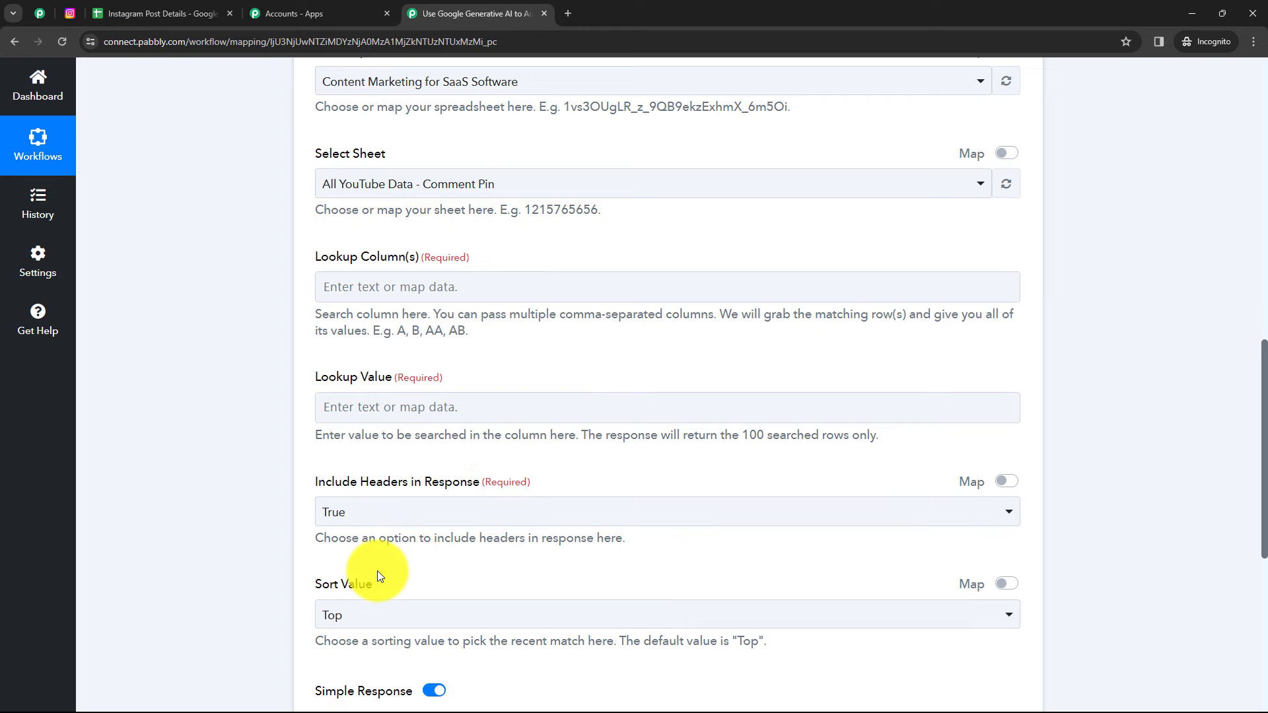
scroll(521, 512, up, 3)
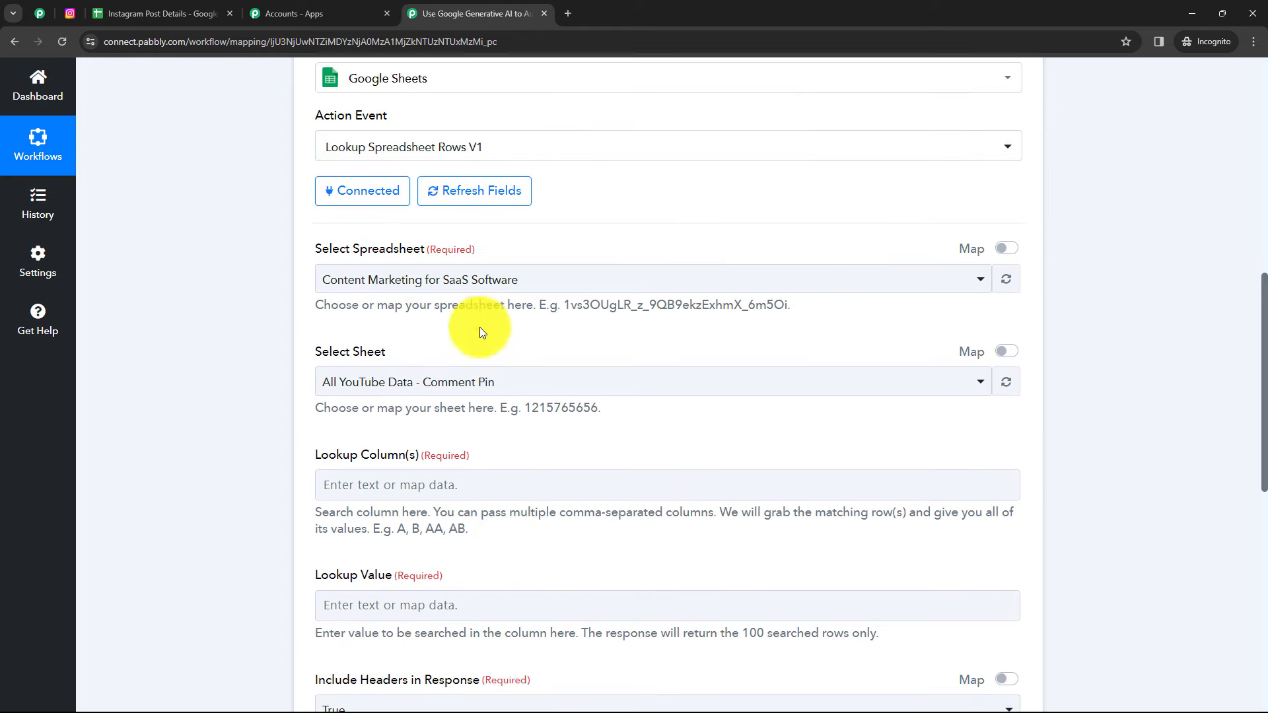
click(455, 289)
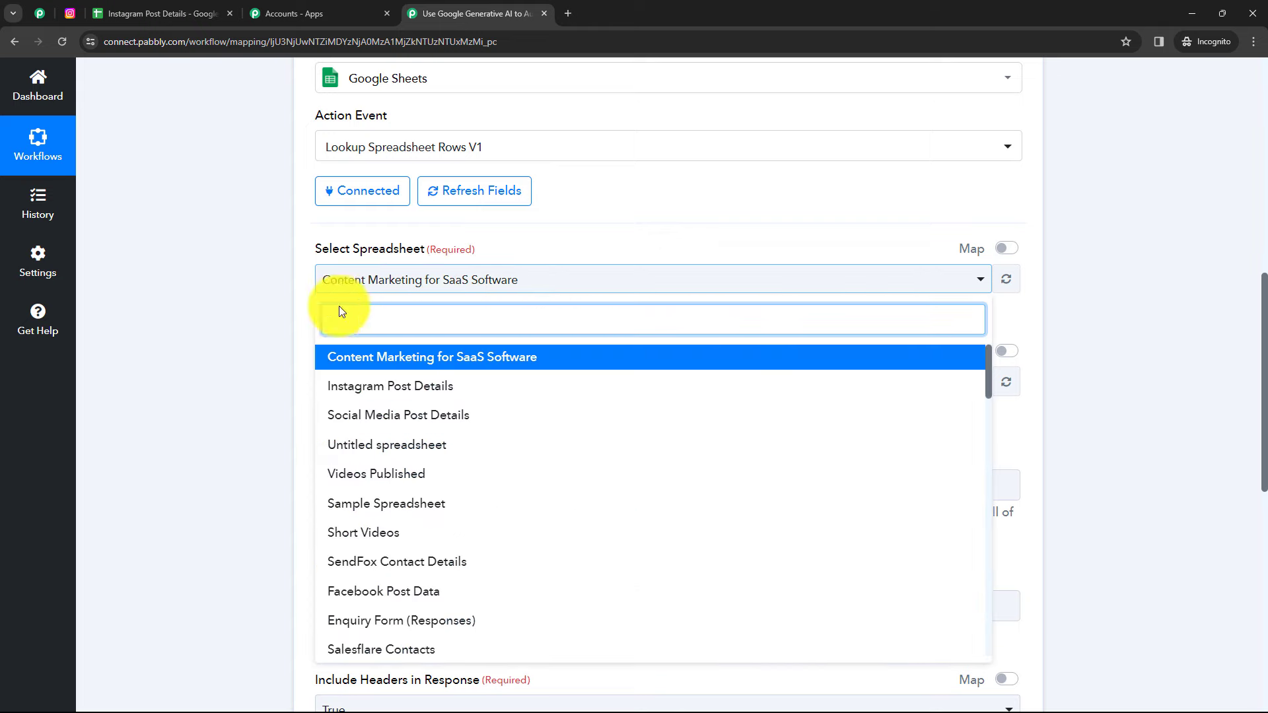
click(393, 390)
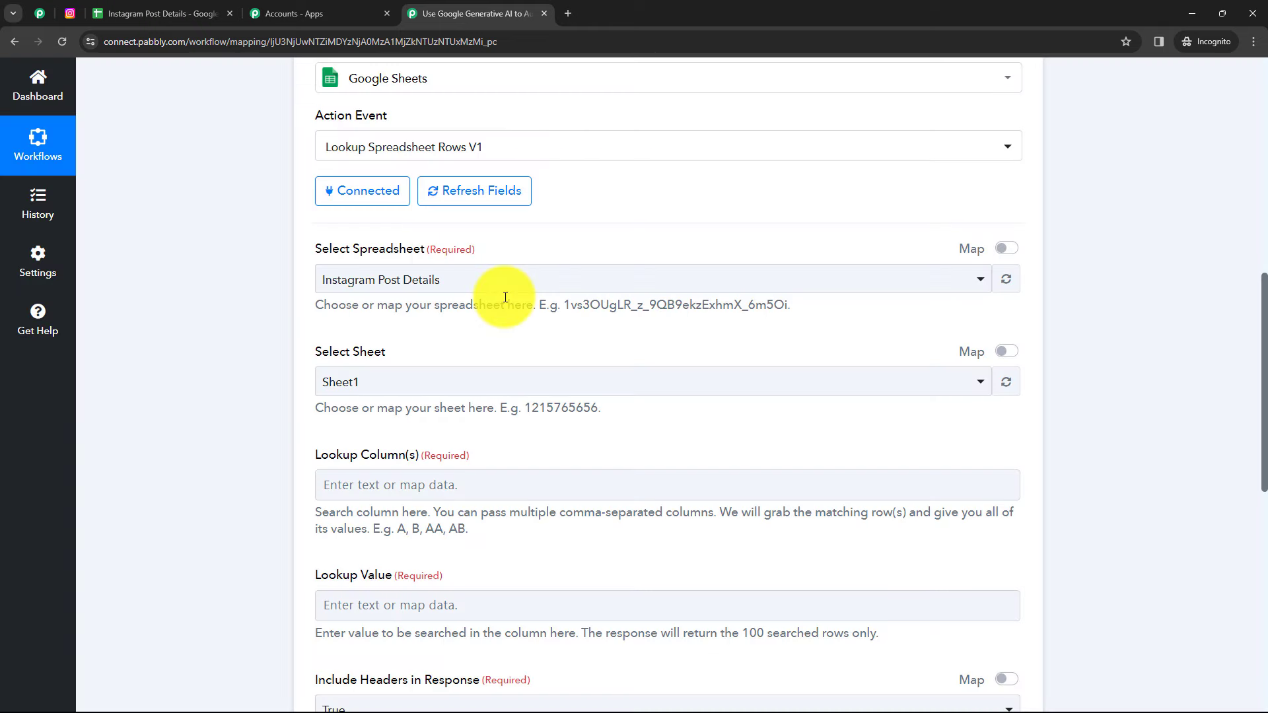
- Check the lookup action's Sheet1 selection against the sheet name in the Instagram Post Details spreadsheet
scroll(438, 352, down, 1)
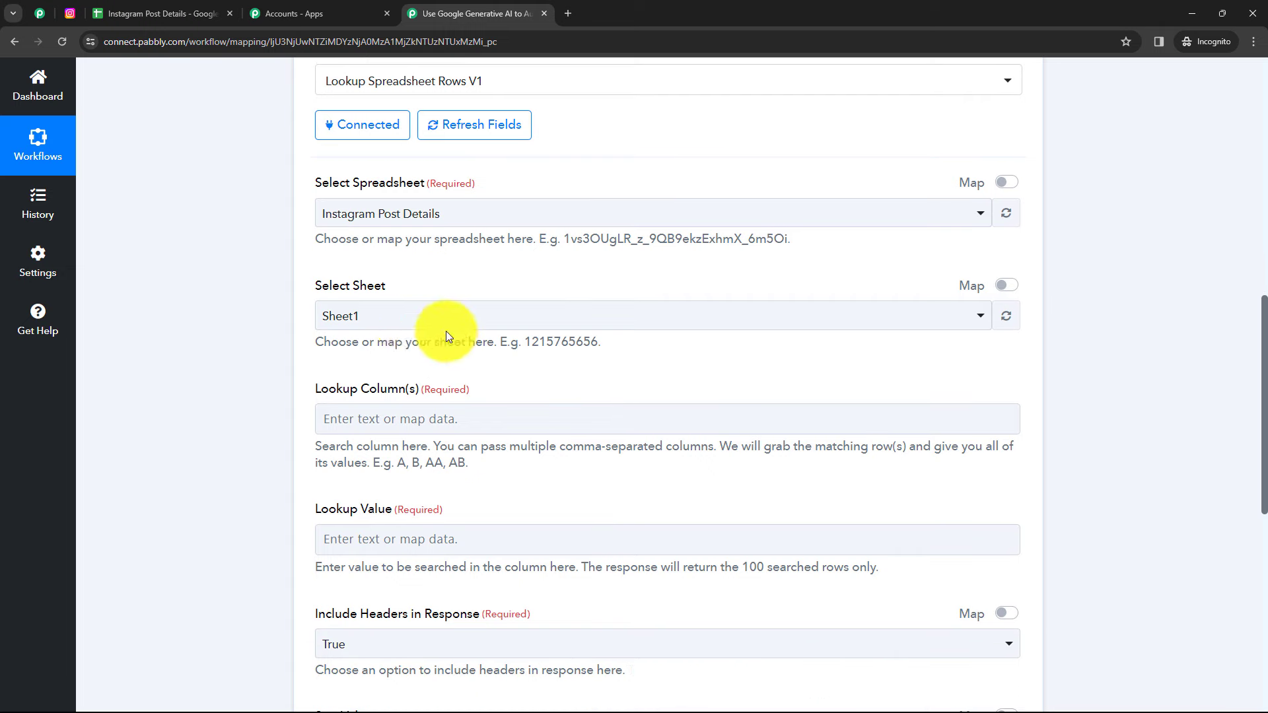
click(410, 321)
click(384, 328)
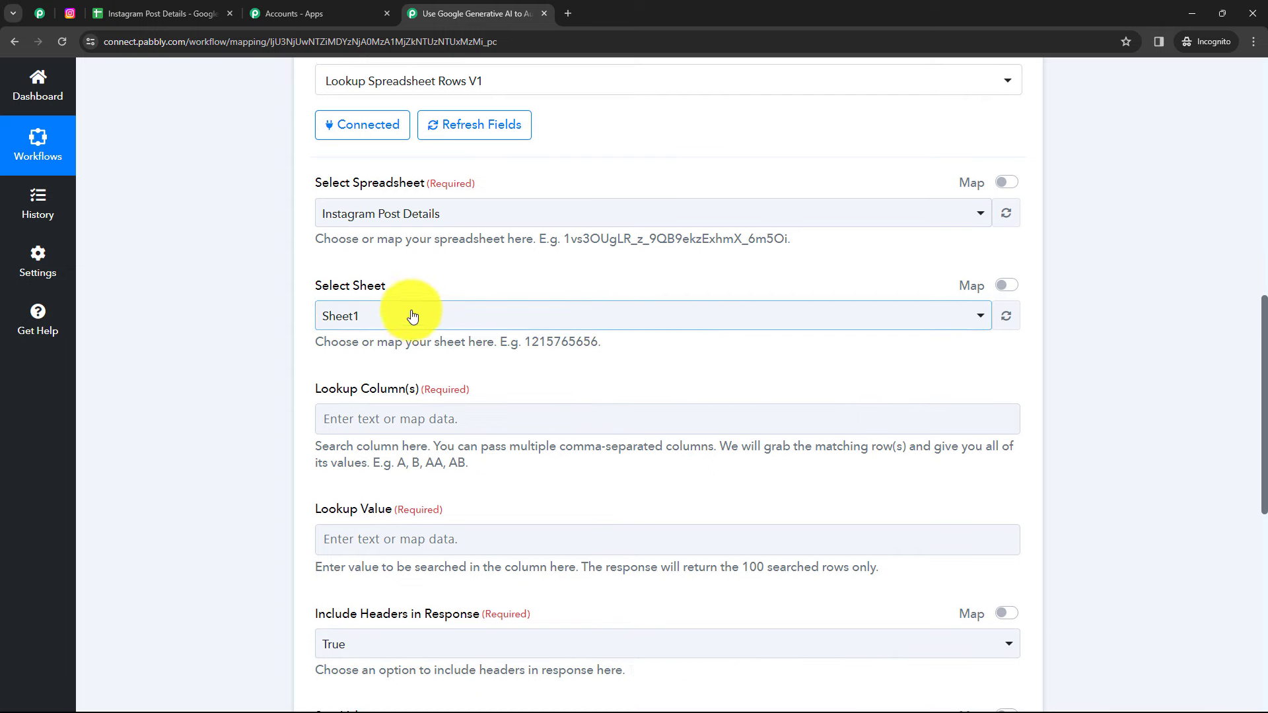
click(265, 336)
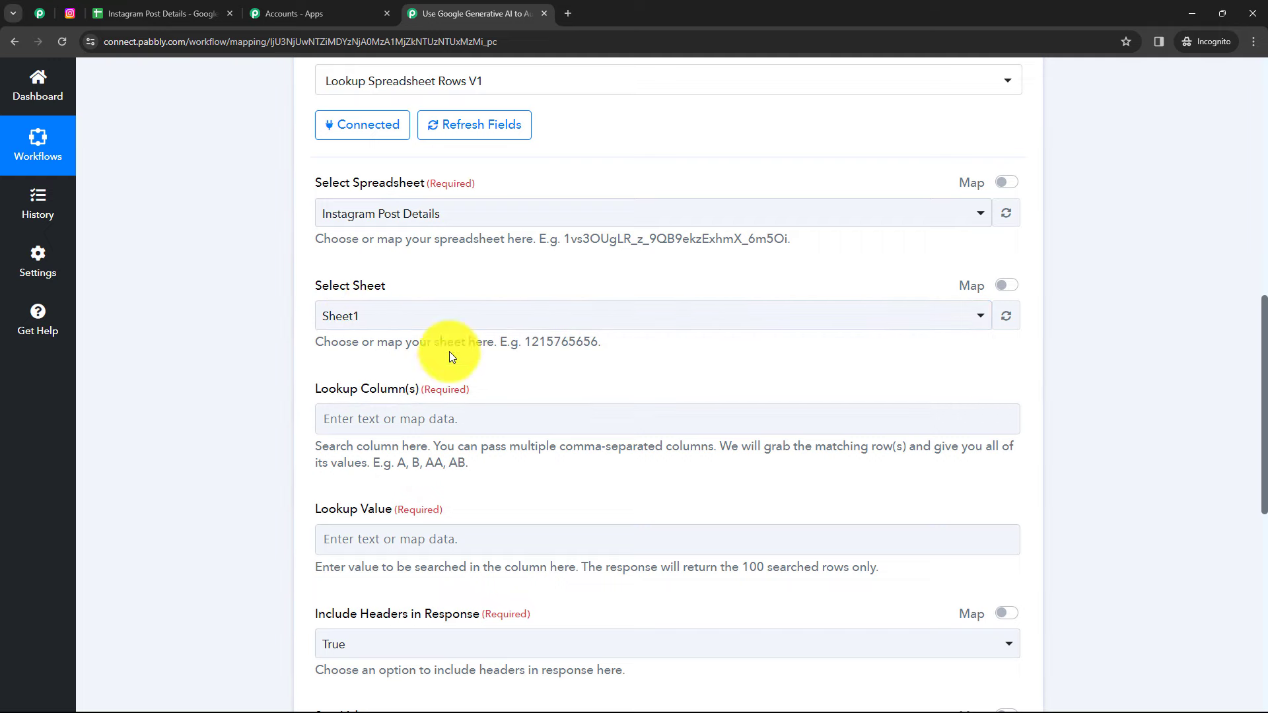
click(173, 15)
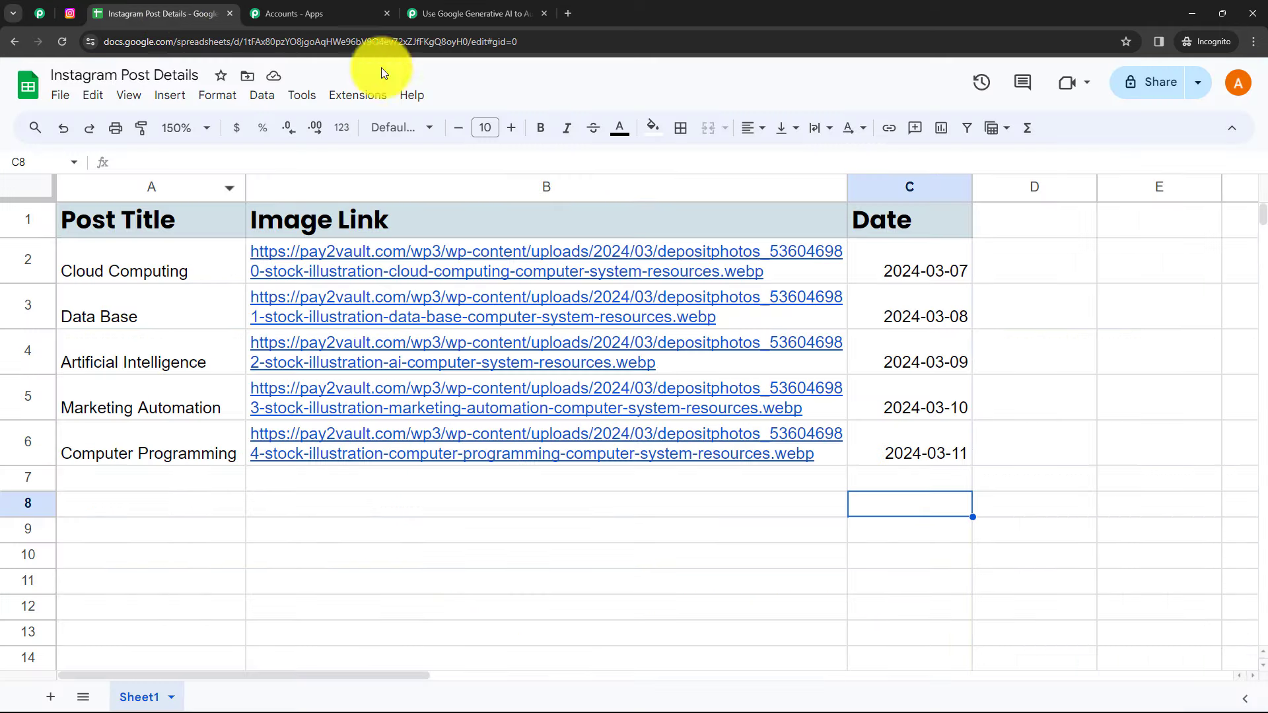
click(442, 20)
- Set the lookup column to C, checking it against the Date column in the post list sheet
scroll(366, 331, down, 2)
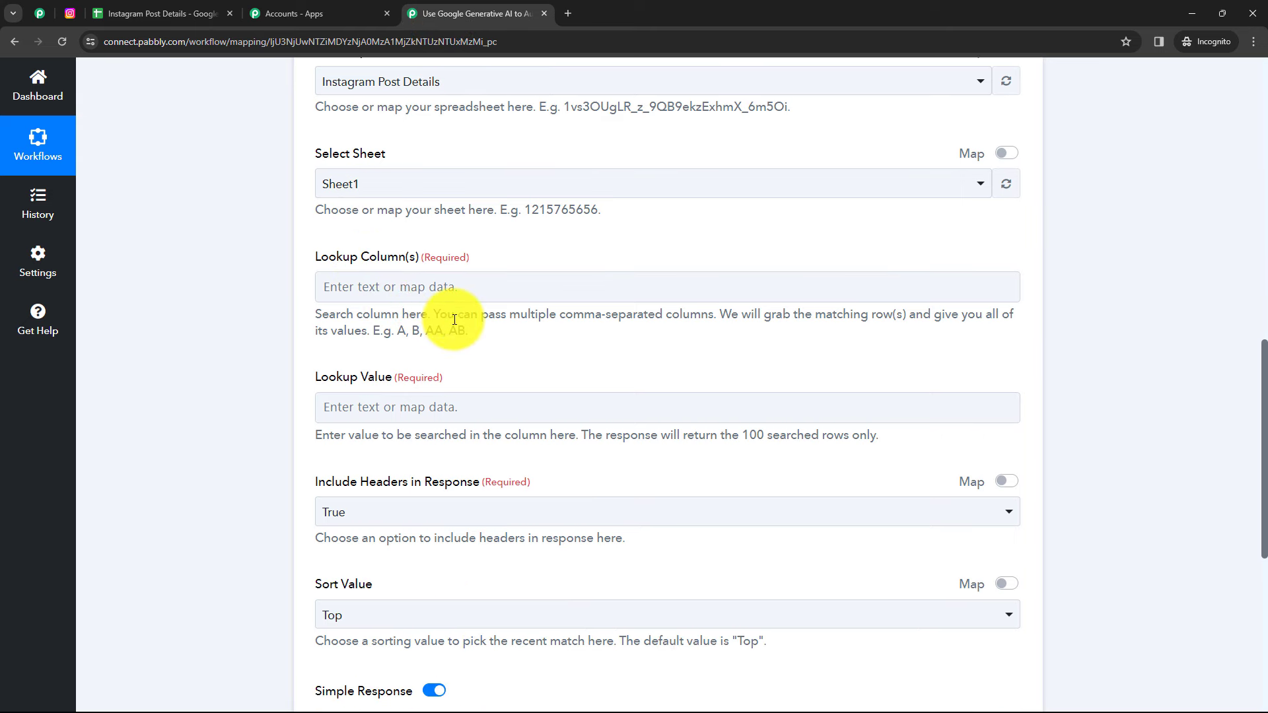
scroll(454, 319, down, 1)
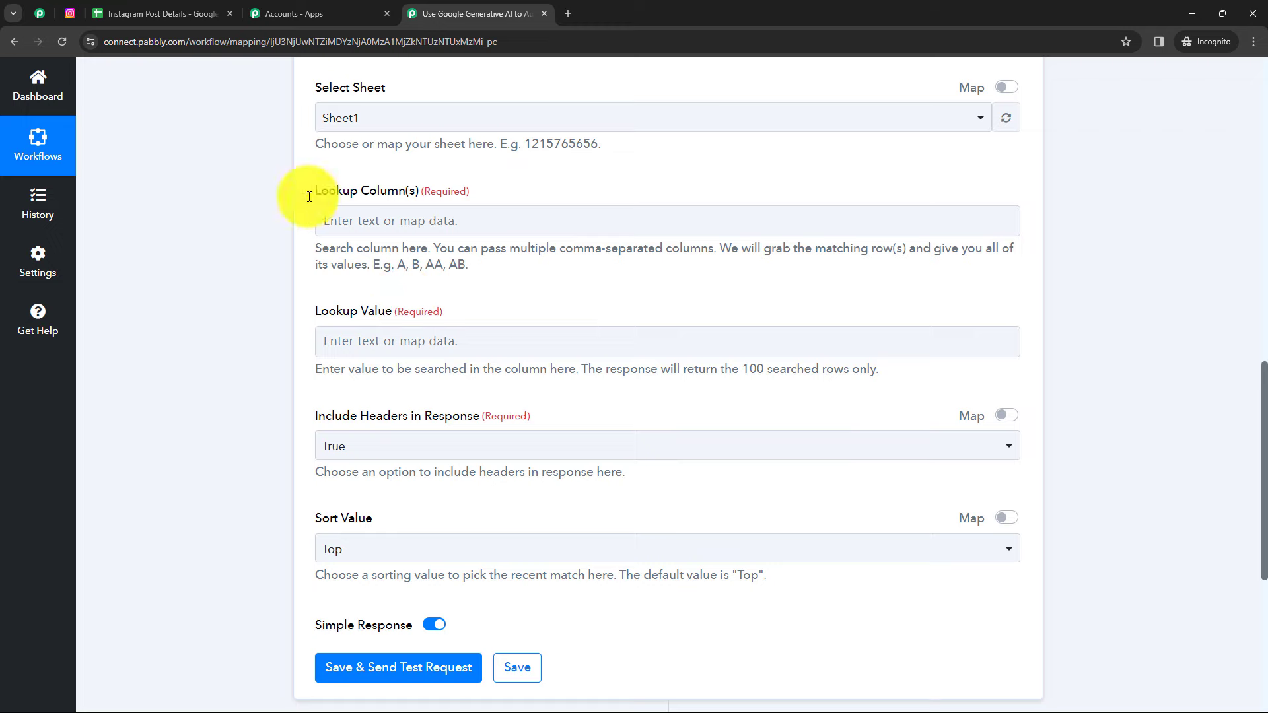
click(180, 17)
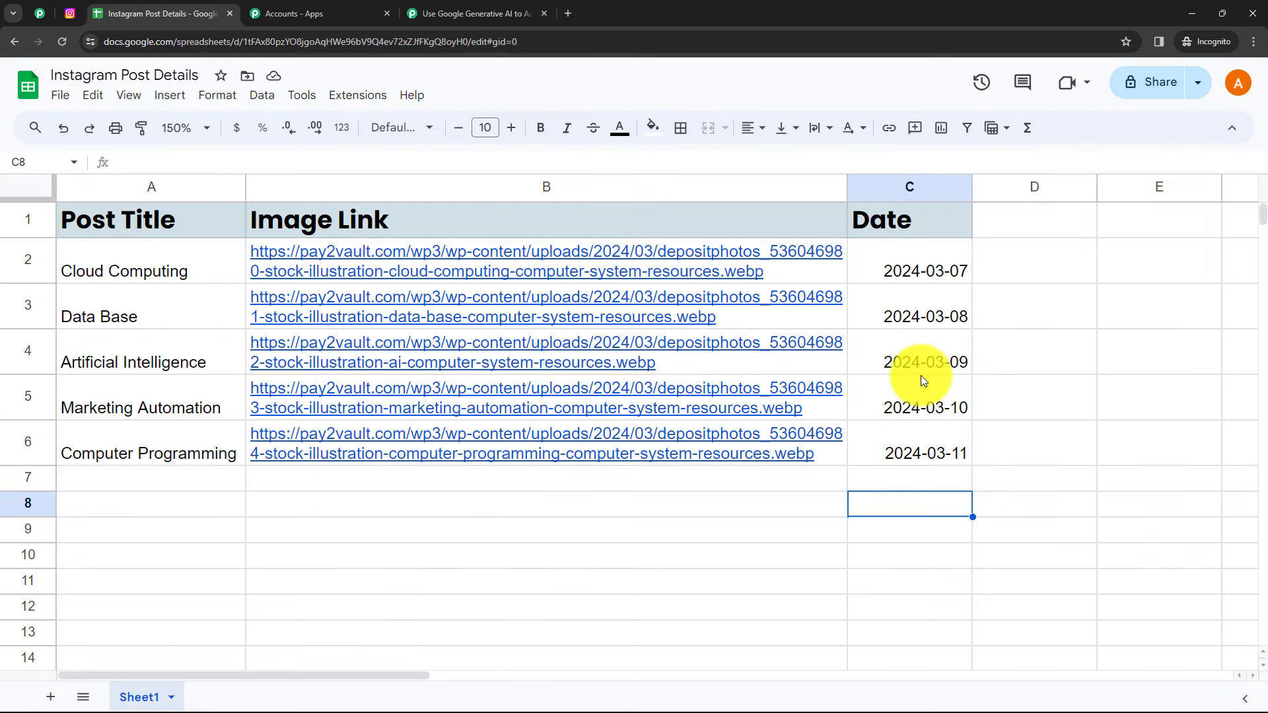
click(456, 5)
click(387, 225)
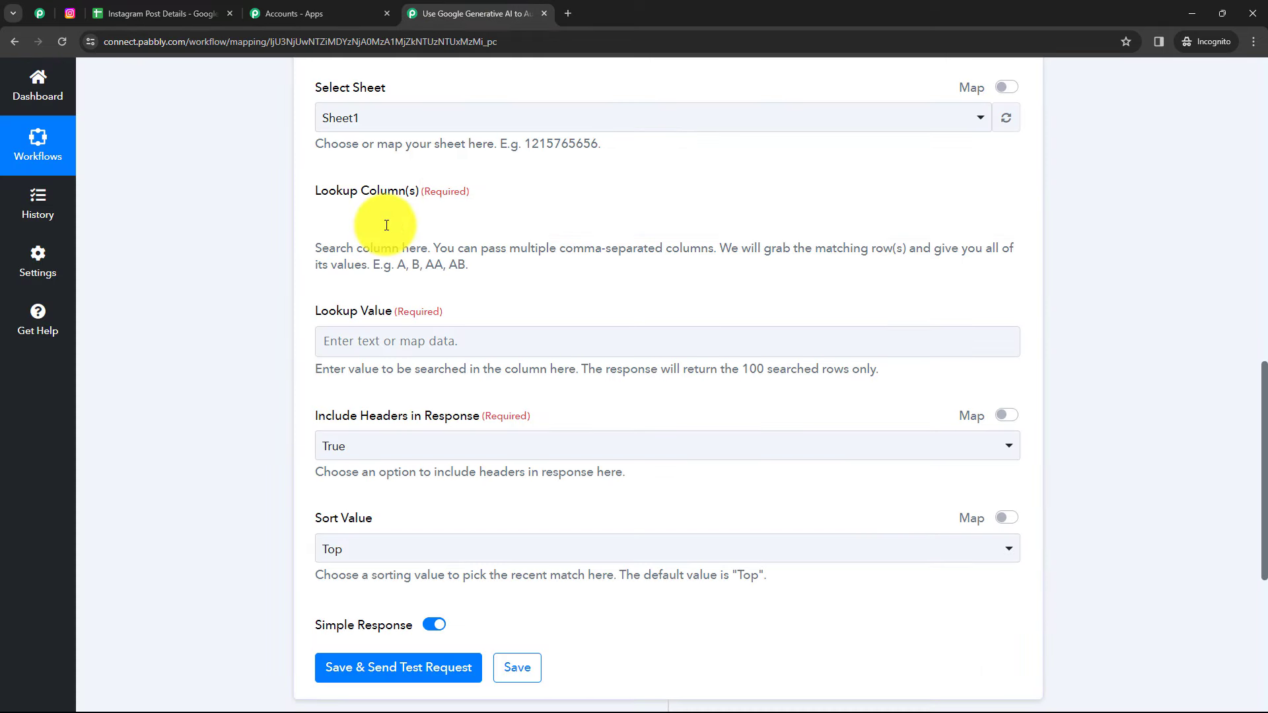
text(C)
click(228, 228)
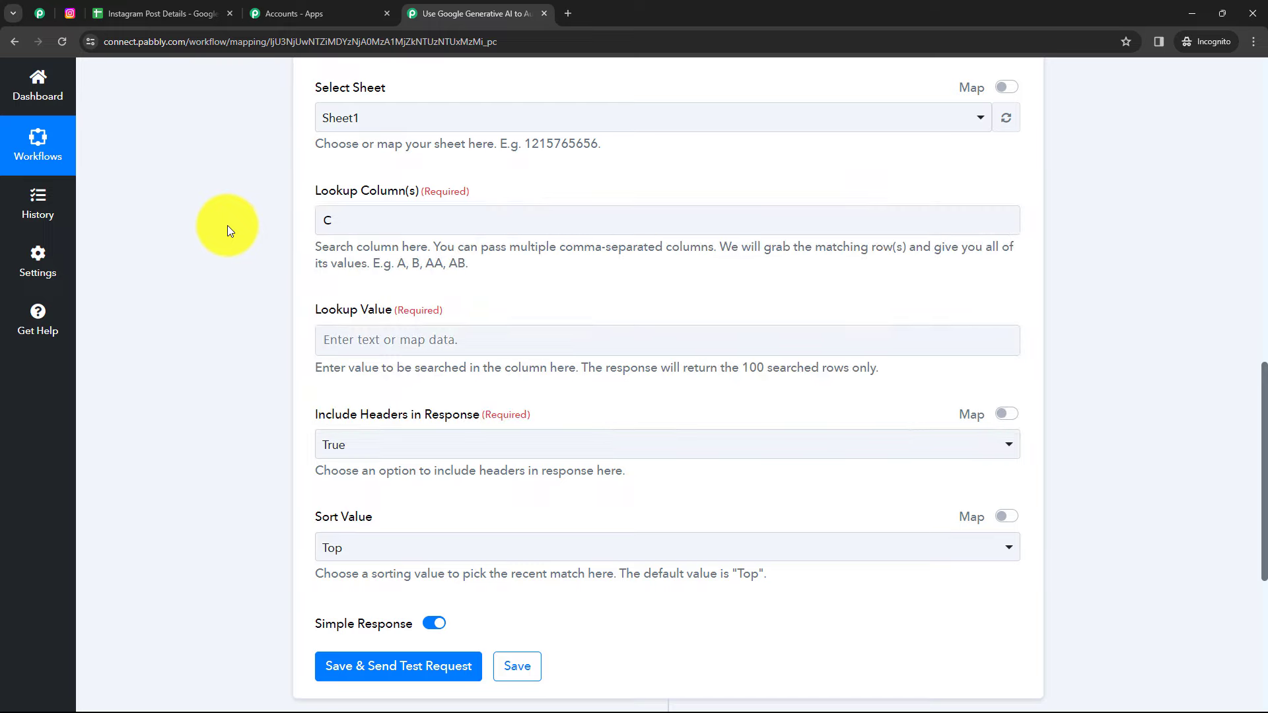
click(199, 12)
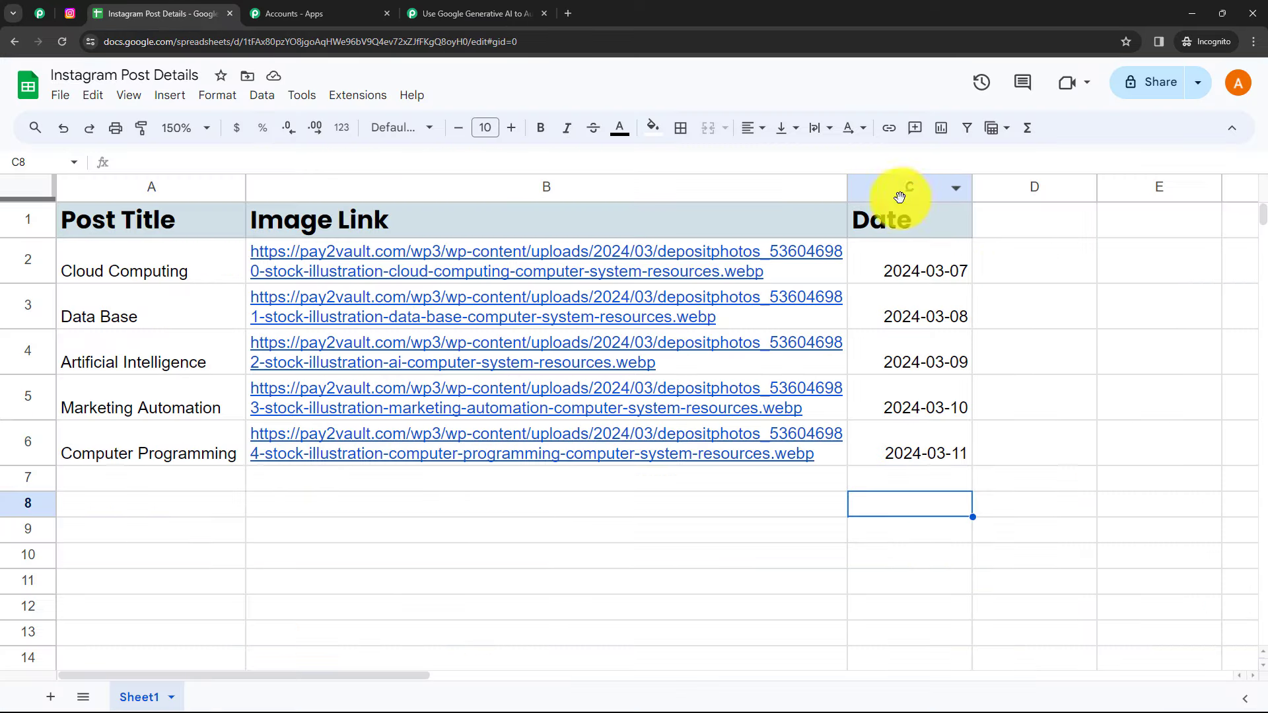
click(489, 15)
- Map the Lookup Value to the Result of the Date/Time Formatter (Pabbly) Current Date step
click(373, 340)
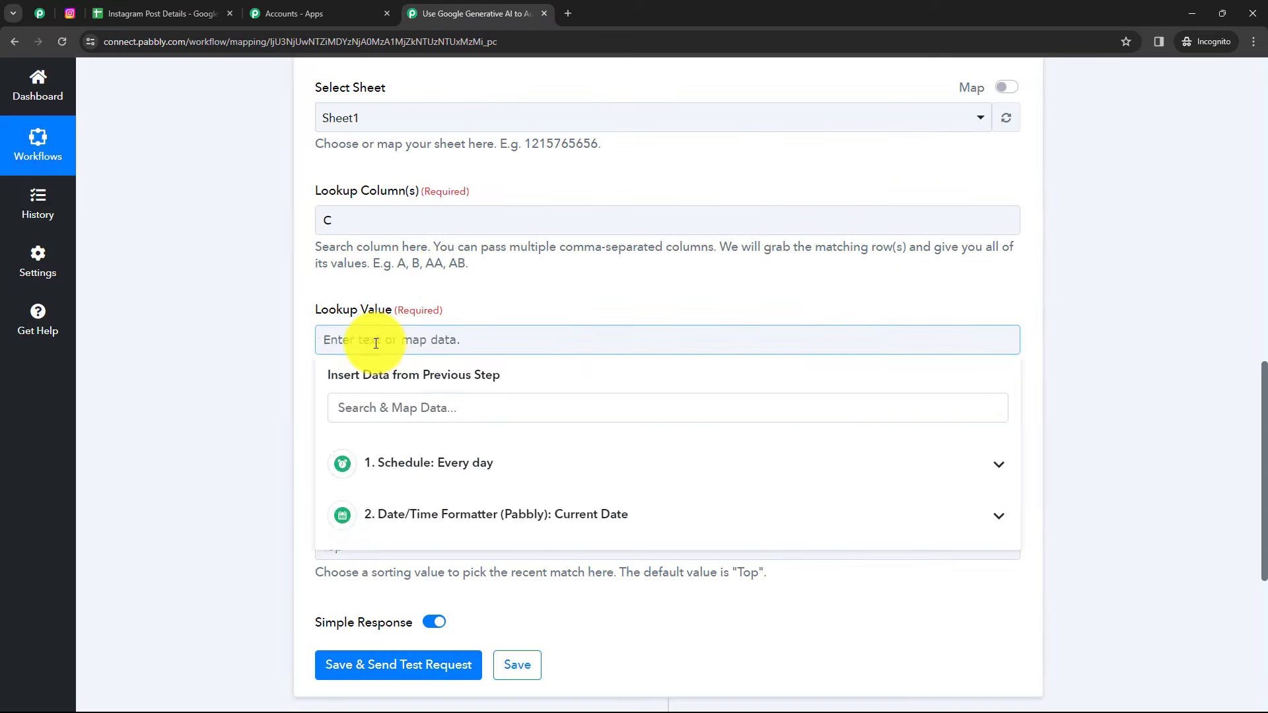
click(419, 513)
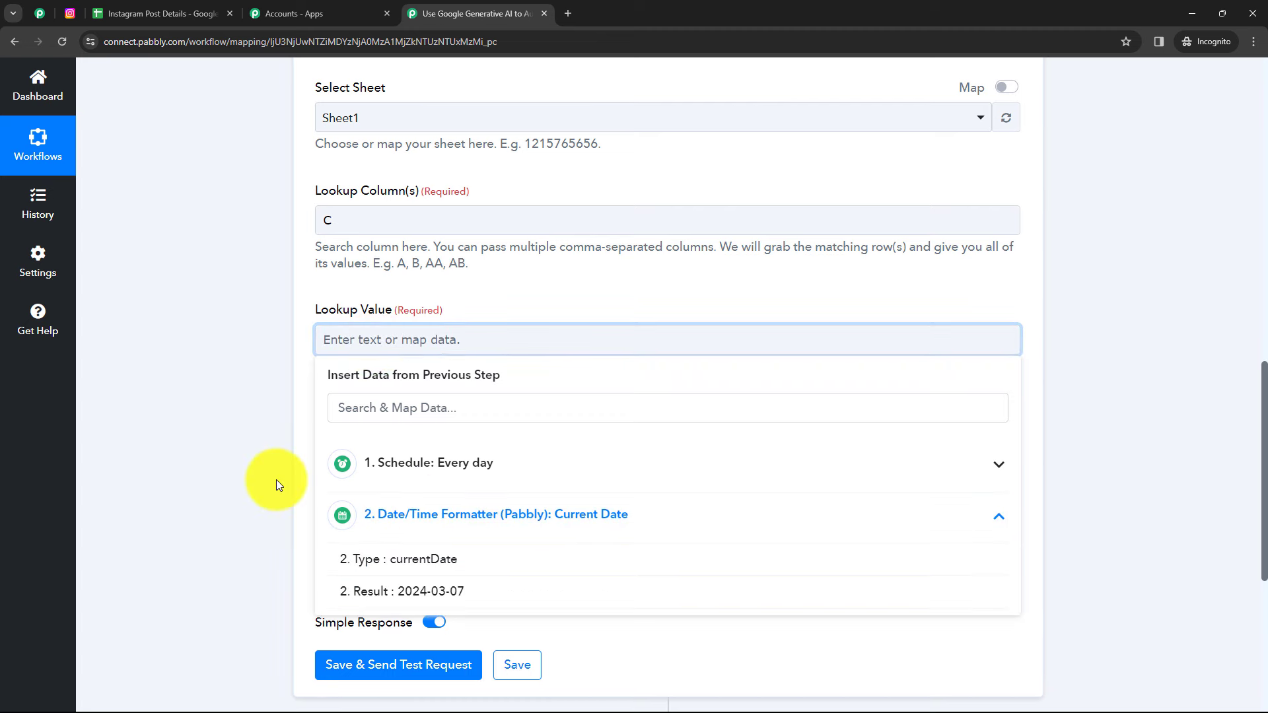
click(394, 595)
click(236, 465)
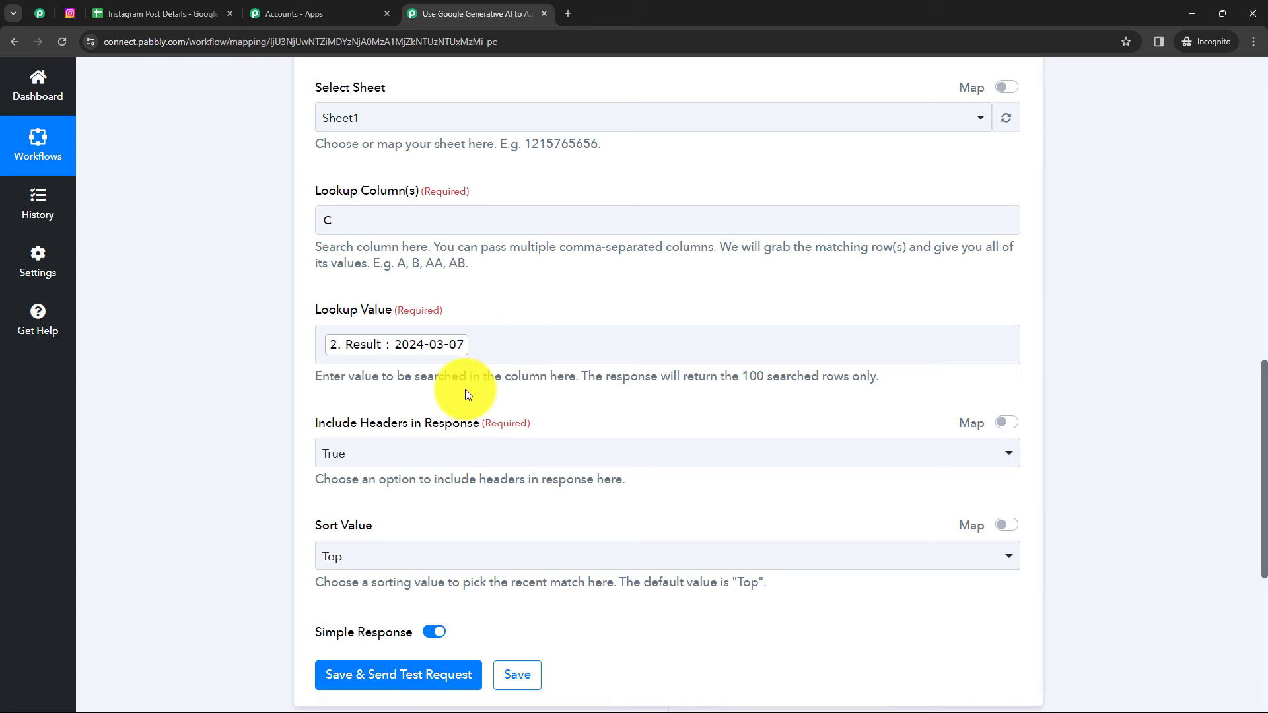
- Review the Date/Time Formatter data mapped in the Lookup Value field and check the lookup column entry
click(495, 349)
click(440, 525)
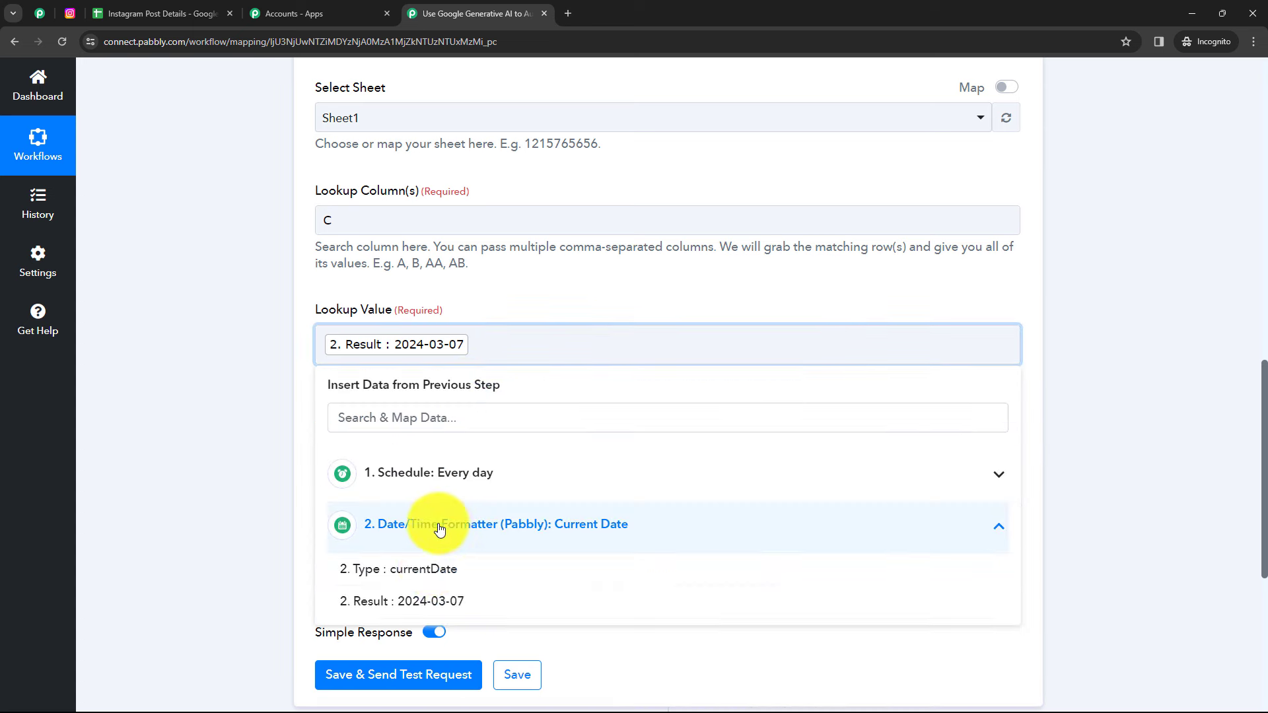
click(238, 444)
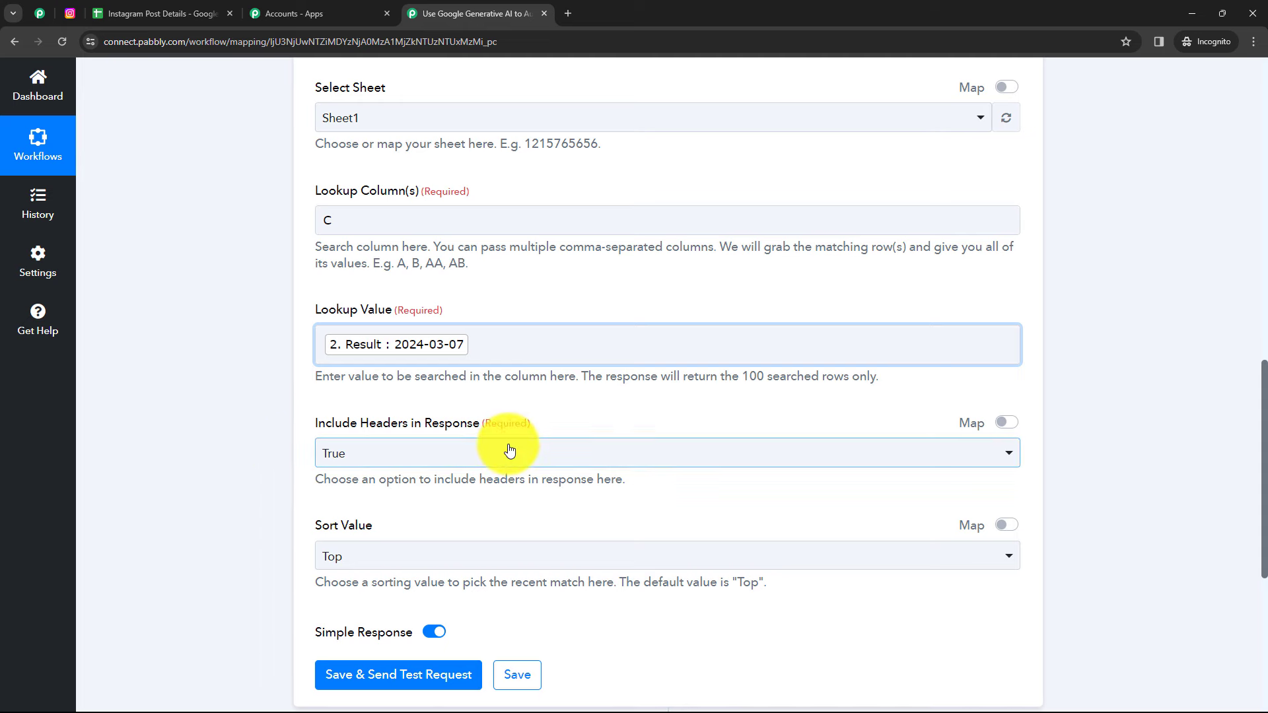
click(474, 345)
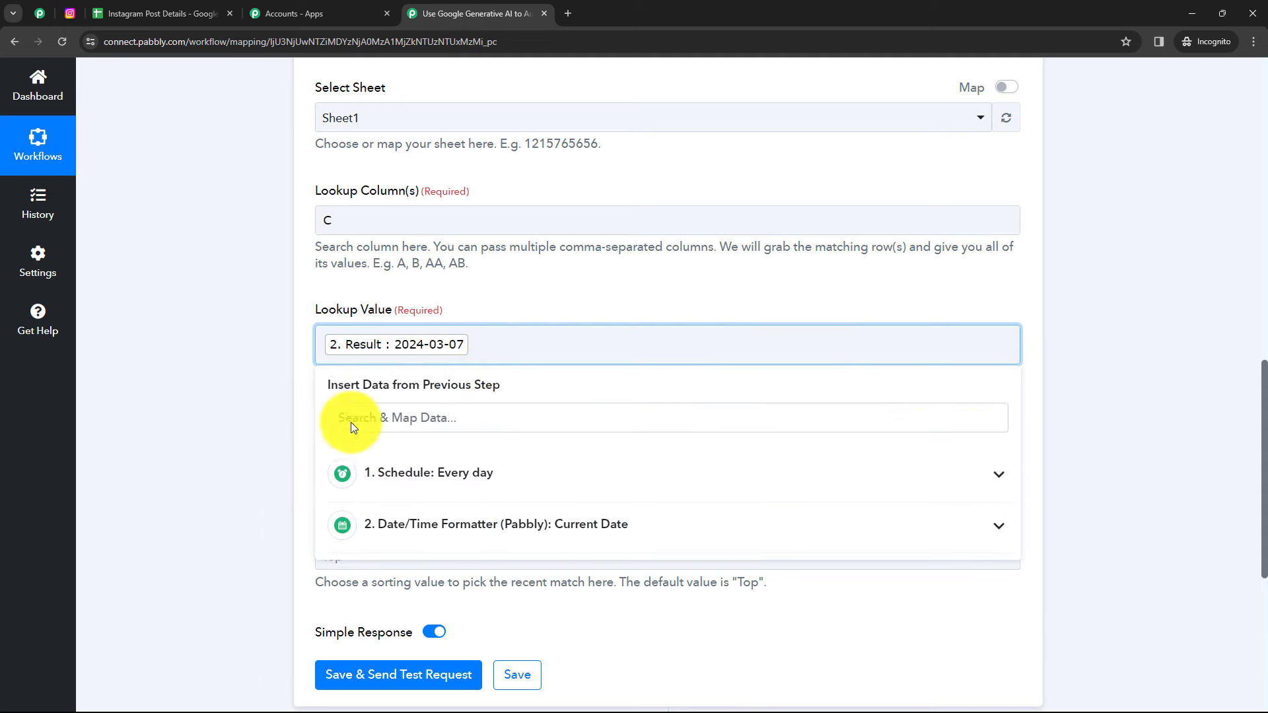
click(478, 530)
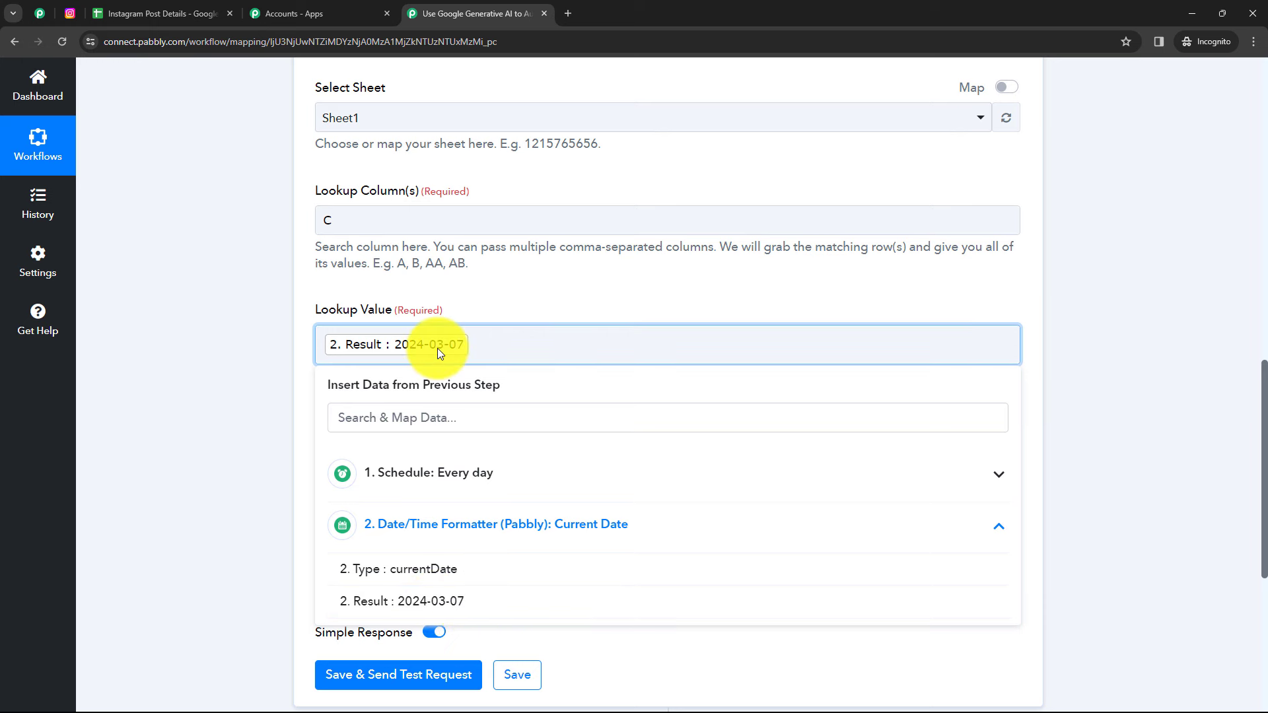
click(275, 347)
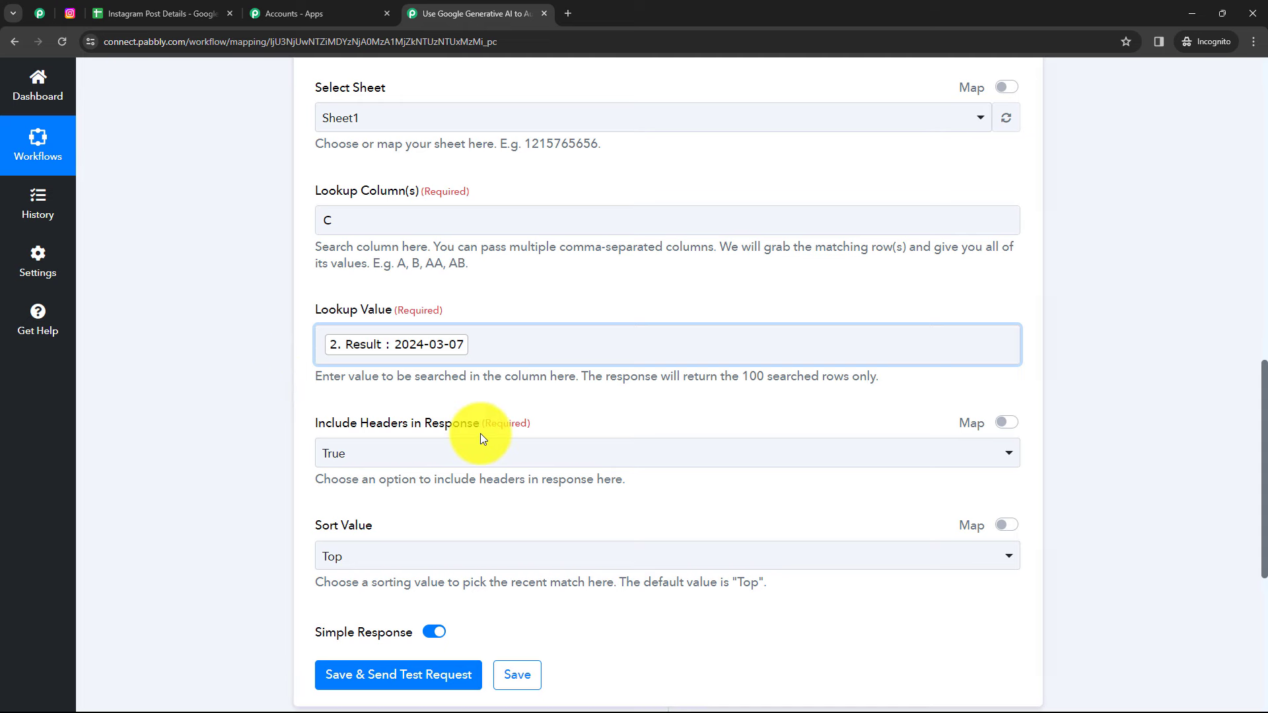
click(487, 348)
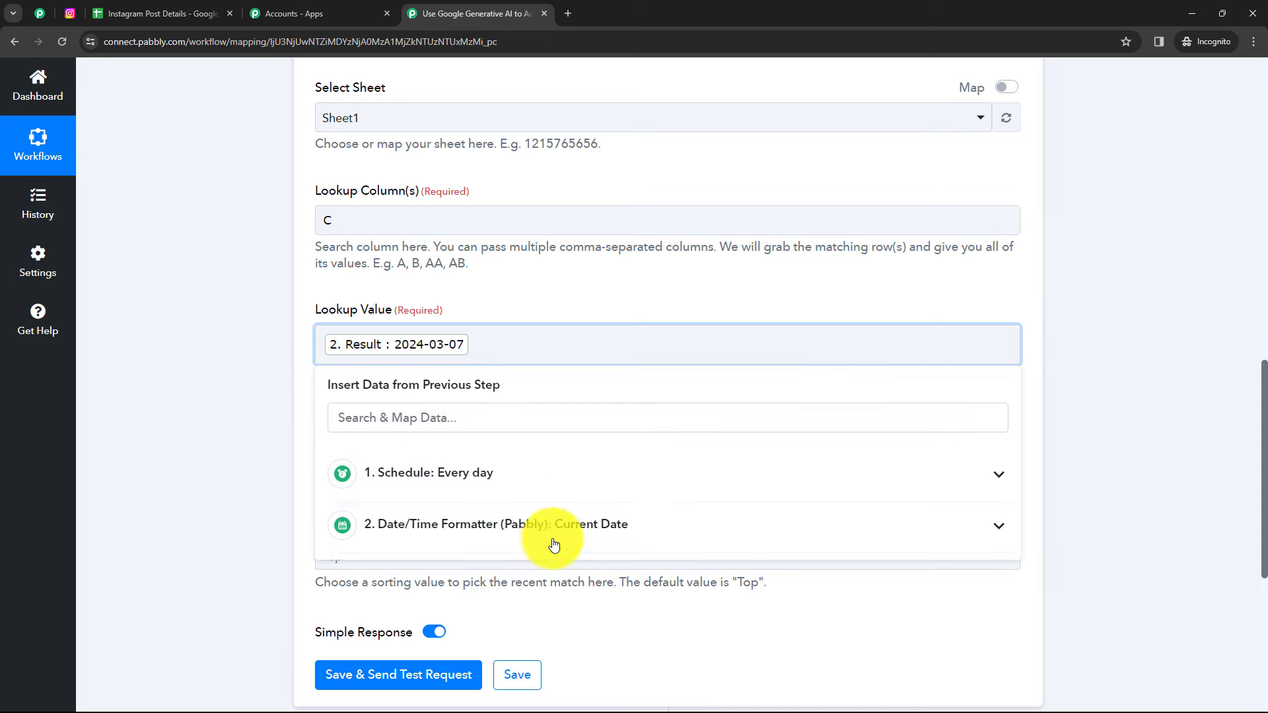
click(216, 411)
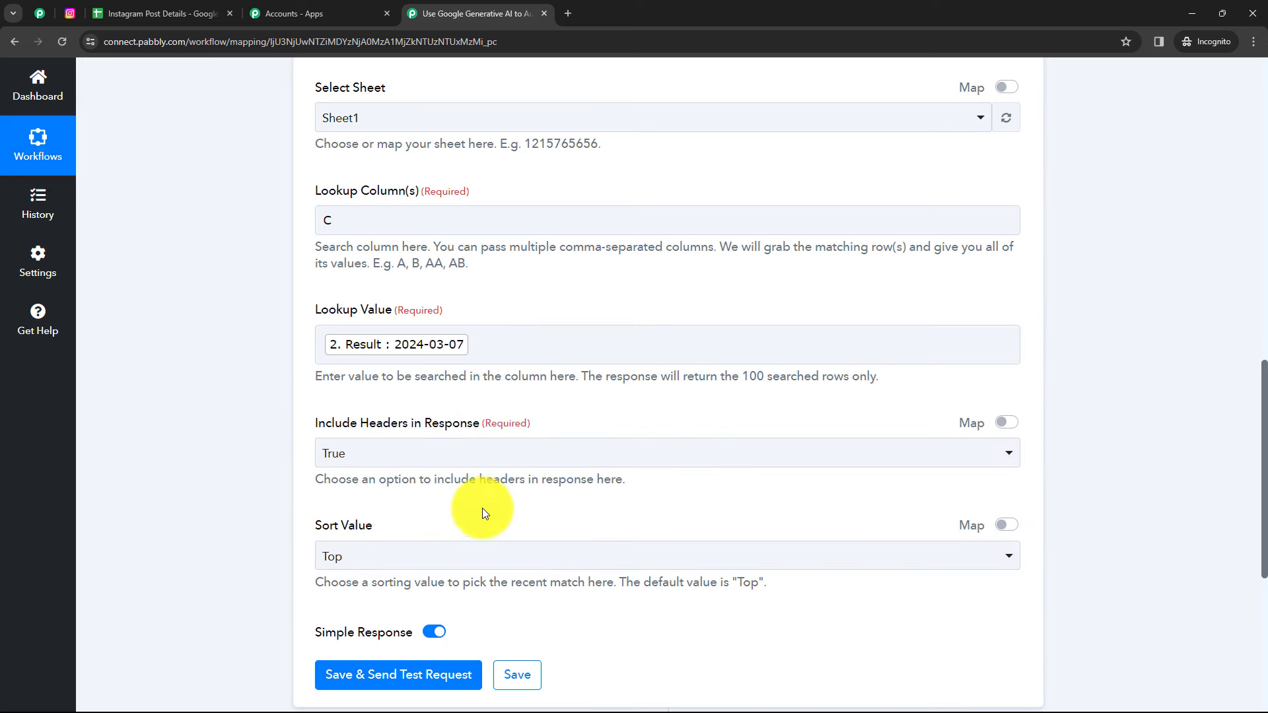
click(356, 221)
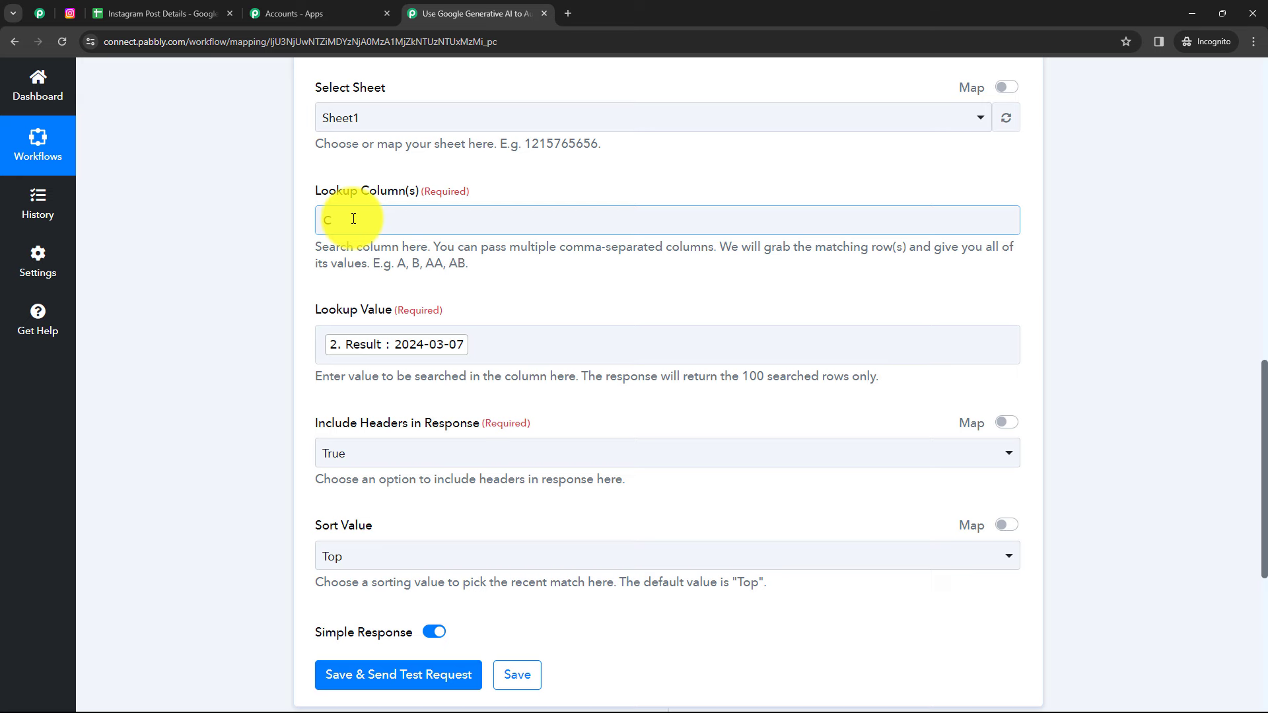
click(258, 268)
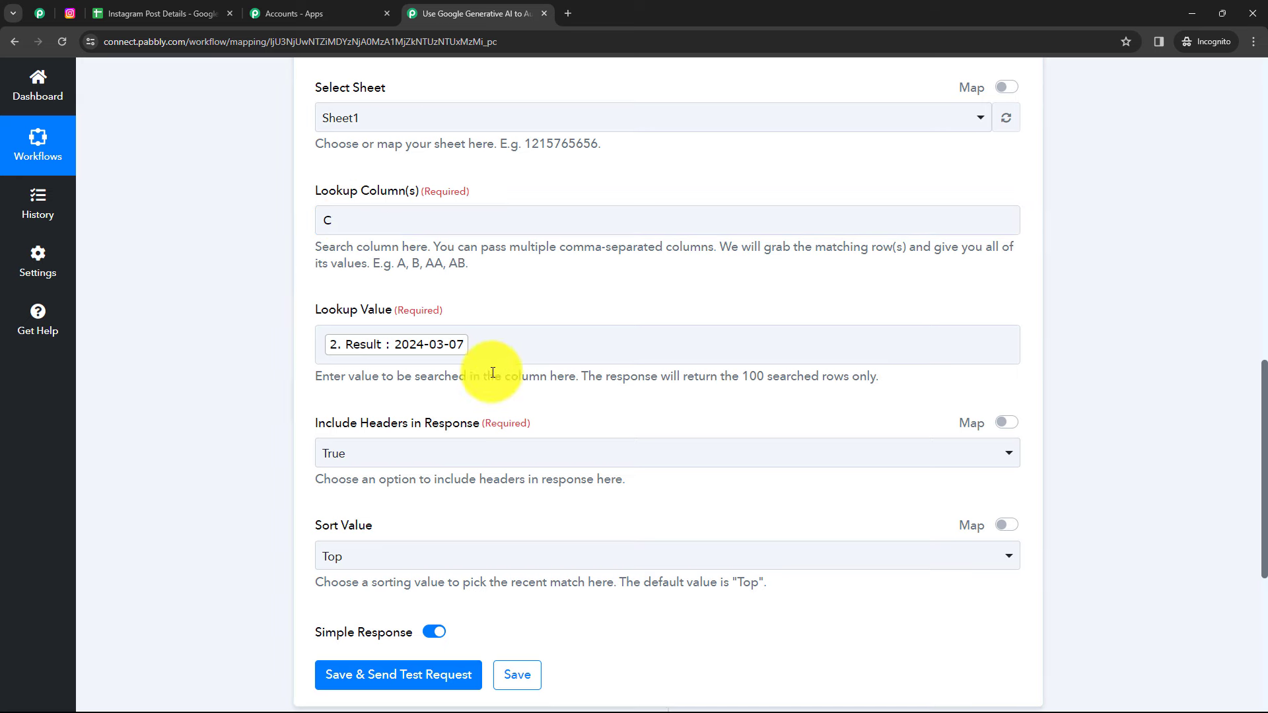
- Review the options for including headers in the response and for the Sort Value
scroll(520, 371, down, 2)
click(383, 335)
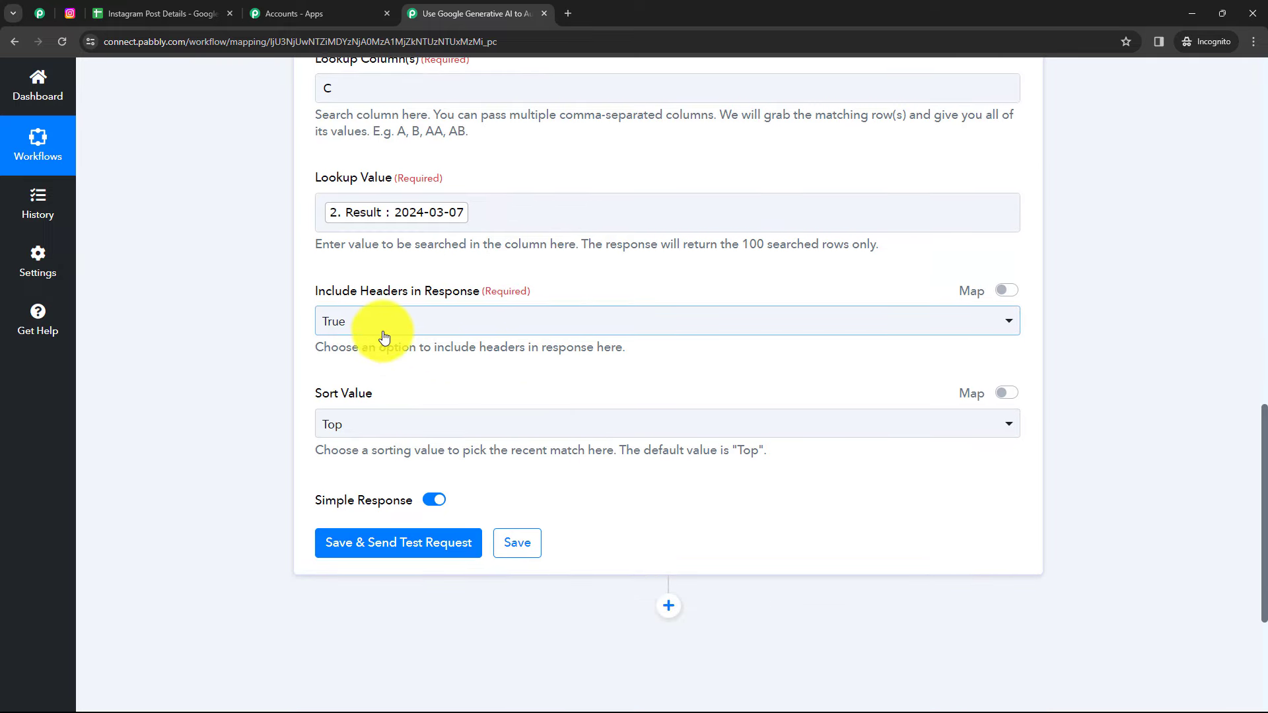
click(414, 330)
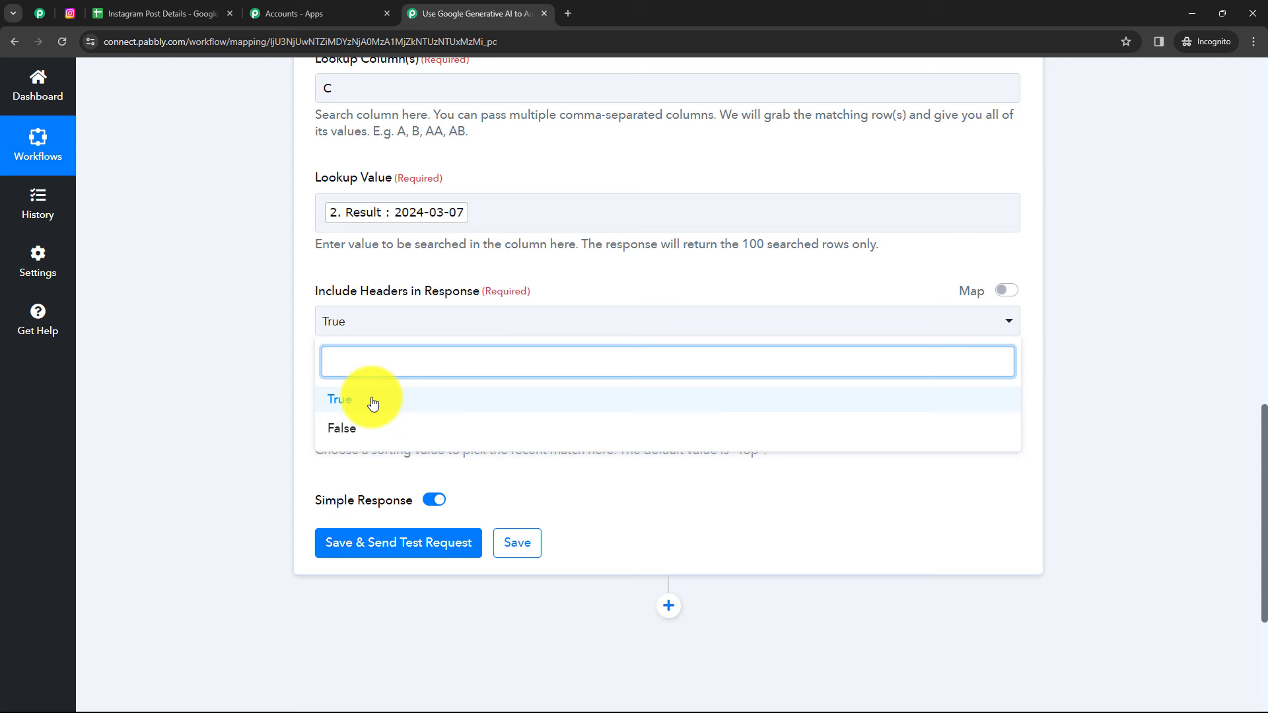
click(261, 378)
click(334, 325)
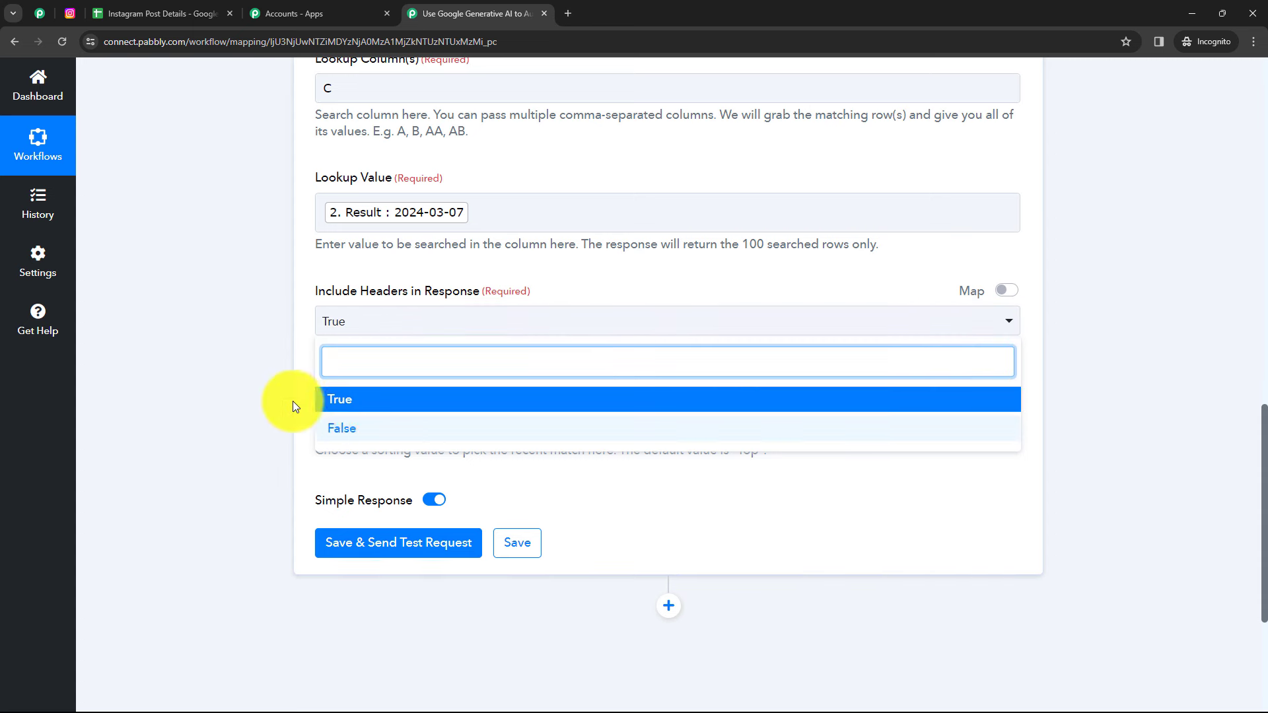
click(267, 386)
click(380, 426)
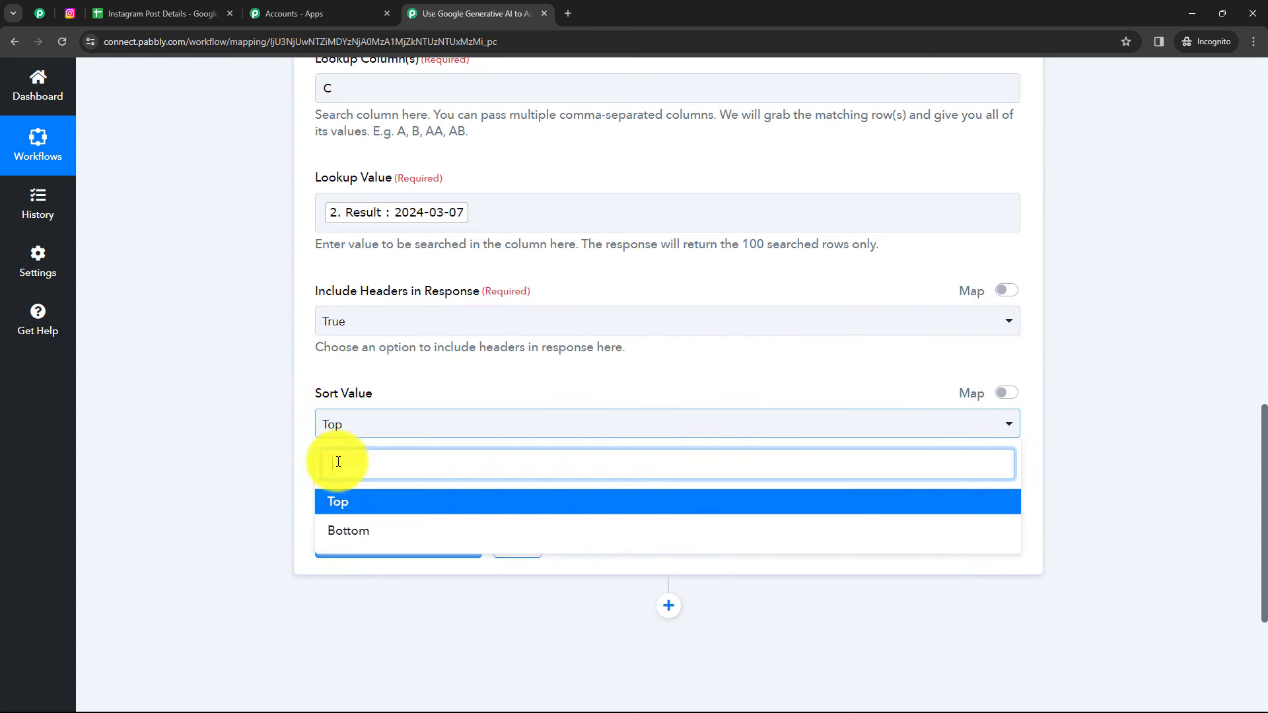
click(267, 449)
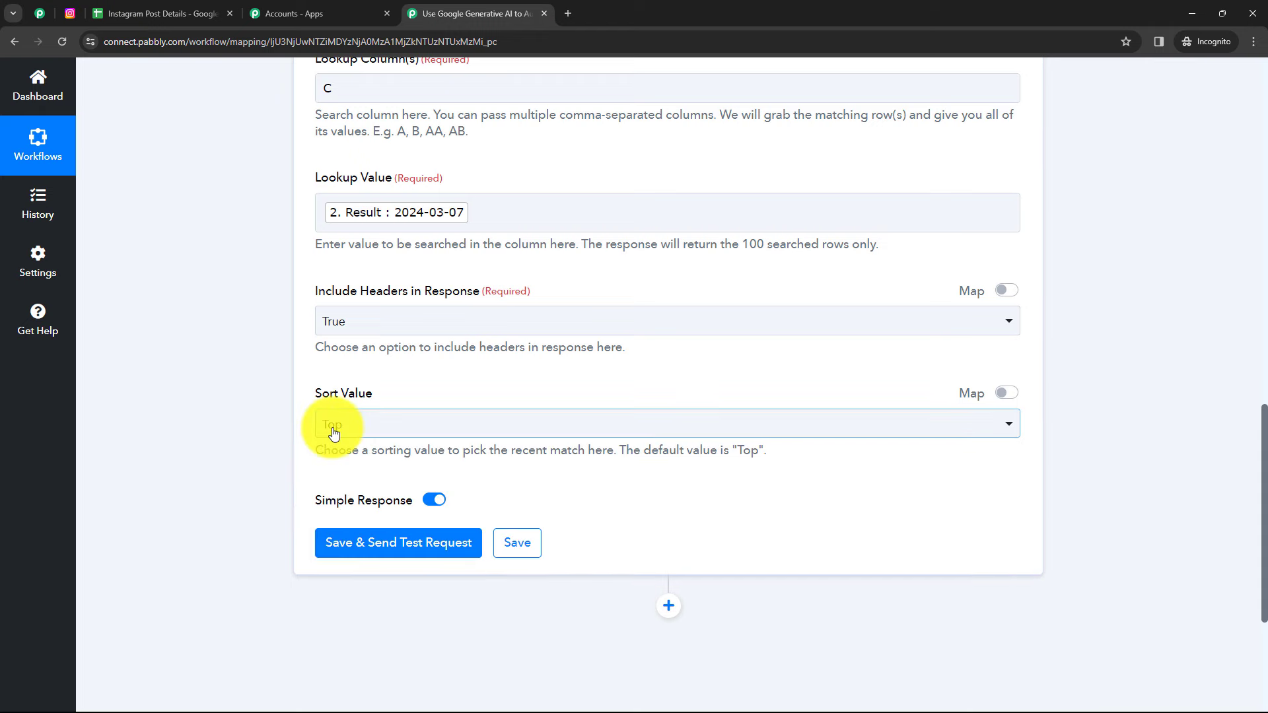
- Save the lookup action with a test request and compare the returned post details with the Instagram Post Details spreadsheet
scroll(334, 432, down, 1)
click(395, 476)
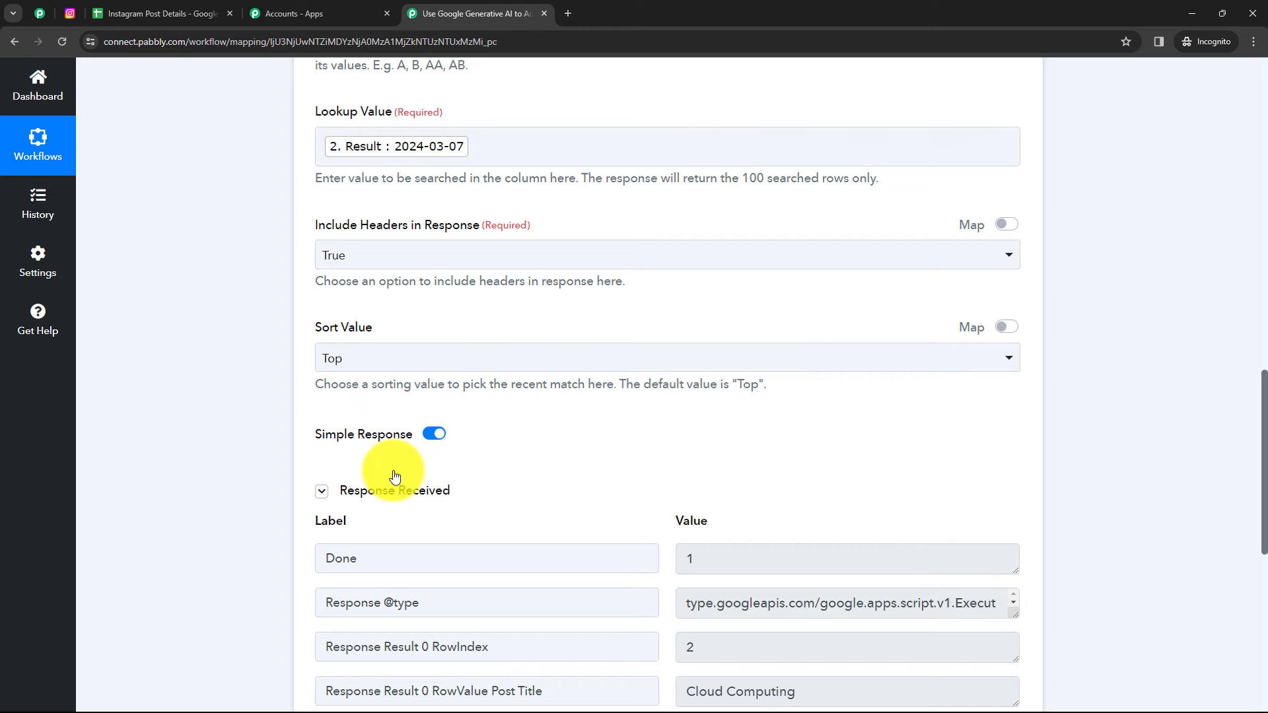
scroll(585, 477, down, 3)
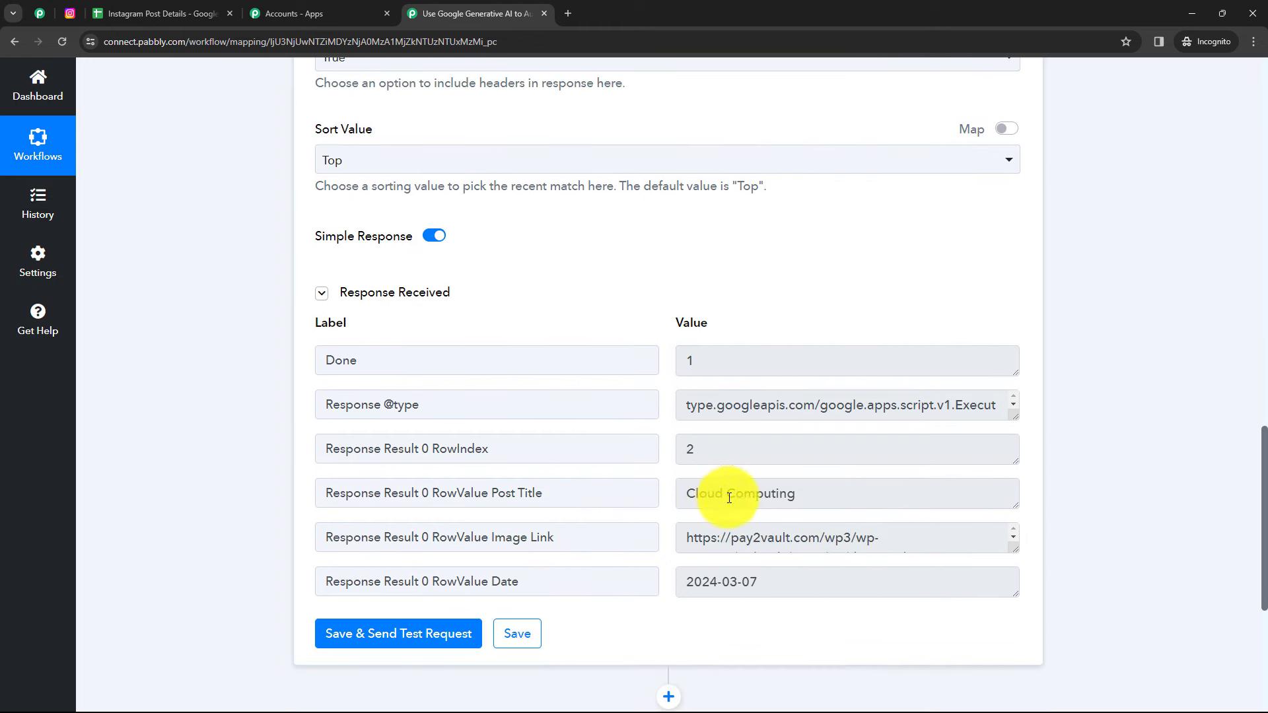
click(697, 500)
key(ctrl+a)
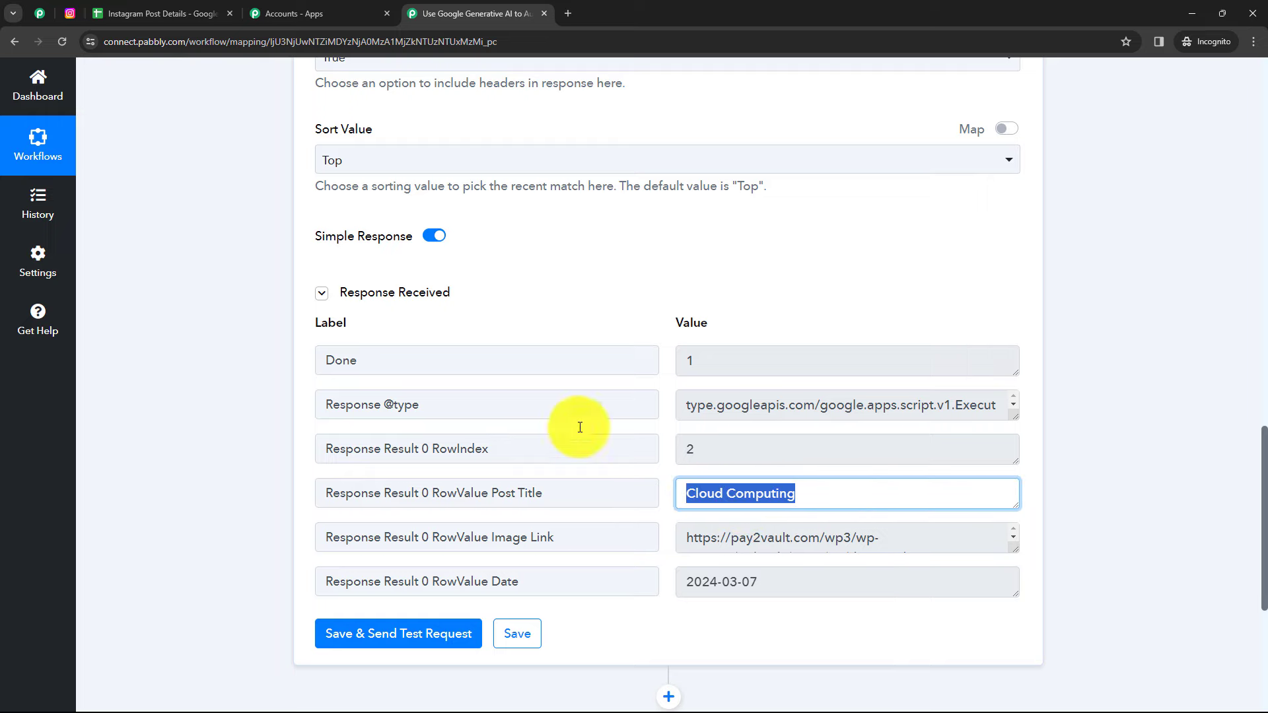
click(266, 328)
click(159, 14)
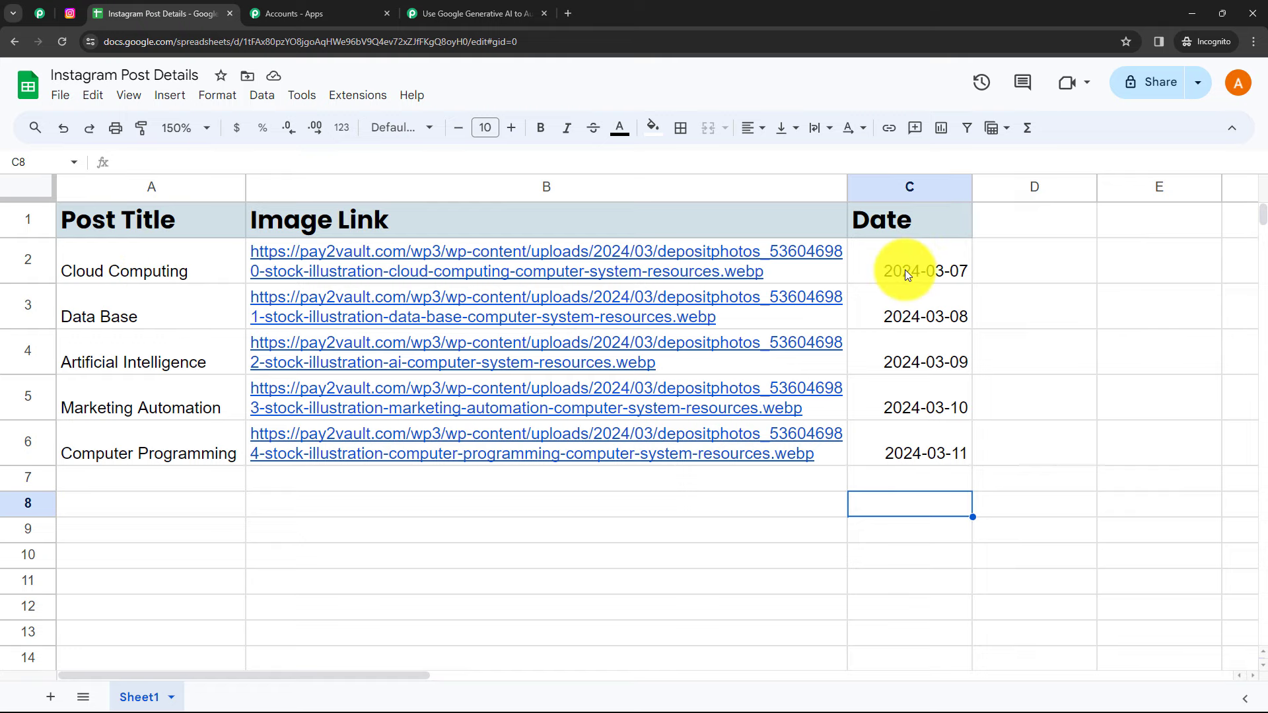
click(494, 12)
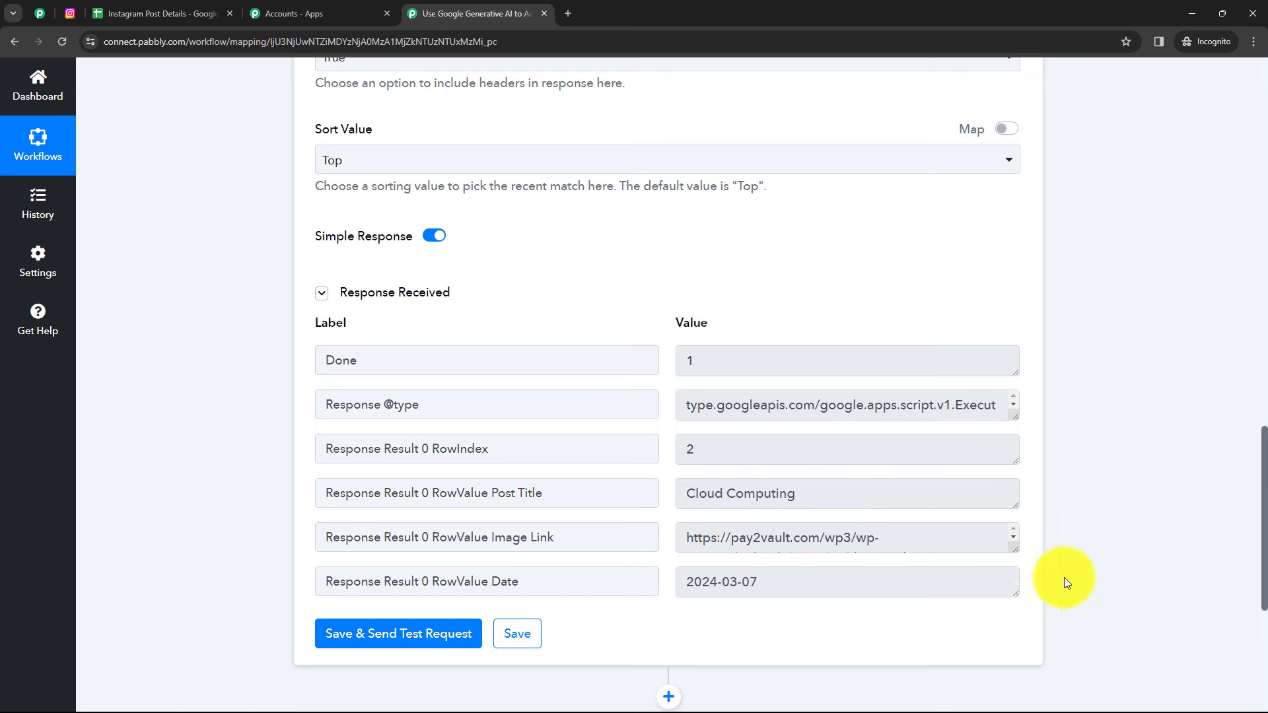
- Expand the returned image link and view the Cloud Computing row's image in a separate browser tab
drag(1014, 549, 1010, 616)
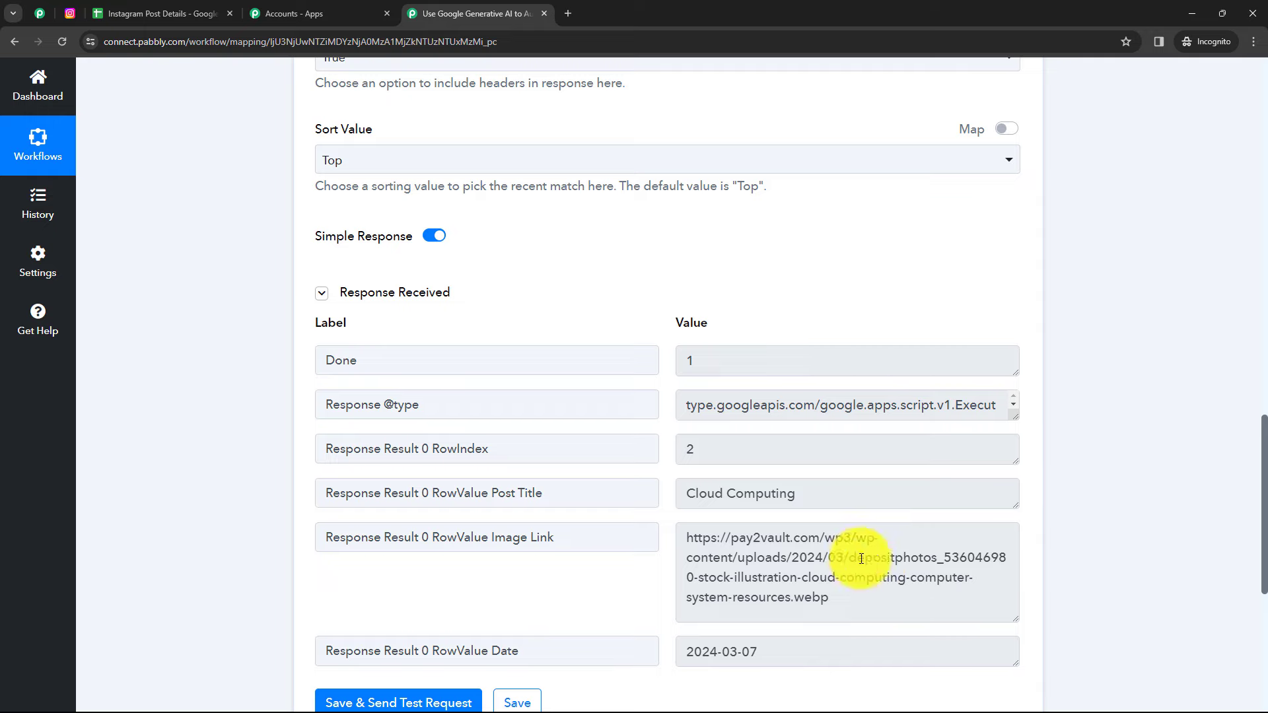
click(176, 17)
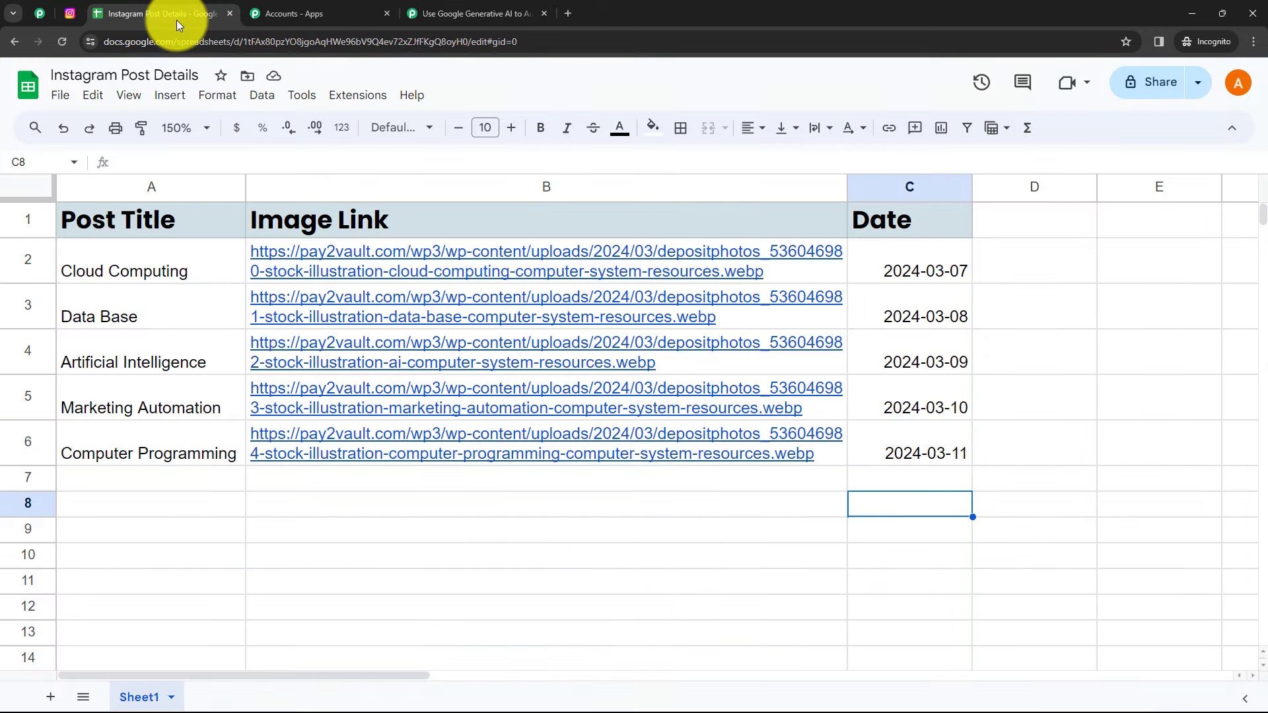
click(591, 270)
click(466, 295)
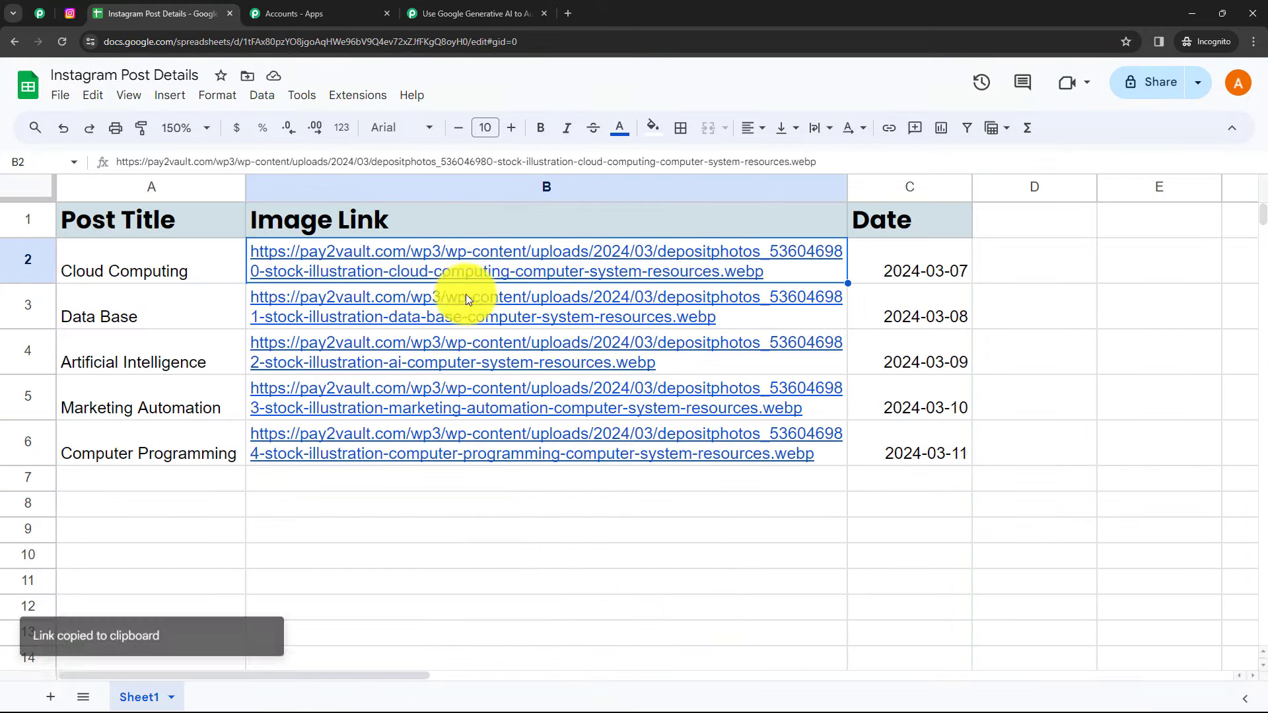
click(573, 16)
key(ctrl+v)
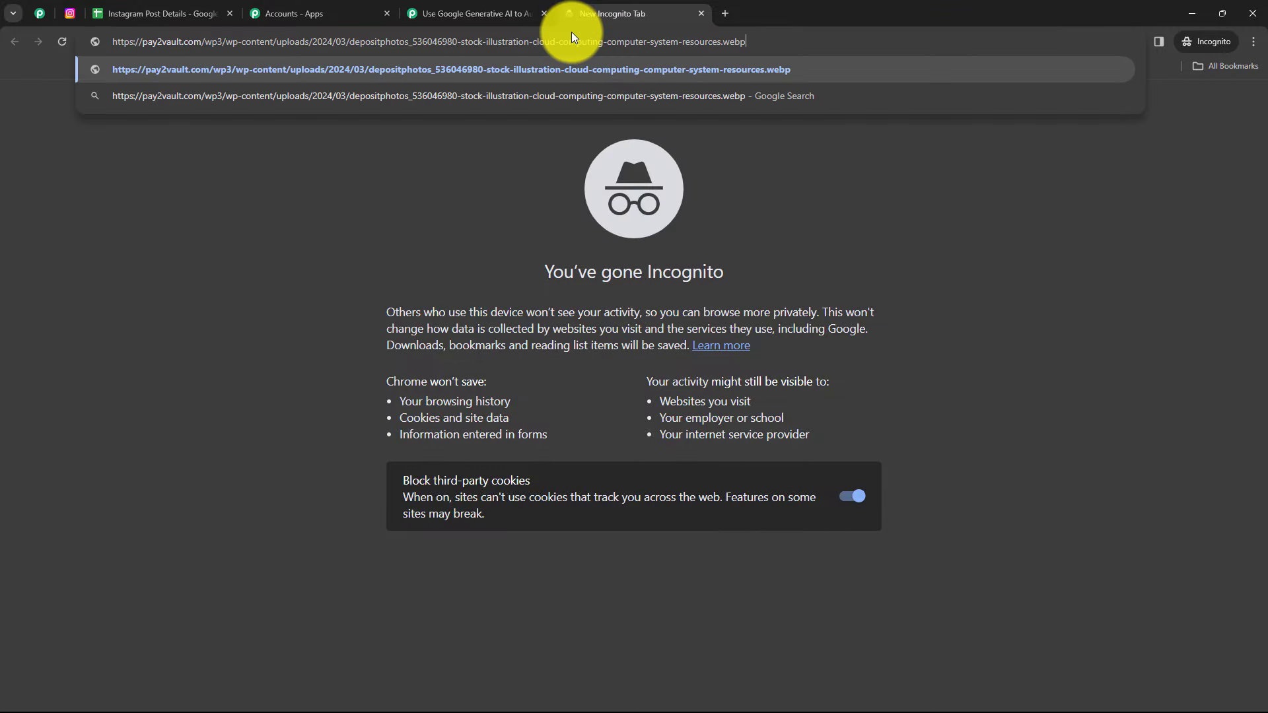
key(Return)
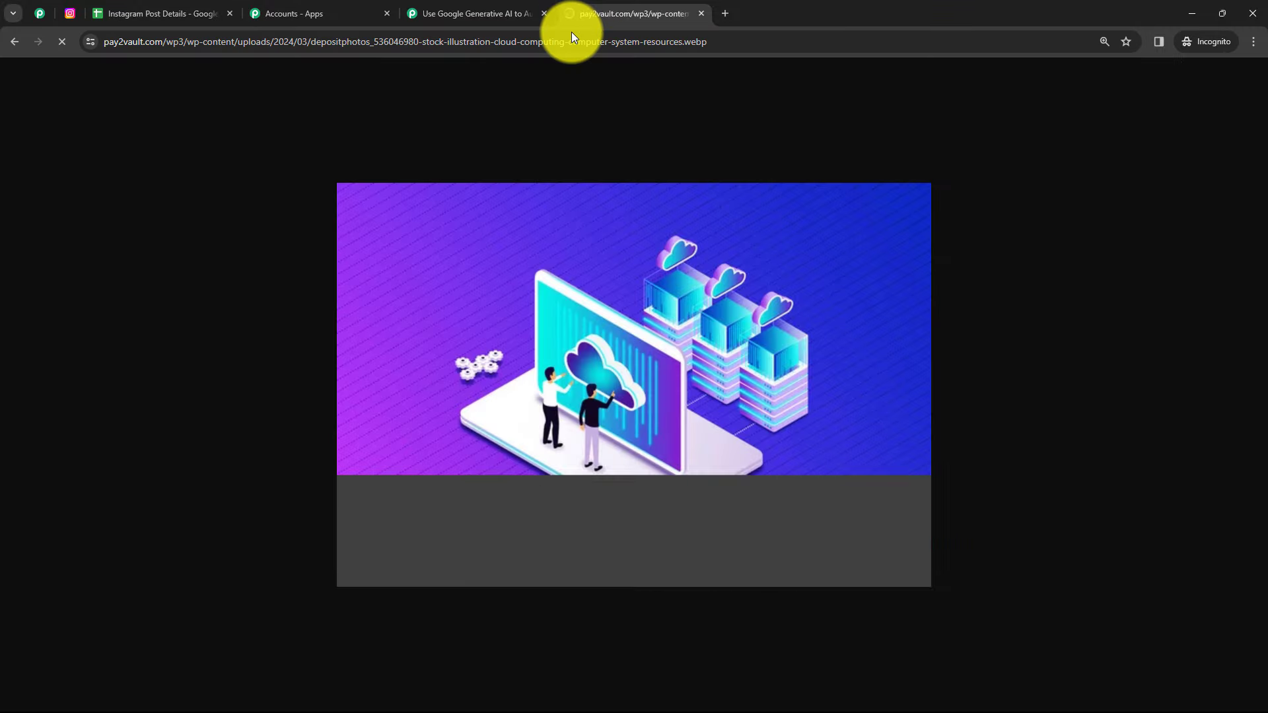
click(702, 15)
click(470, 12)
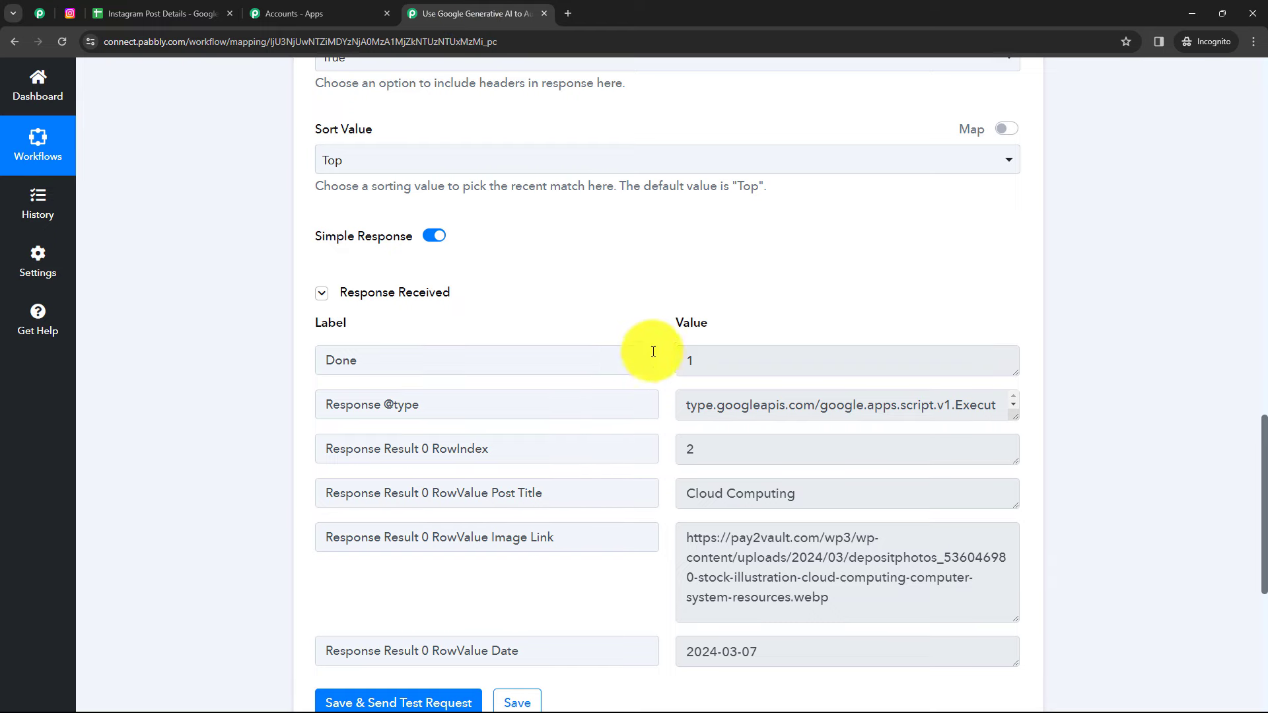
- Collapse the Google Sheets Lookup Spreadsheet Rows V1 step and look over the workflow's steps
scroll(637, 351, down, 3)
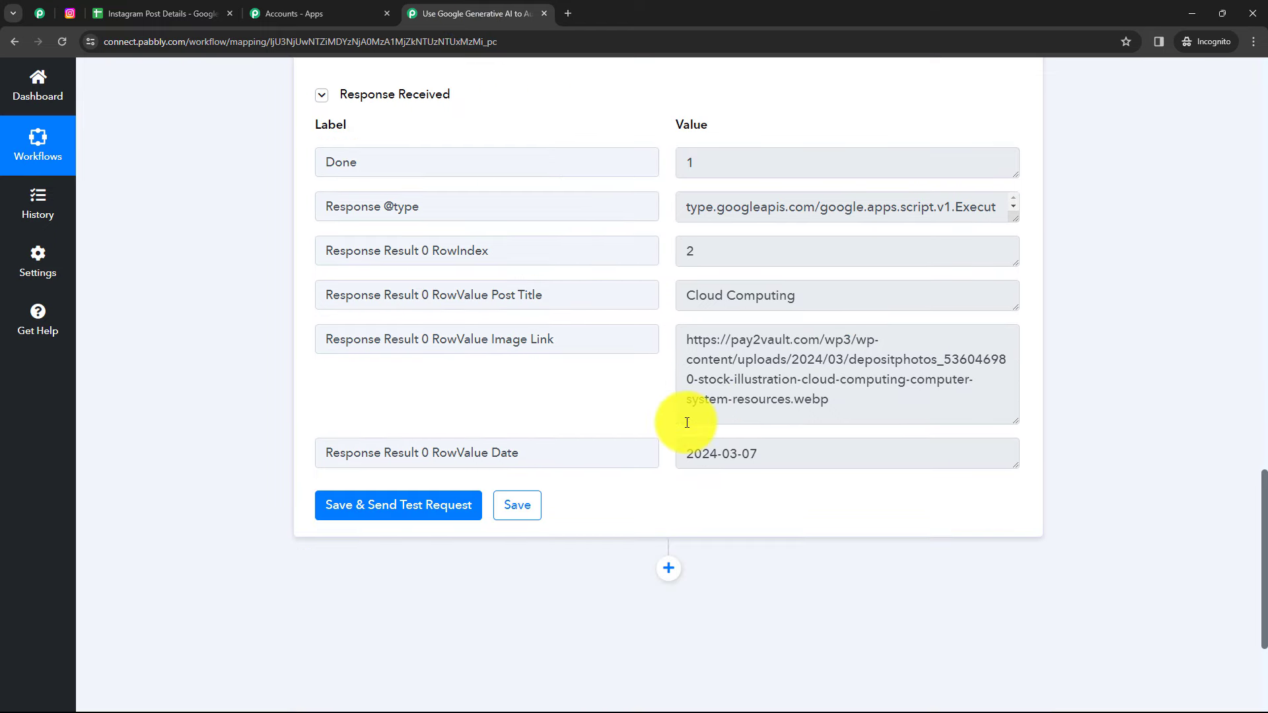
scroll(681, 420, up, 5)
scroll(687, 423, up, 10)
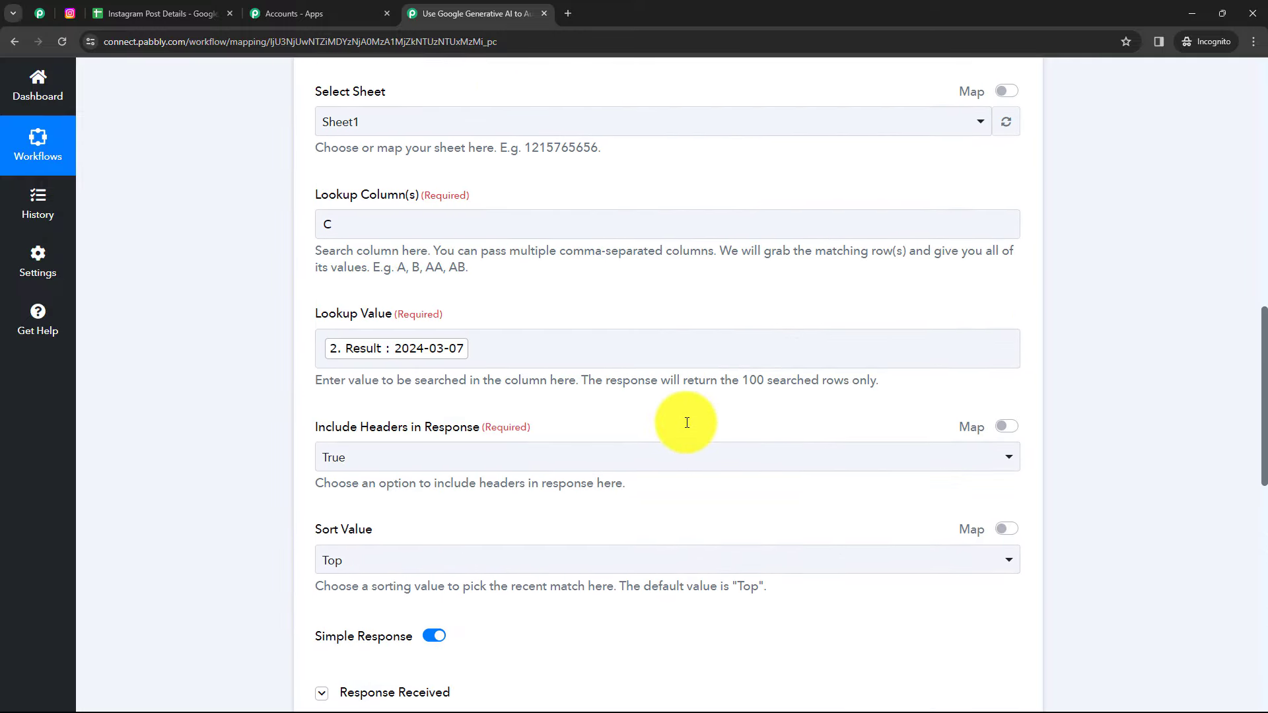
click(703, 259)
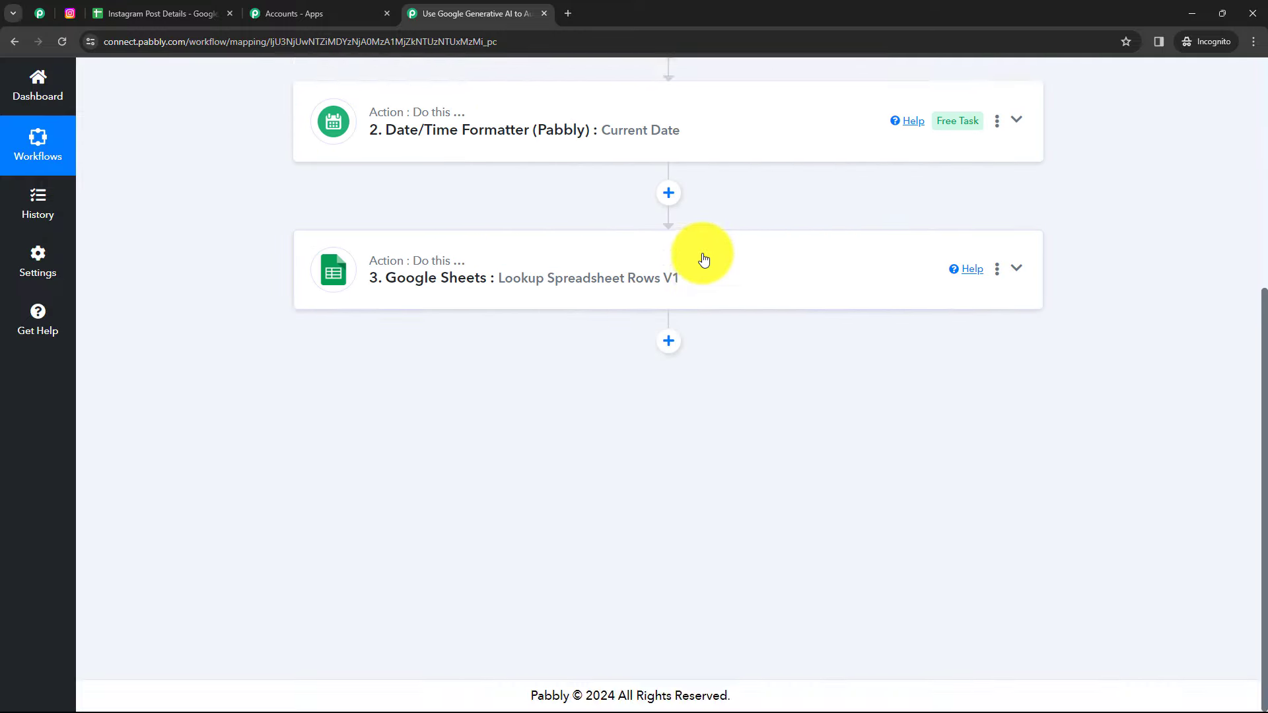
scroll(657, 291, up, 4)
scroll(668, 346, down, 4)
- Add an action step after the Google Sheets lookup and choose Google Generative AI as its app
click(669, 349)
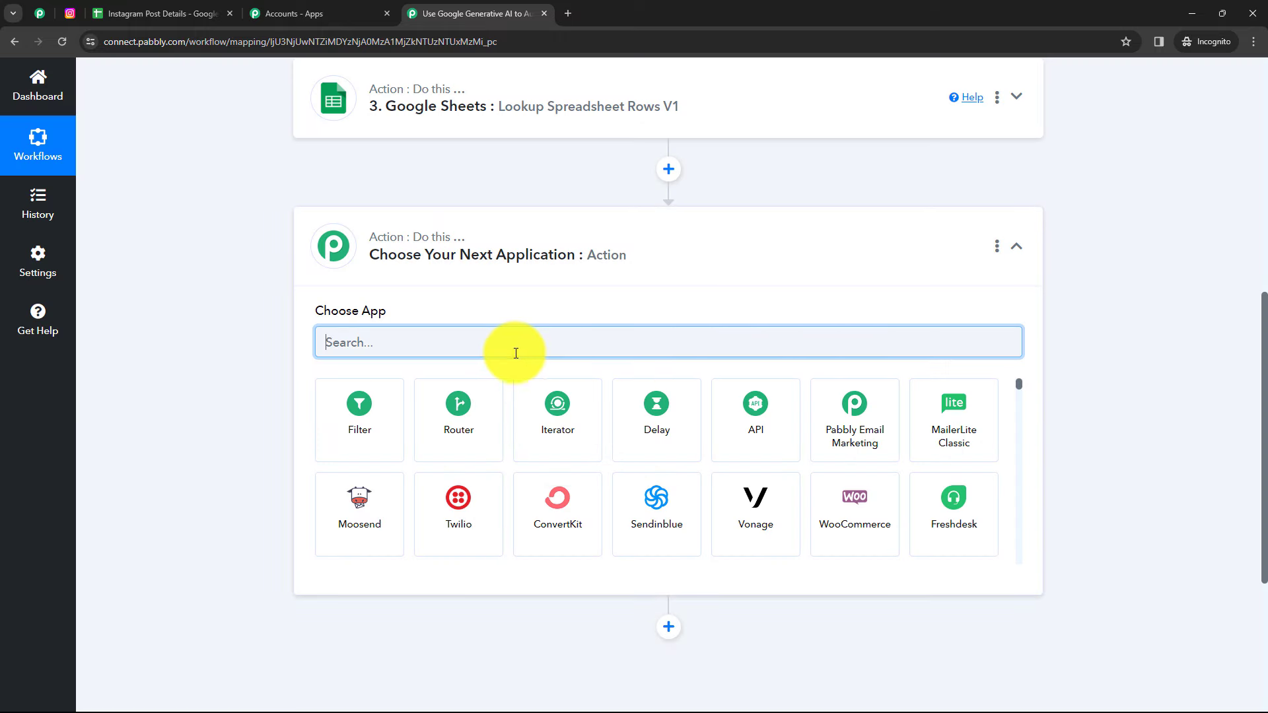
text(Go)
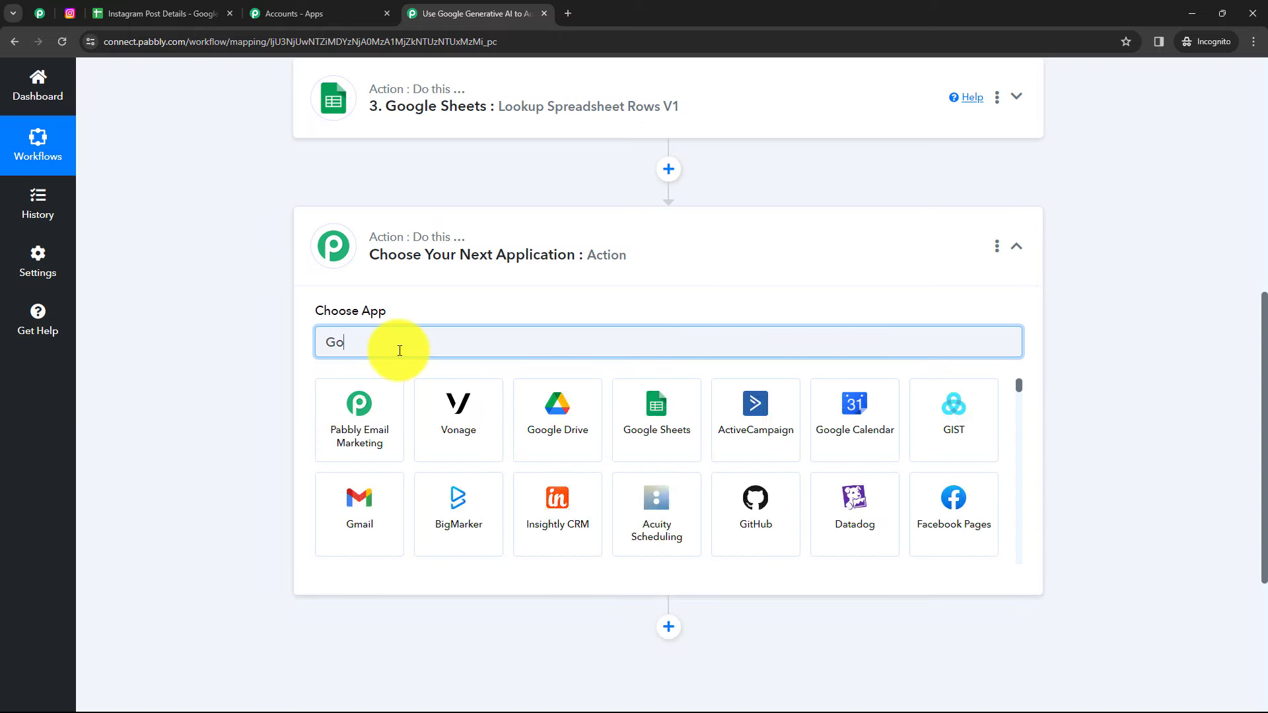
text(ogle Generative)
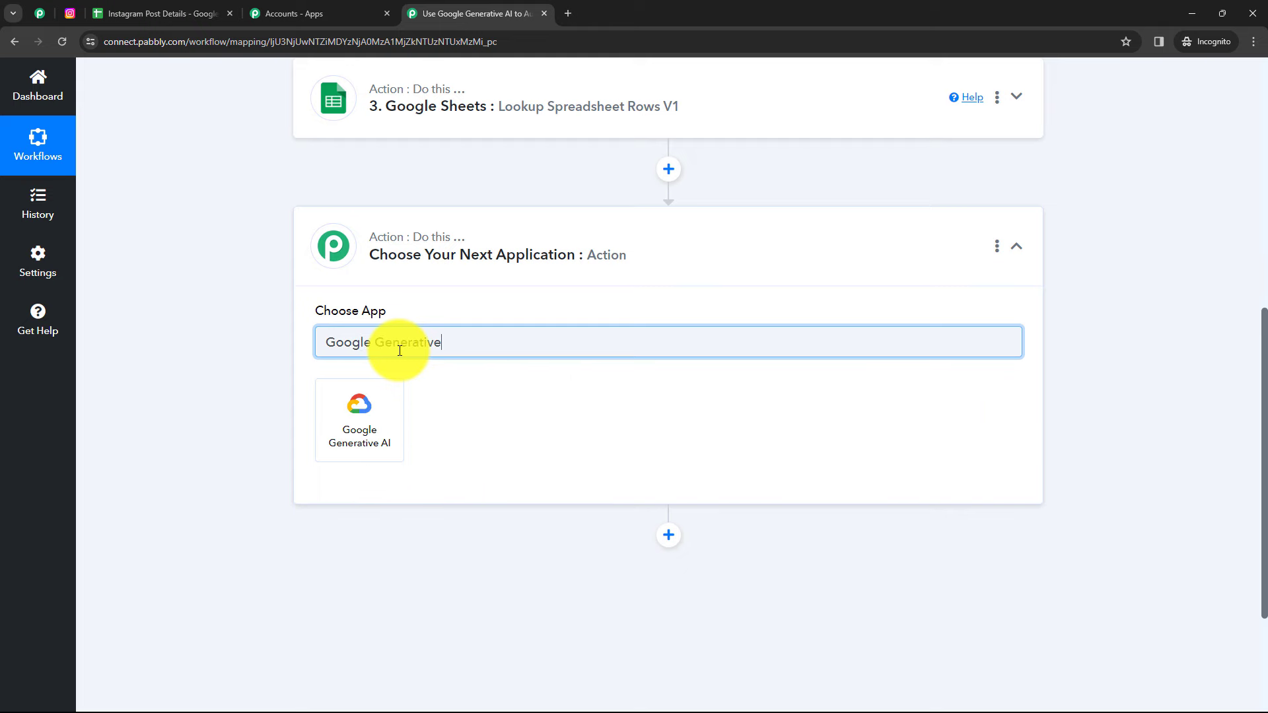
click(388, 408)
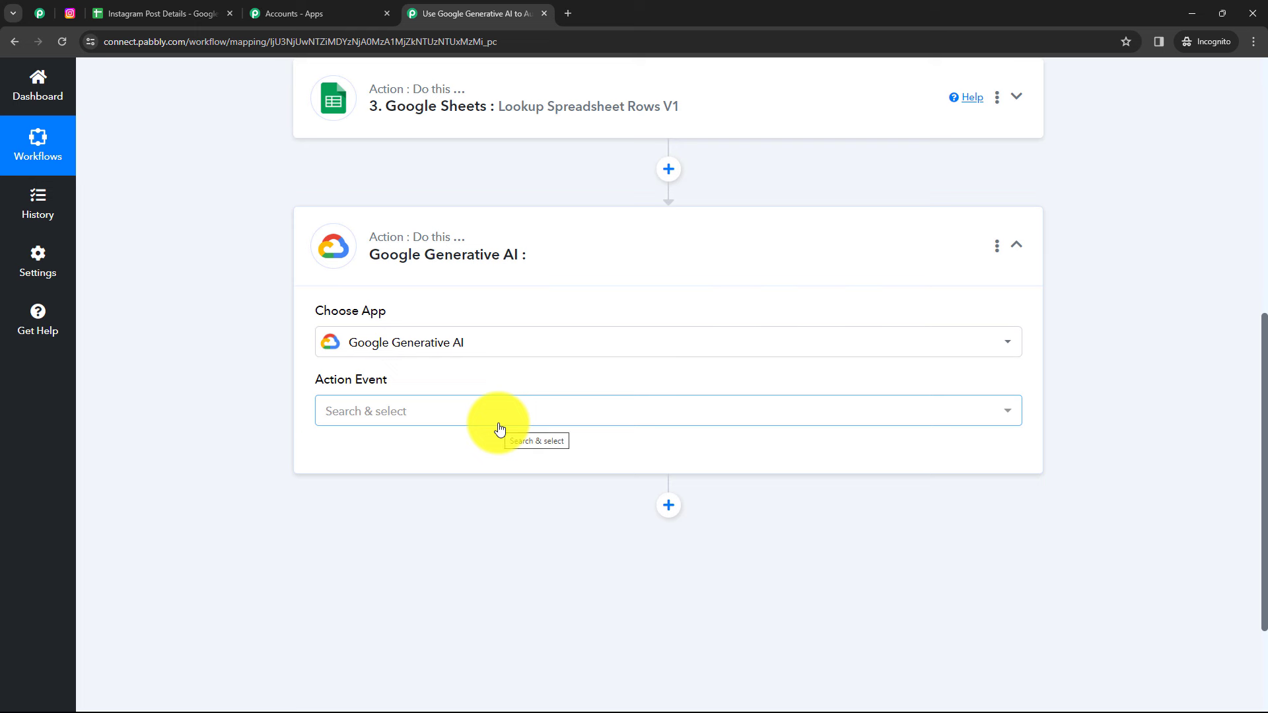
- Choose Generate Content as the Google Generative AI action event and open the account connection settings
click(382, 422)
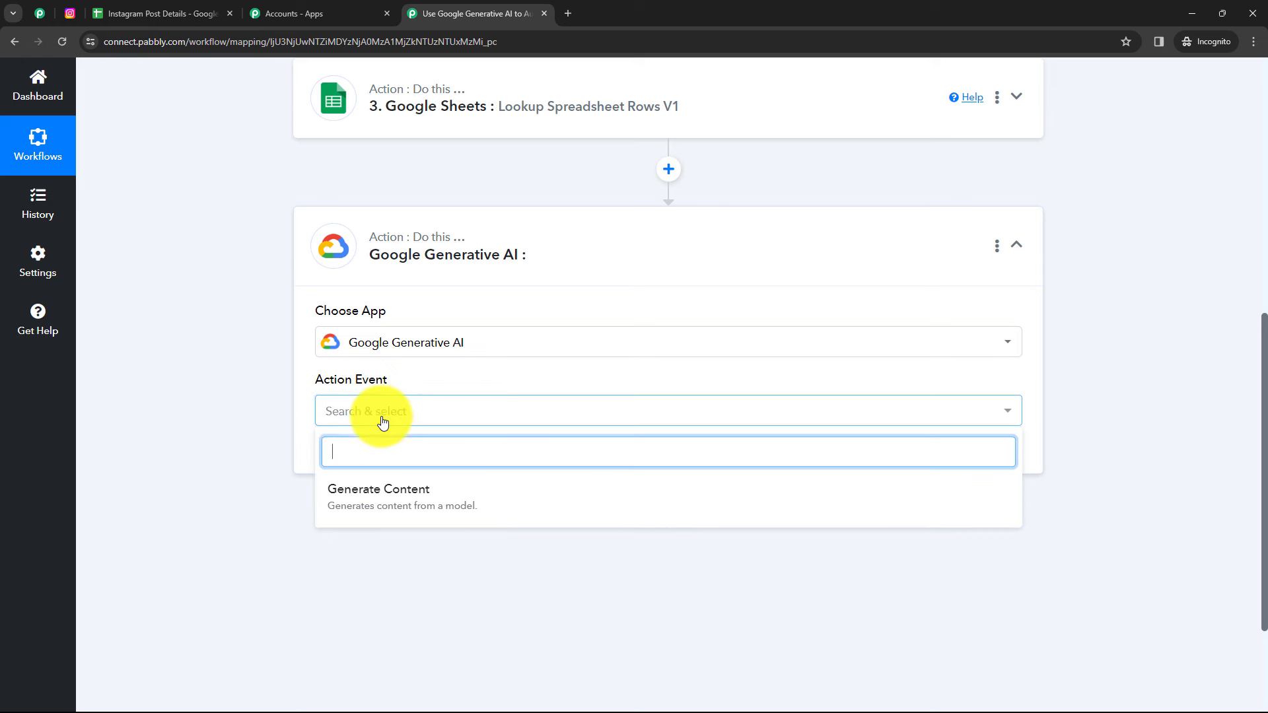
click(381, 515)
click(378, 463)
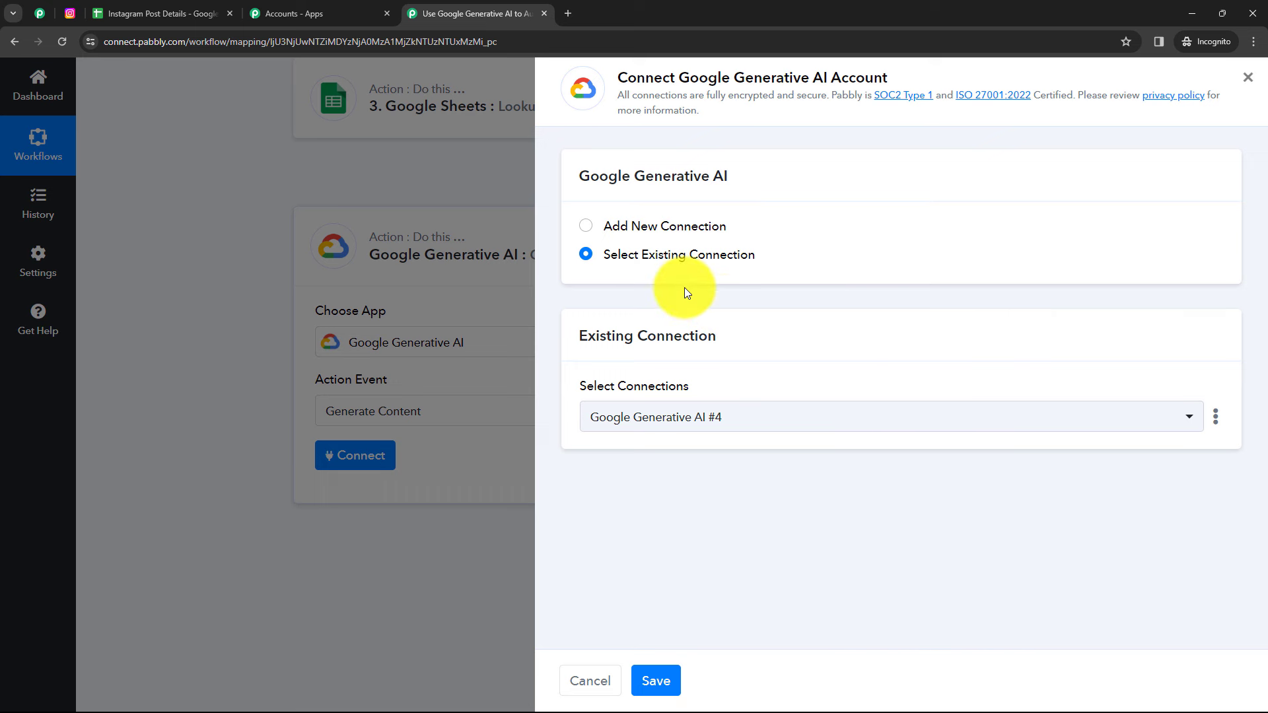
click(590, 231)
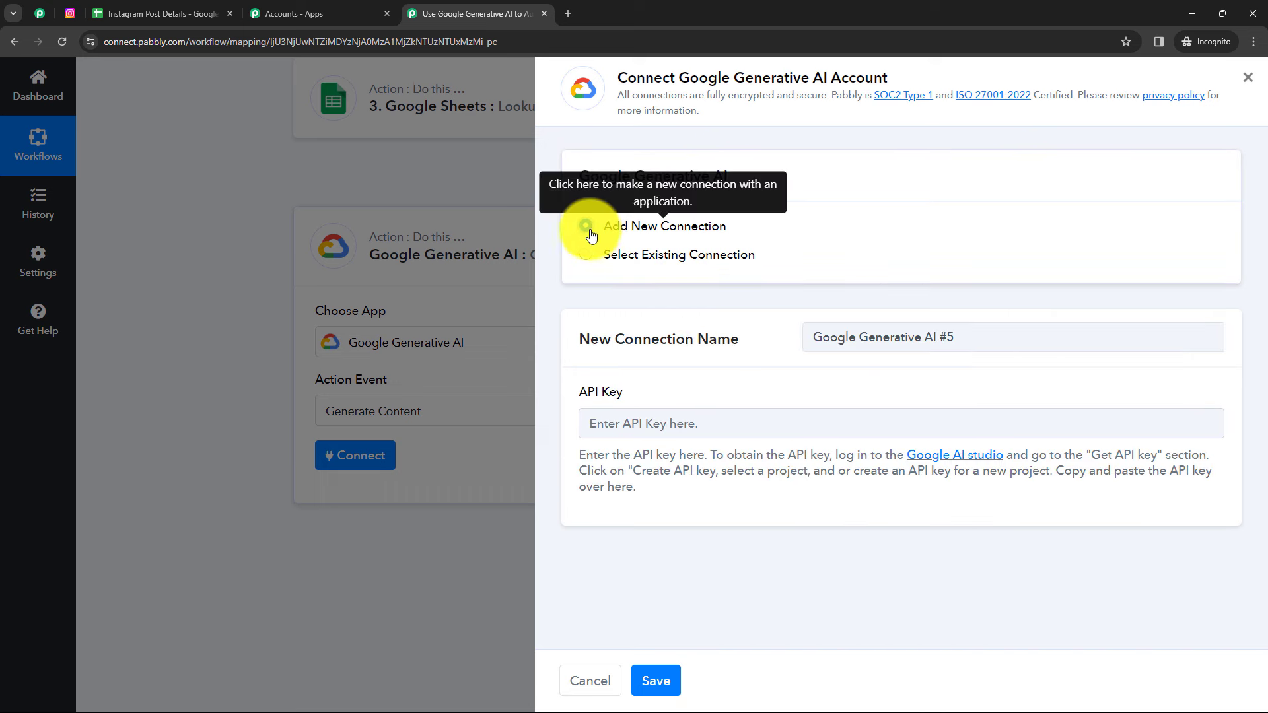
click(586, 257)
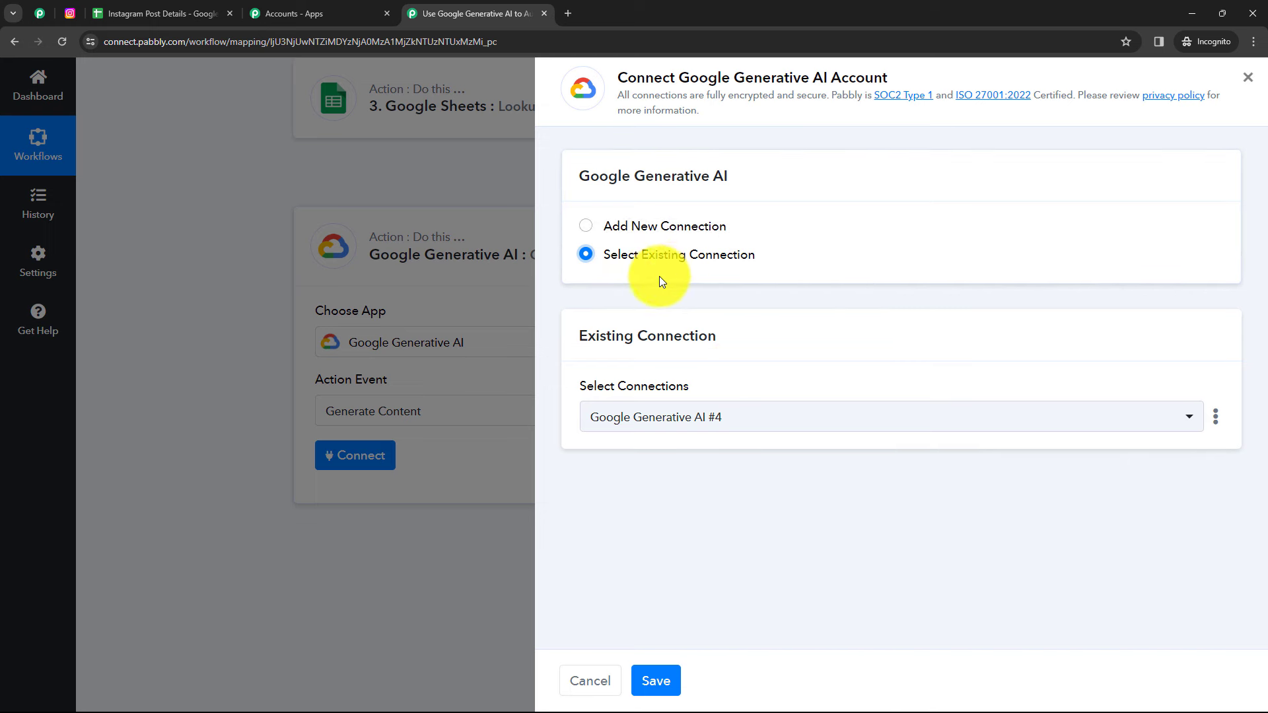
click(702, 417)
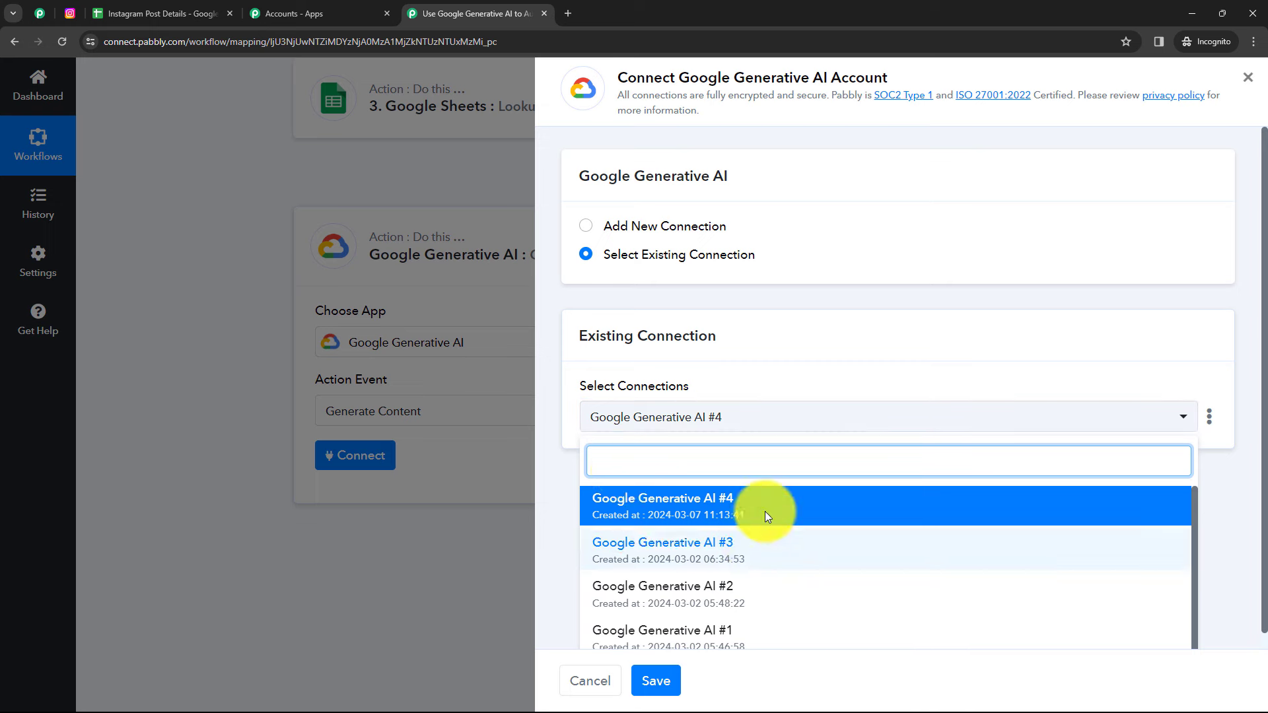
click(548, 526)
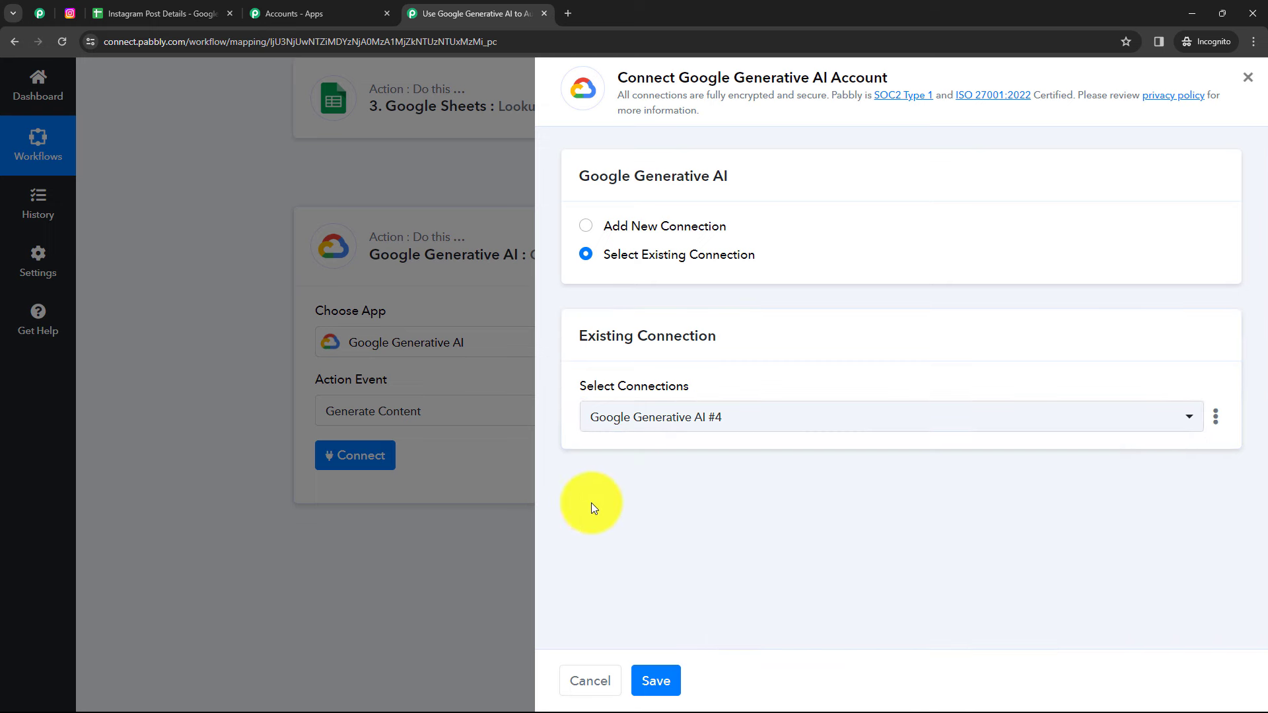
- Choose to add a new Google Generative AI connection that requires an API key
click(586, 226)
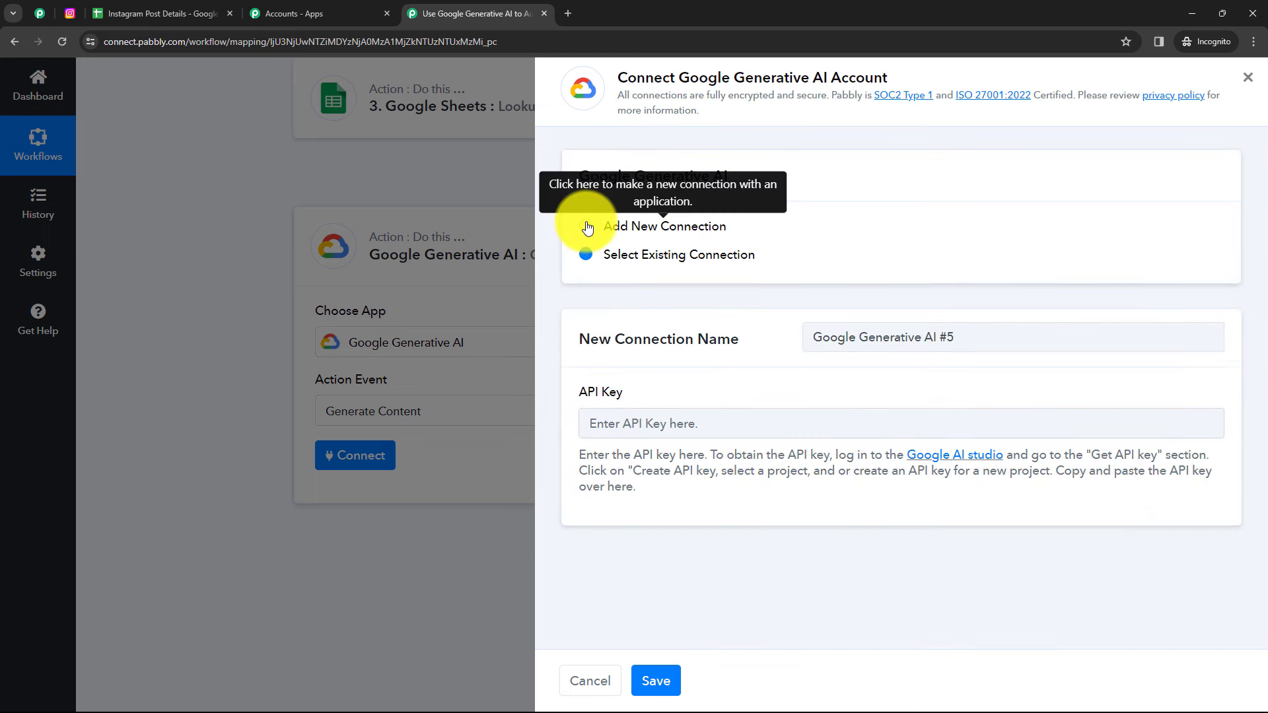
click(681, 430)
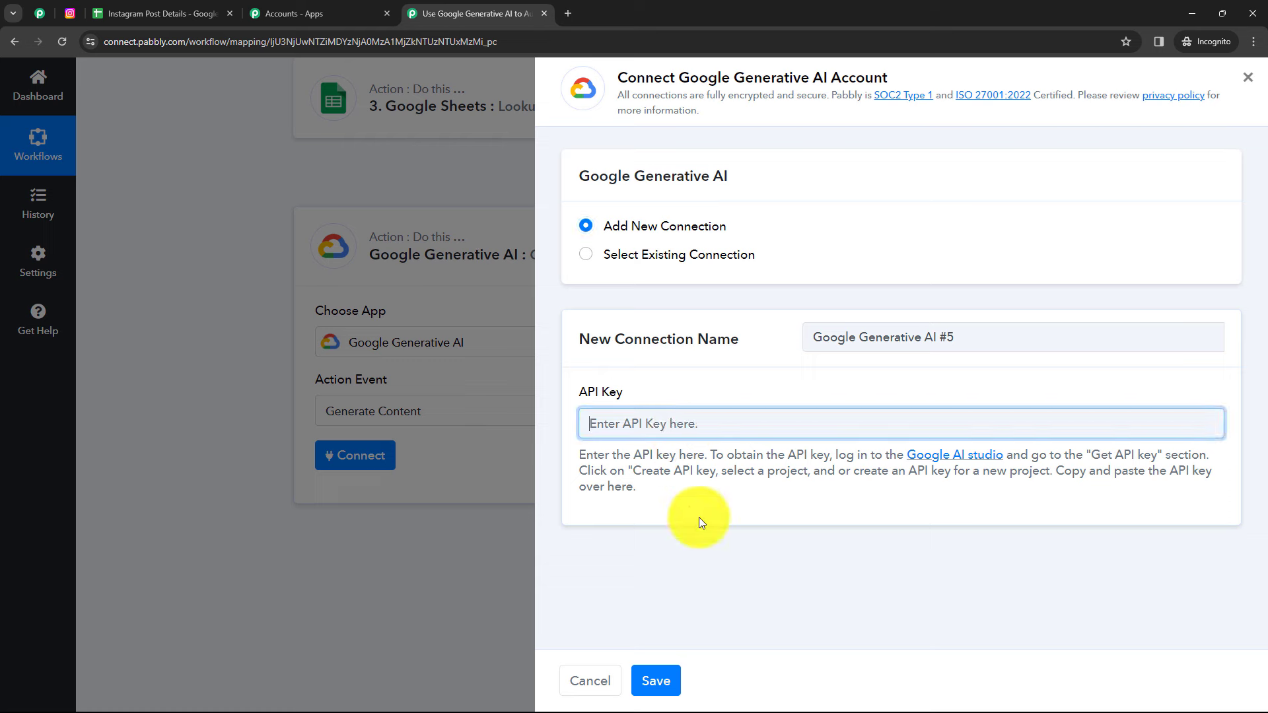
click(657, 502)
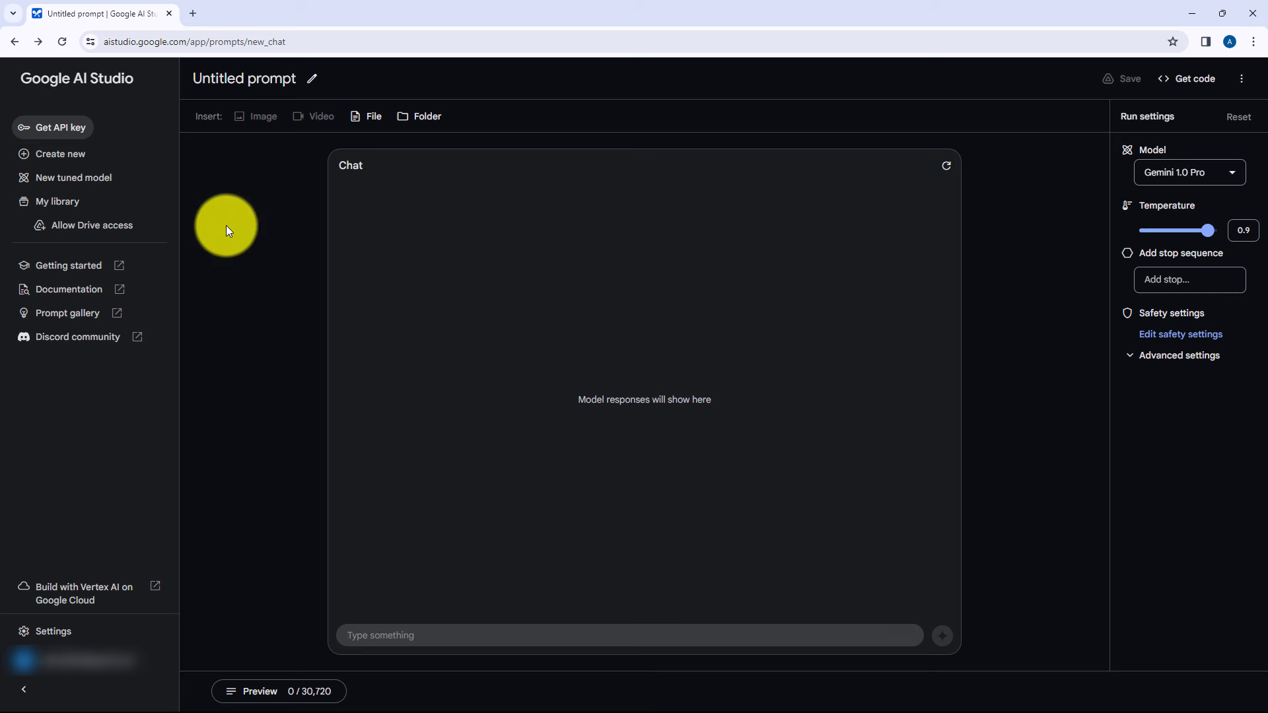
- In Google AI Studio, create an API key in the existing Pabbly Testing project and copy it
click(64, 129)
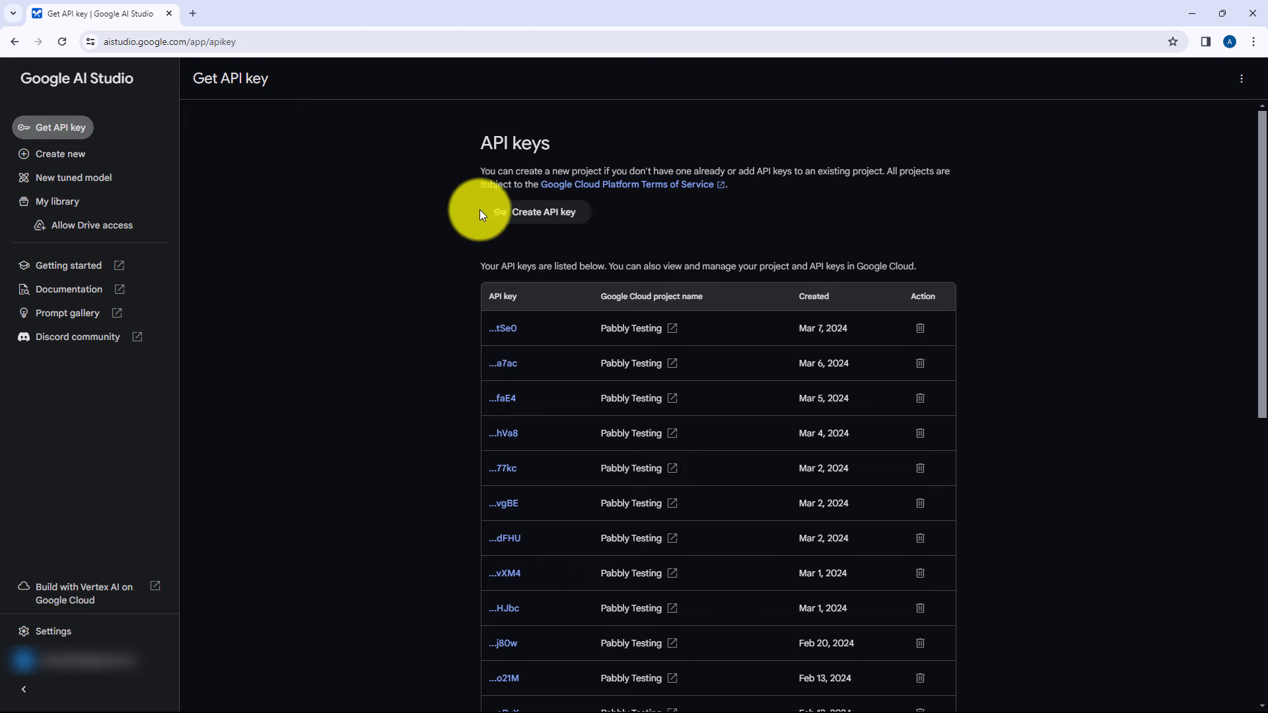
click(529, 215)
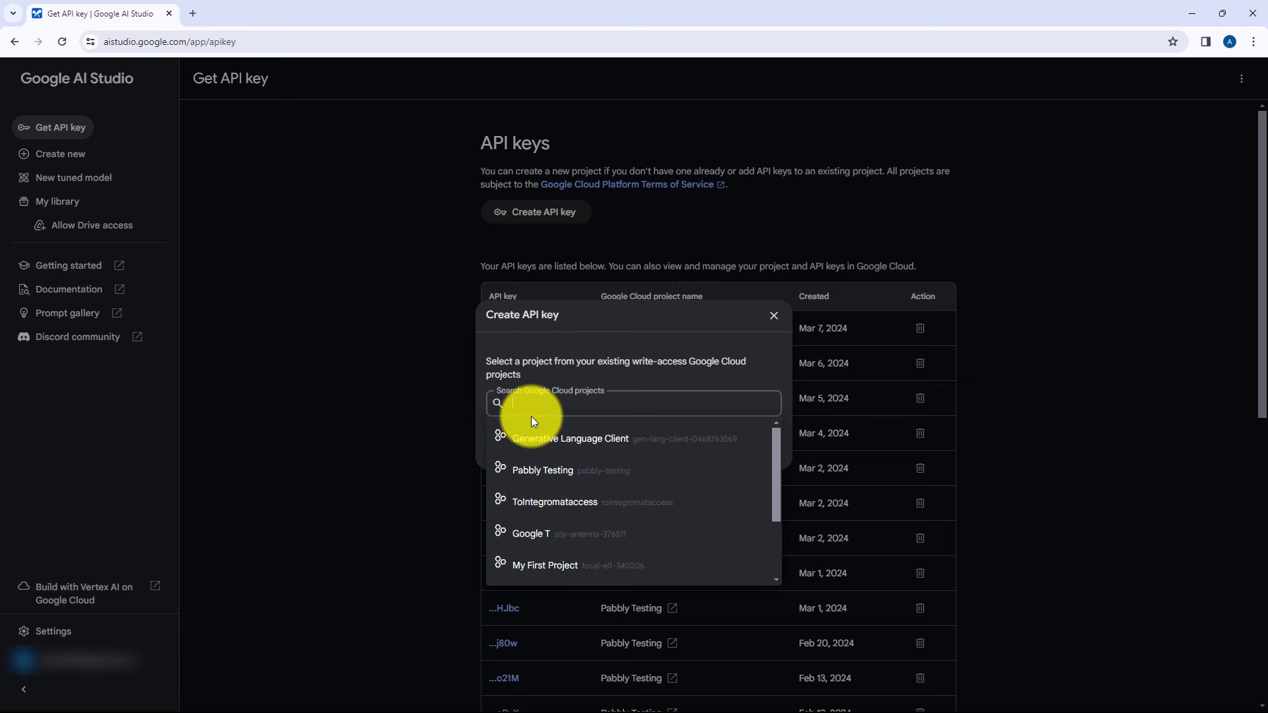
click(538, 469)
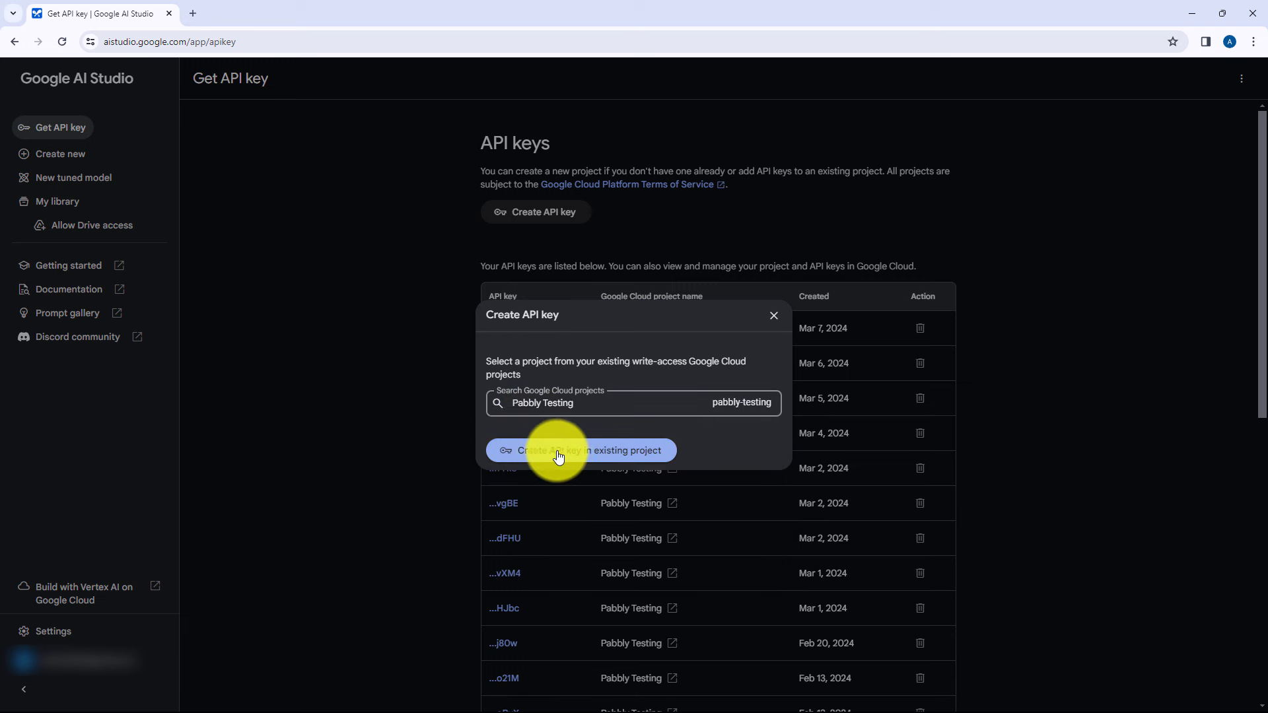
click(563, 455)
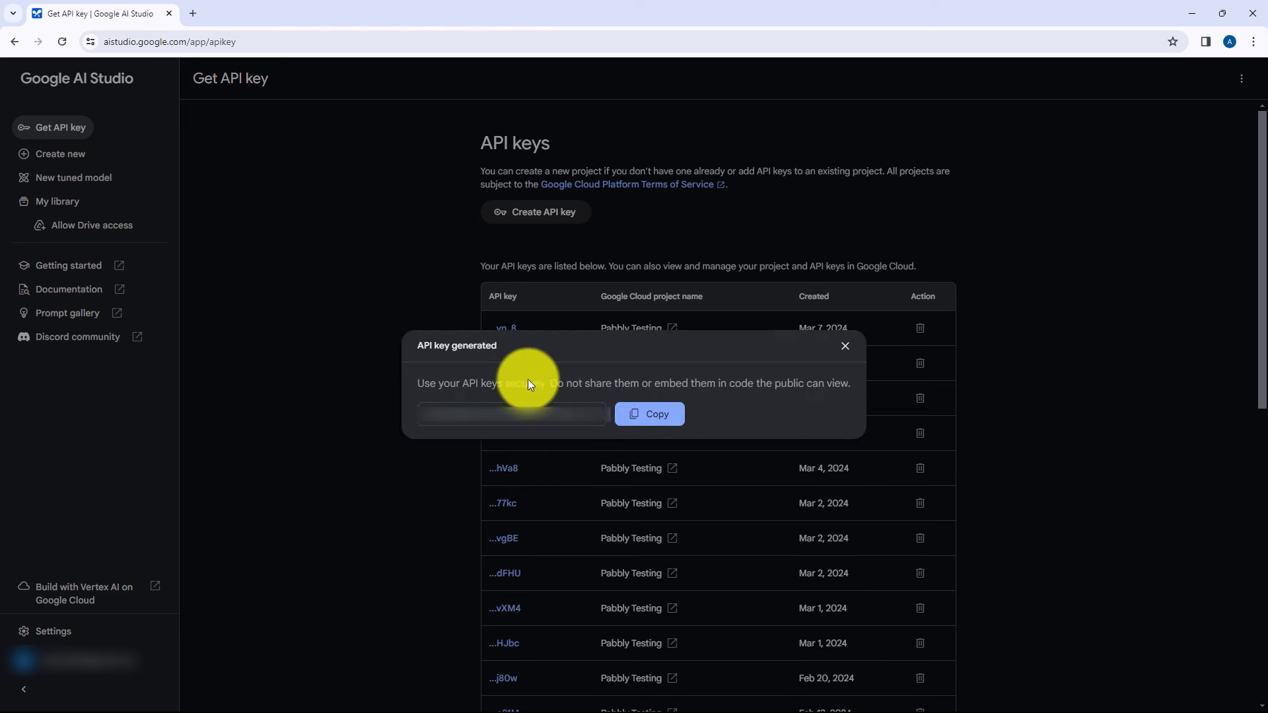
click(641, 422)
- Back in Pabbly Connect, paste the copied API key into the new connection's API Key field and save the connection
key(alt+Tab)
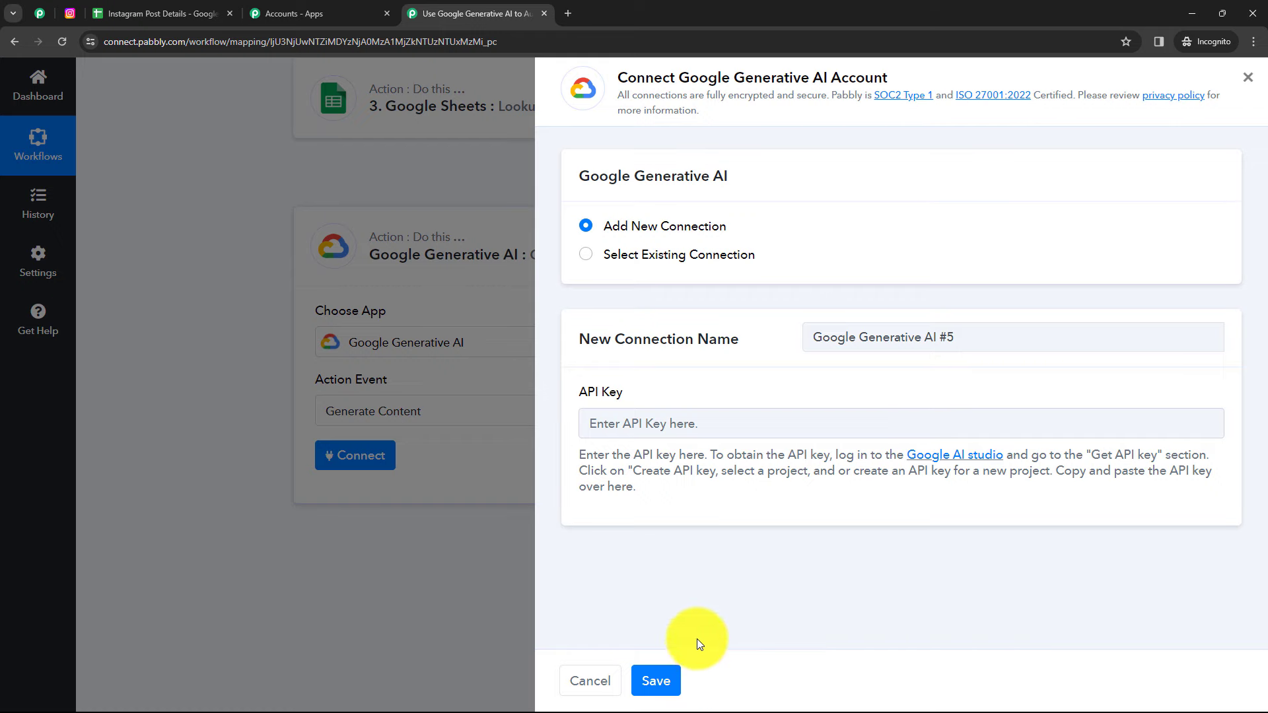
click(649, 430)
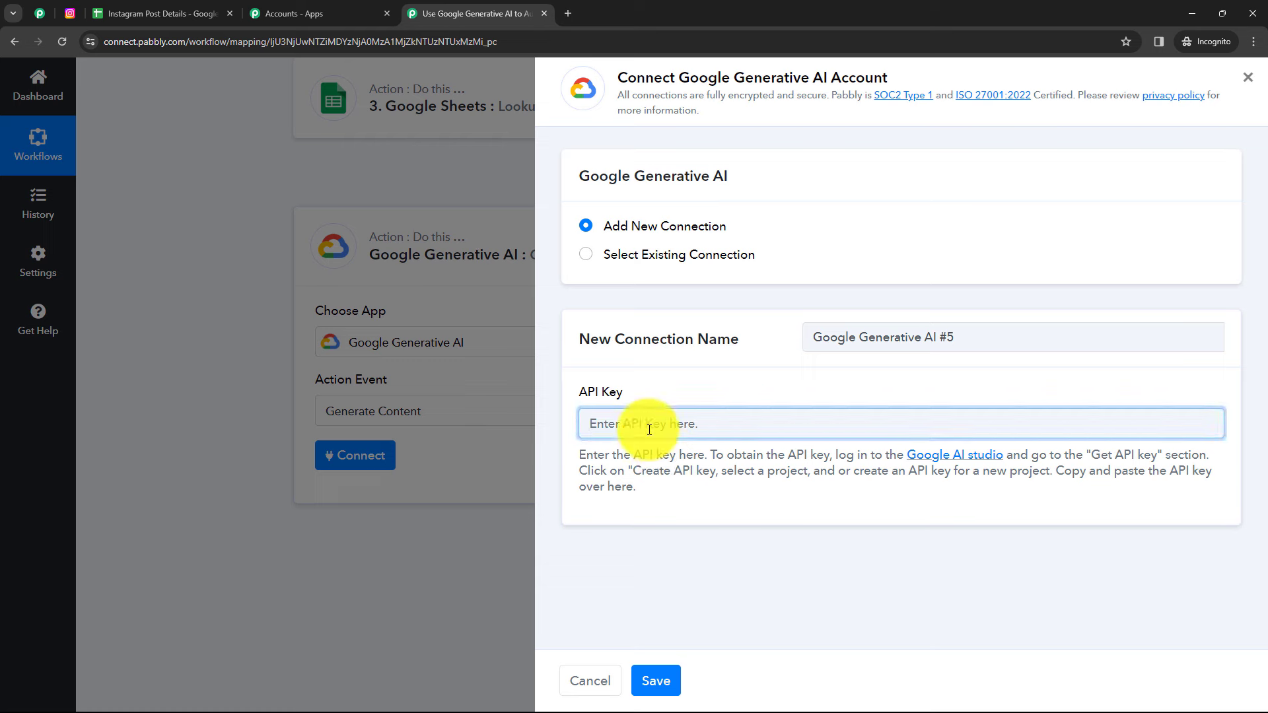
key(ctrl+v)
click(754, 513)
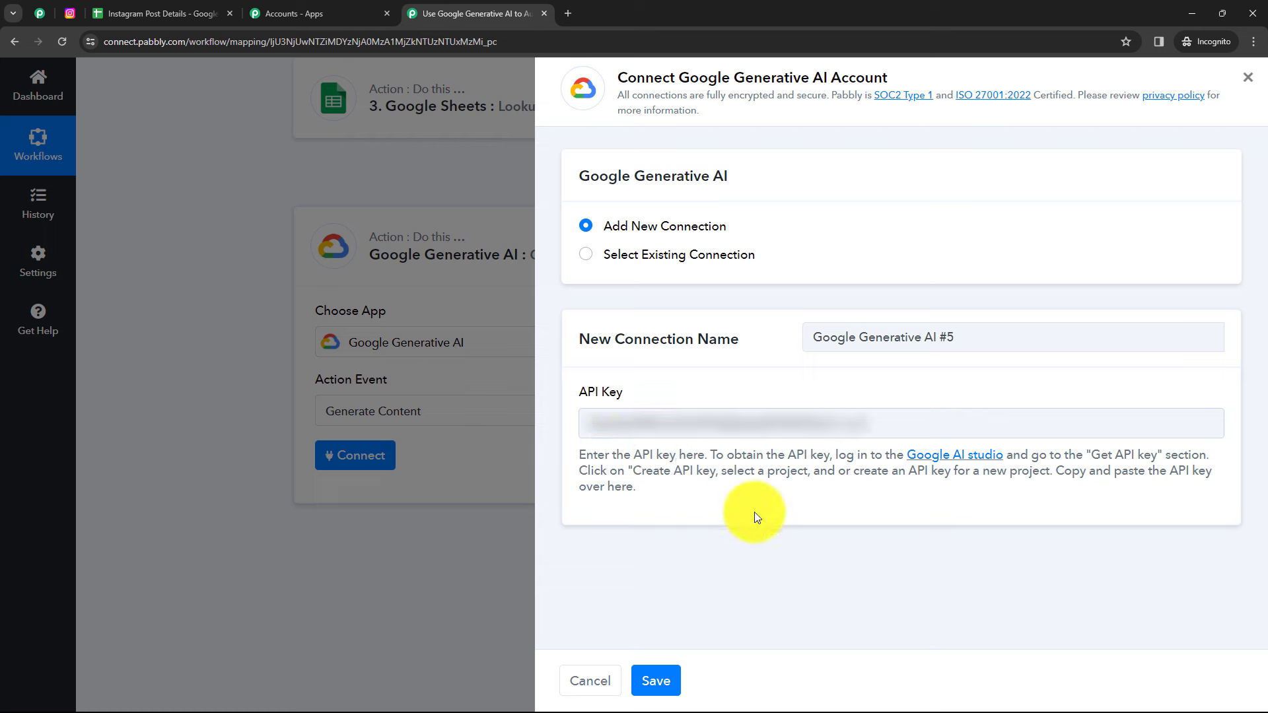
click(656, 680)
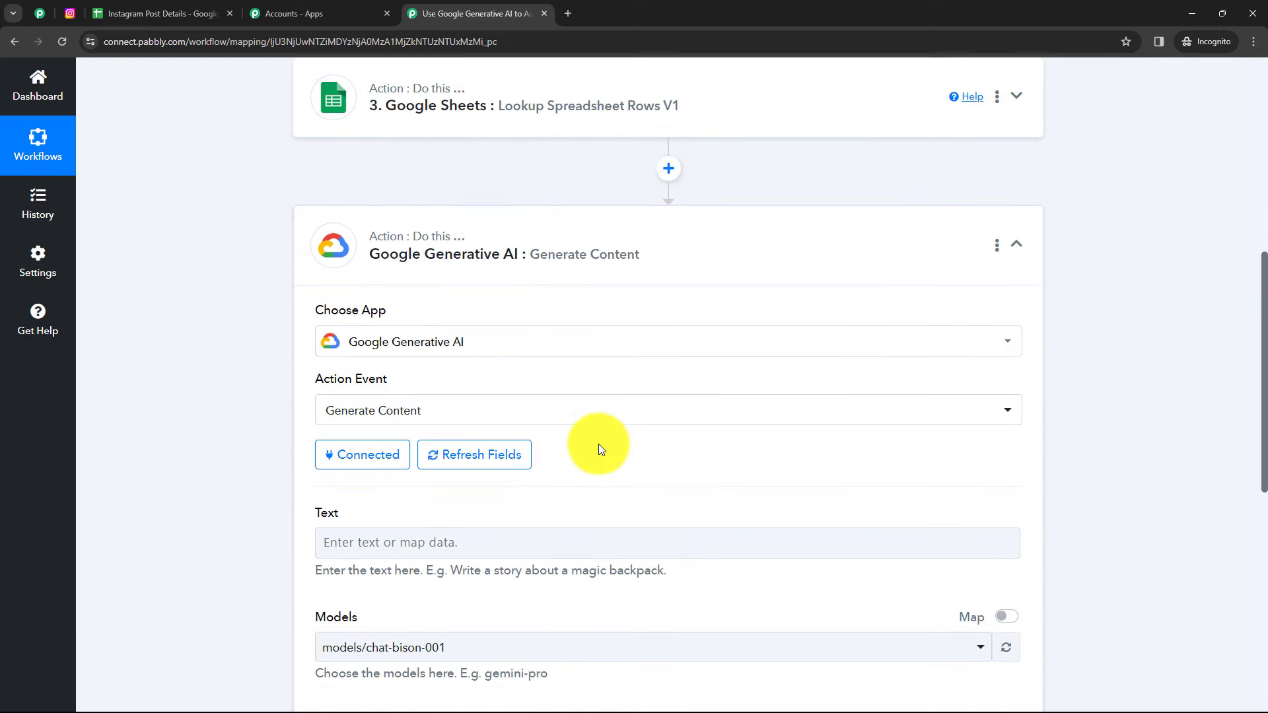
- Set the prompt text to "Write a short caption for -" followed by the Post Title value mapped from the Google Sheets lookup
scroll(598, 444, down, 4)
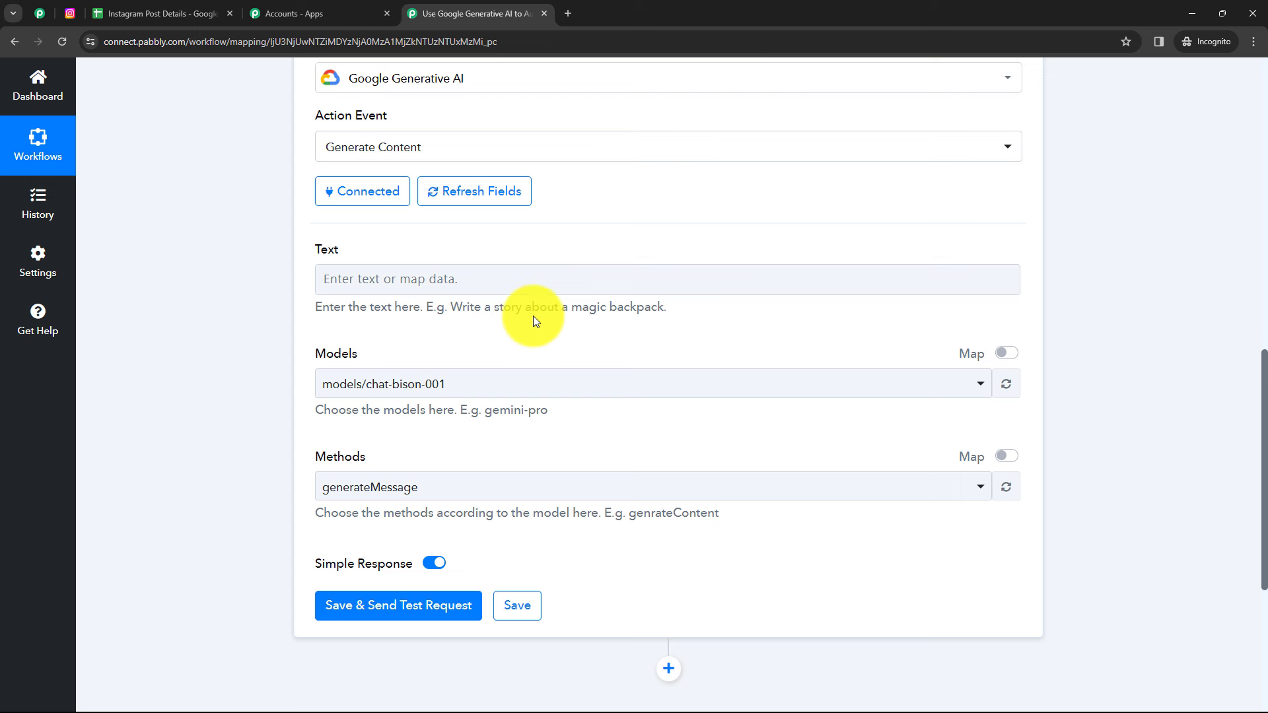
click(386, 282)
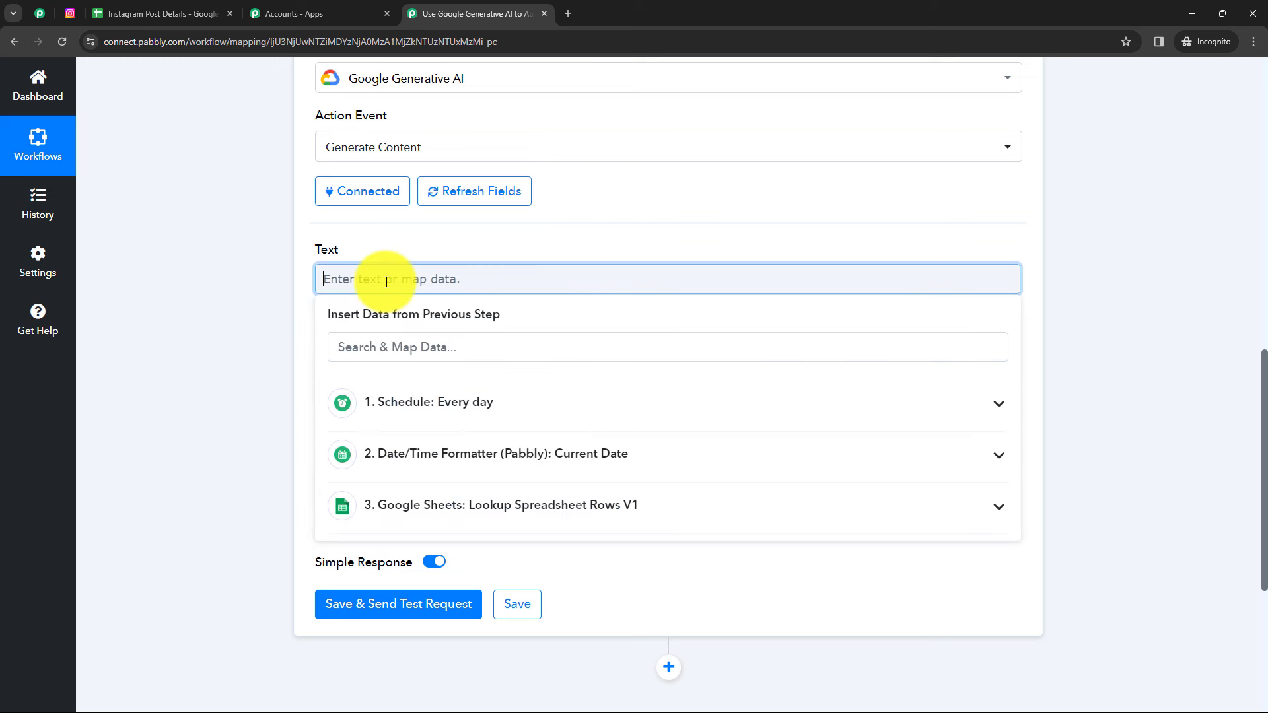
text(Write a short caption for -)
click(471, 513)
scroll(528, 615, down, 1)
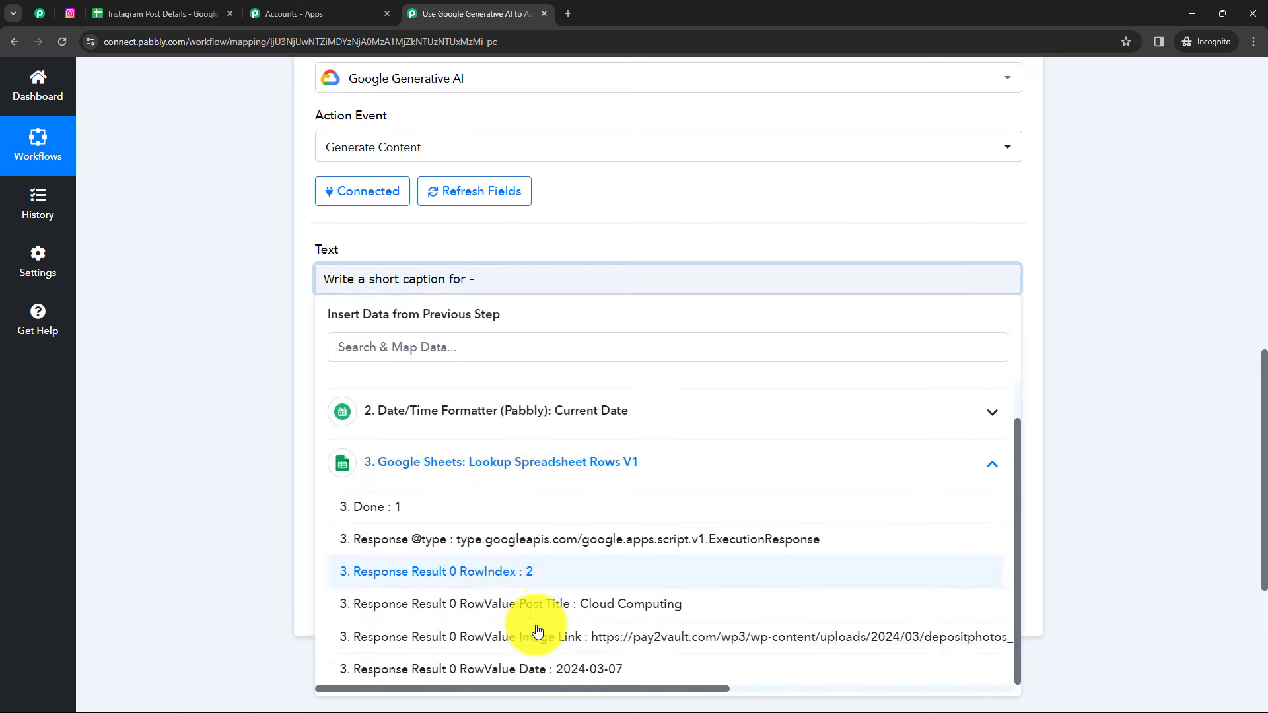
click(586, 616)
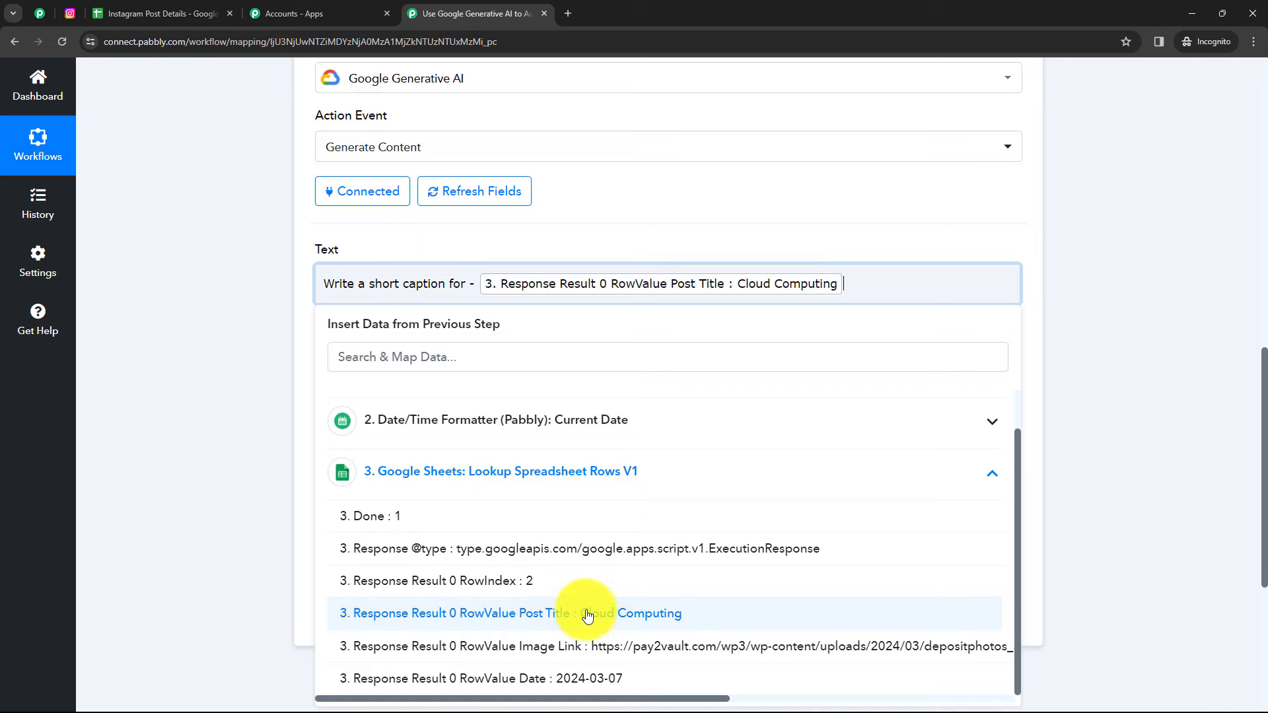
click(214, 346)
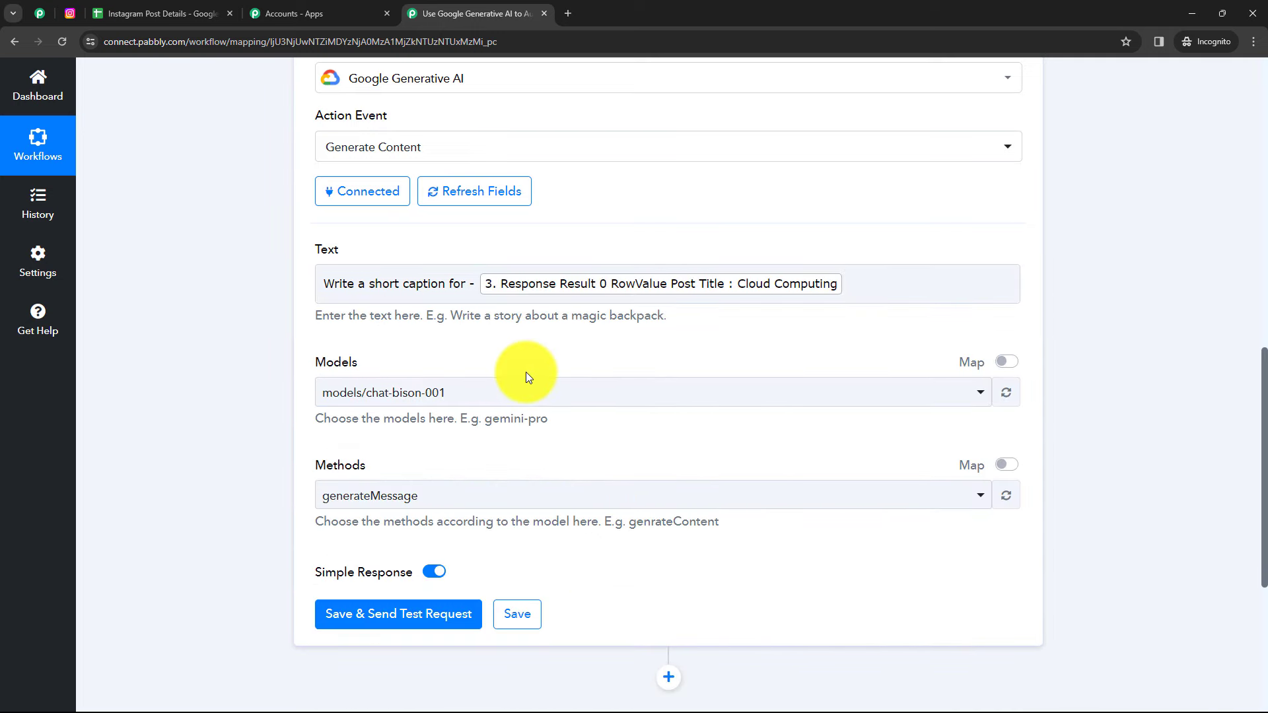
click(334, 288)
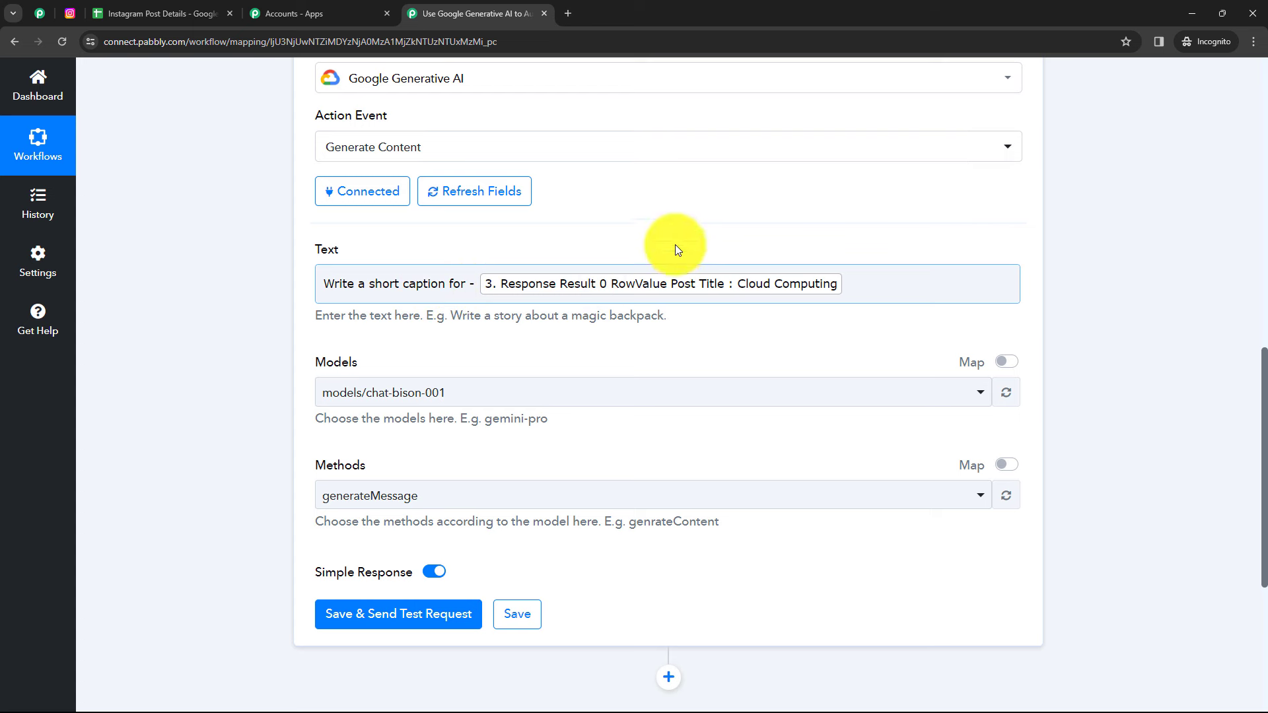
click(741, 308)
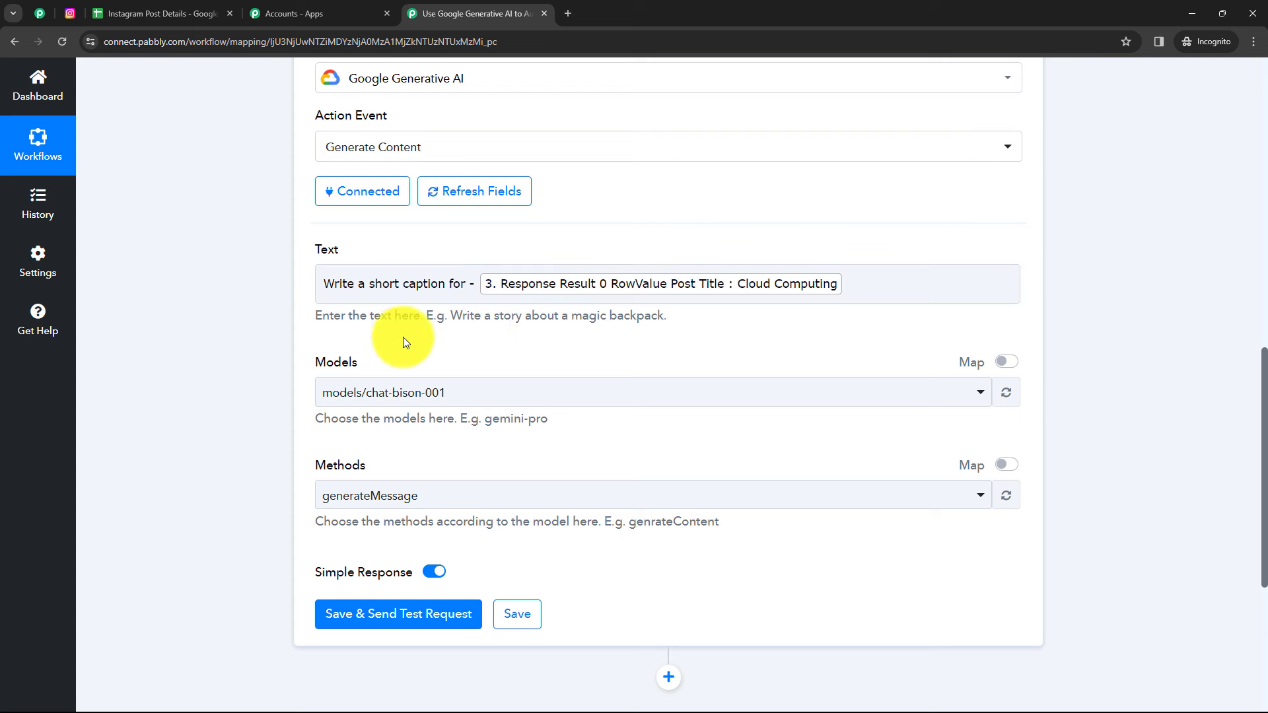
- Set the model to models/gemini-pro and the method to generateContent
scroll(405, 342, down, 1)
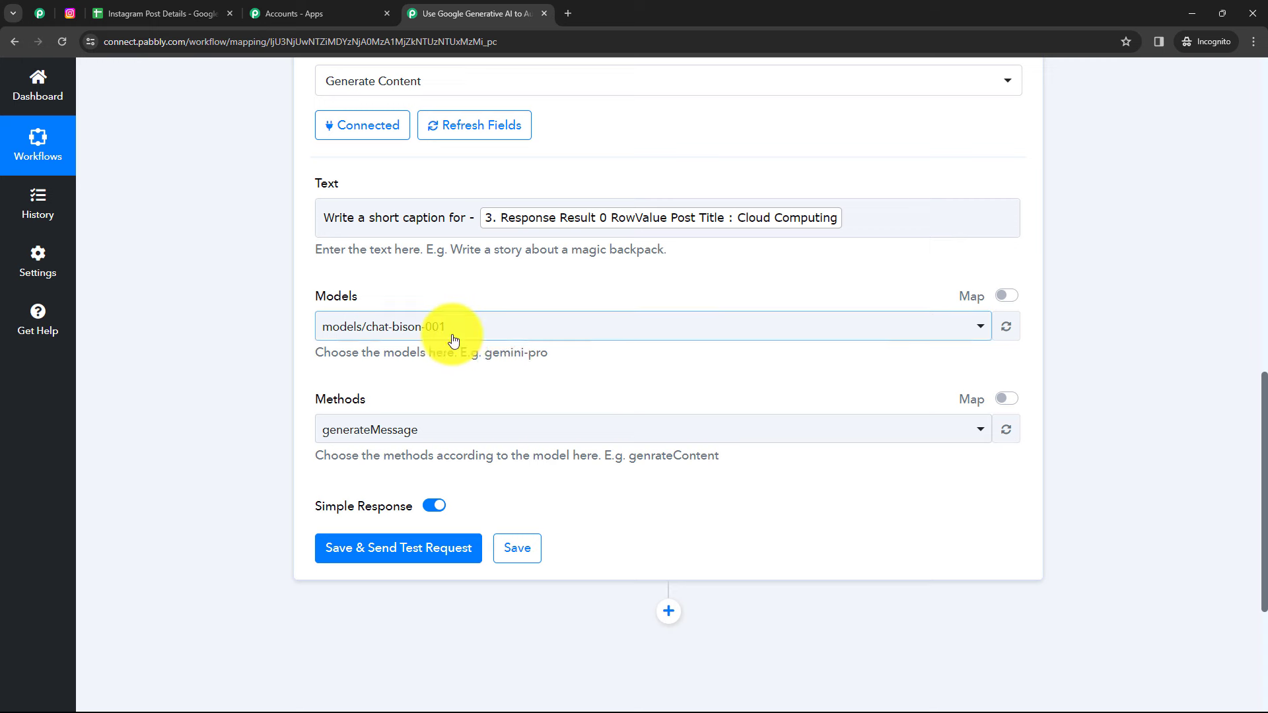
click(453, 340)
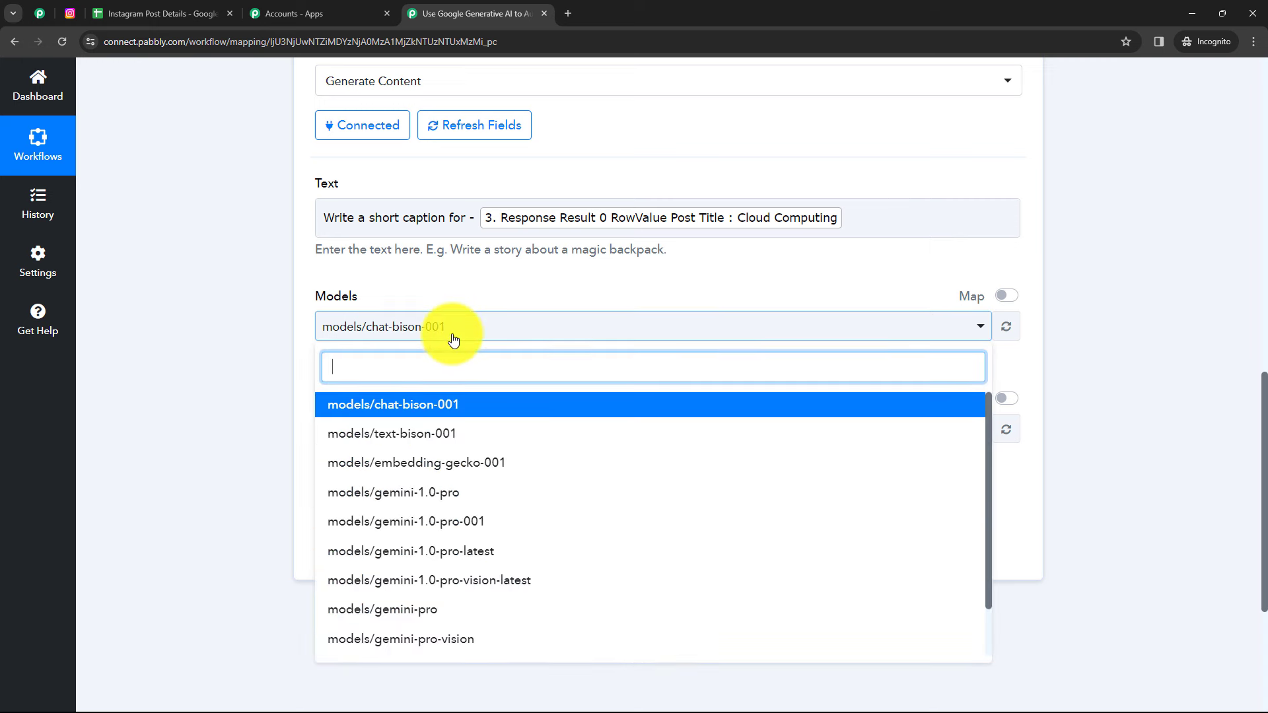
click(436, 610)
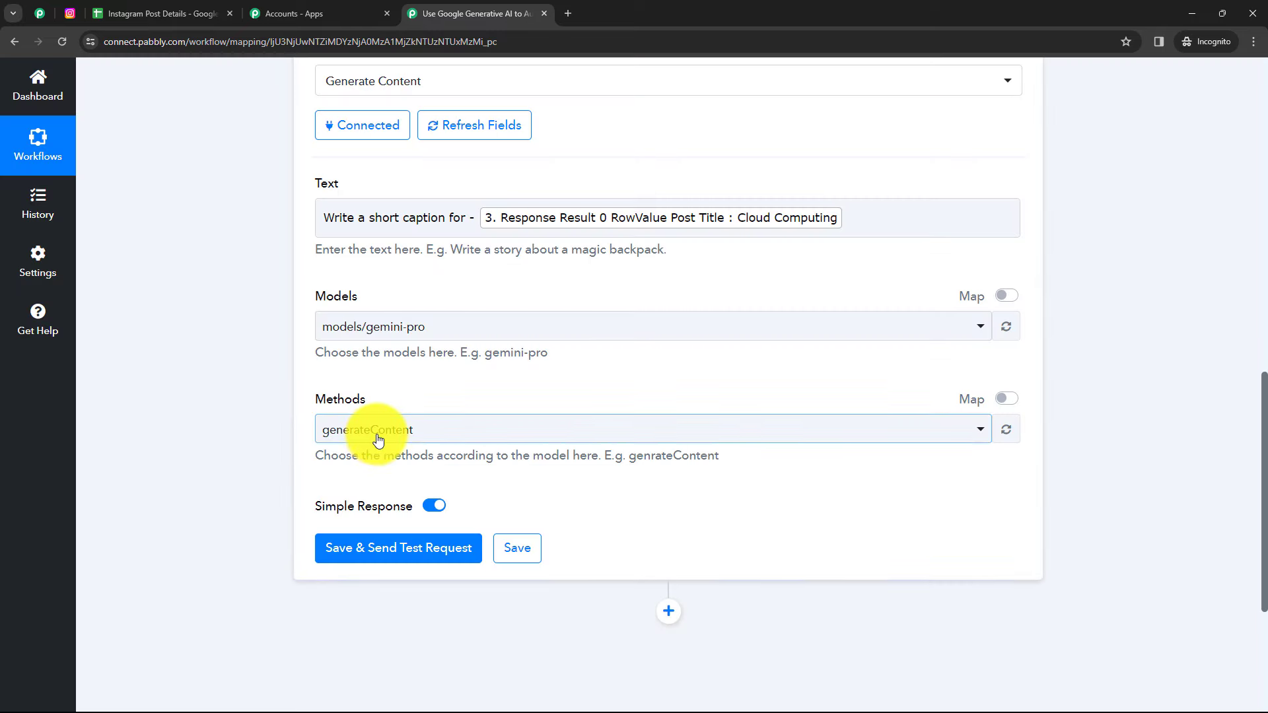
click(378, 439)
click(368, 508)
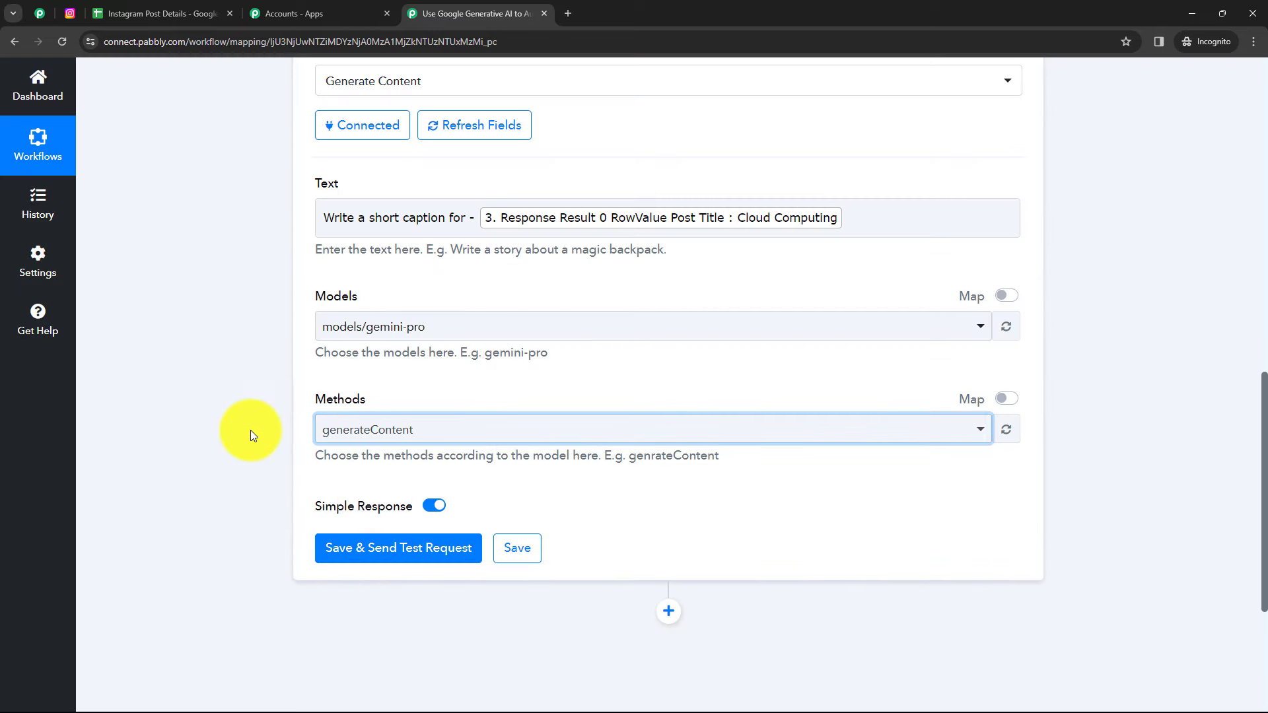
- Save the Generate Content action with a test request and enlarge the returned text value to read the full caption
click(371, 549)
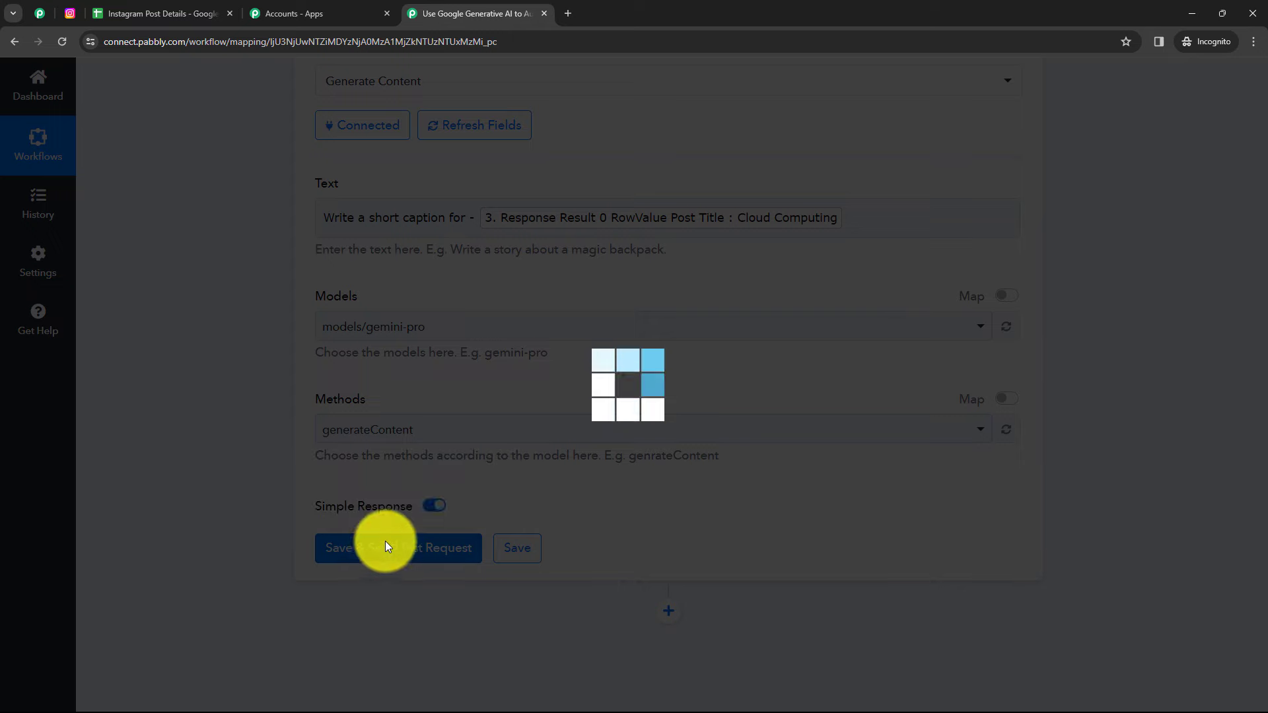
scroll(725, 453, down, 4)
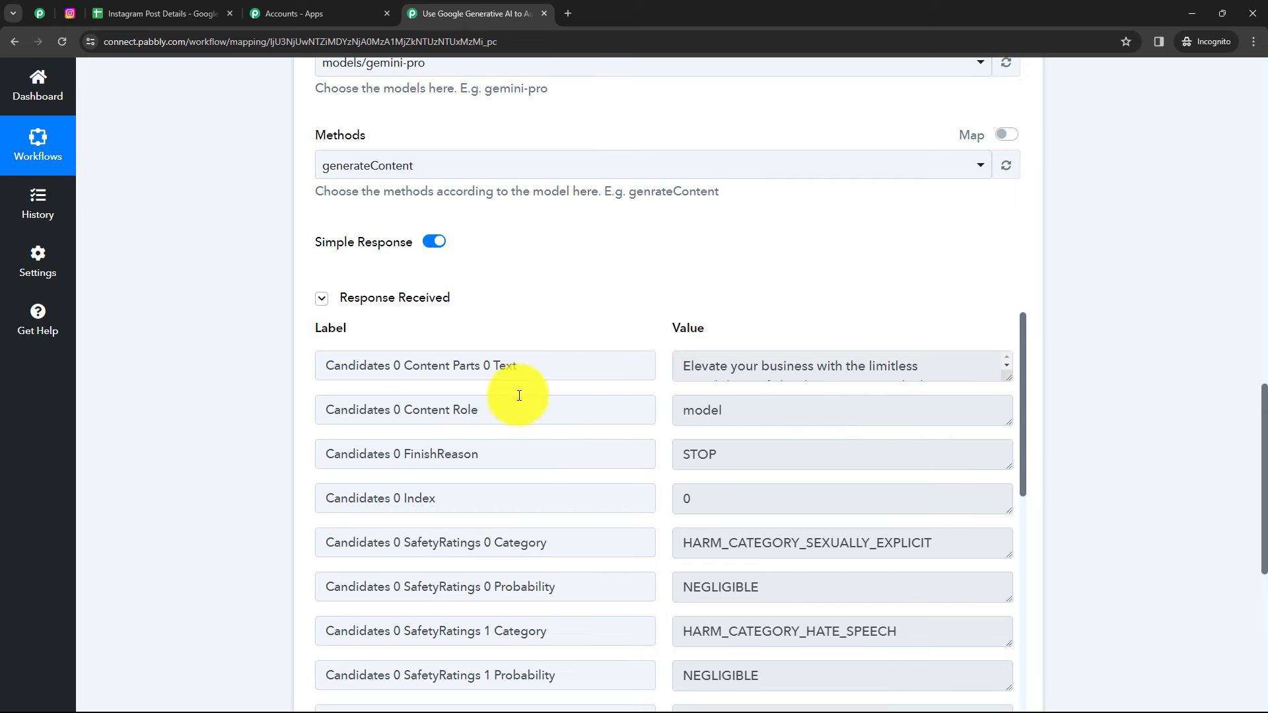
drag(1006, 378, 998, 469)
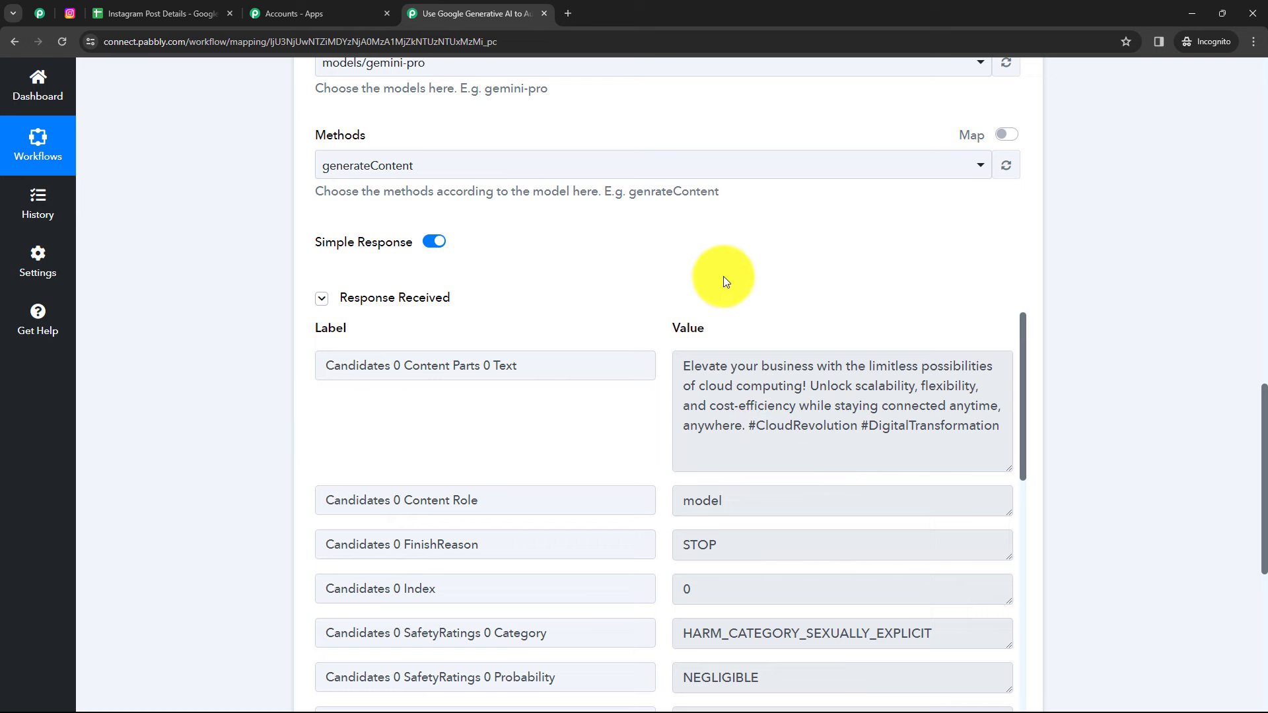
- Collapse the Google Generative AI Generate Content step and look over the workflow's steps
scroll(723, 276, up, 3)
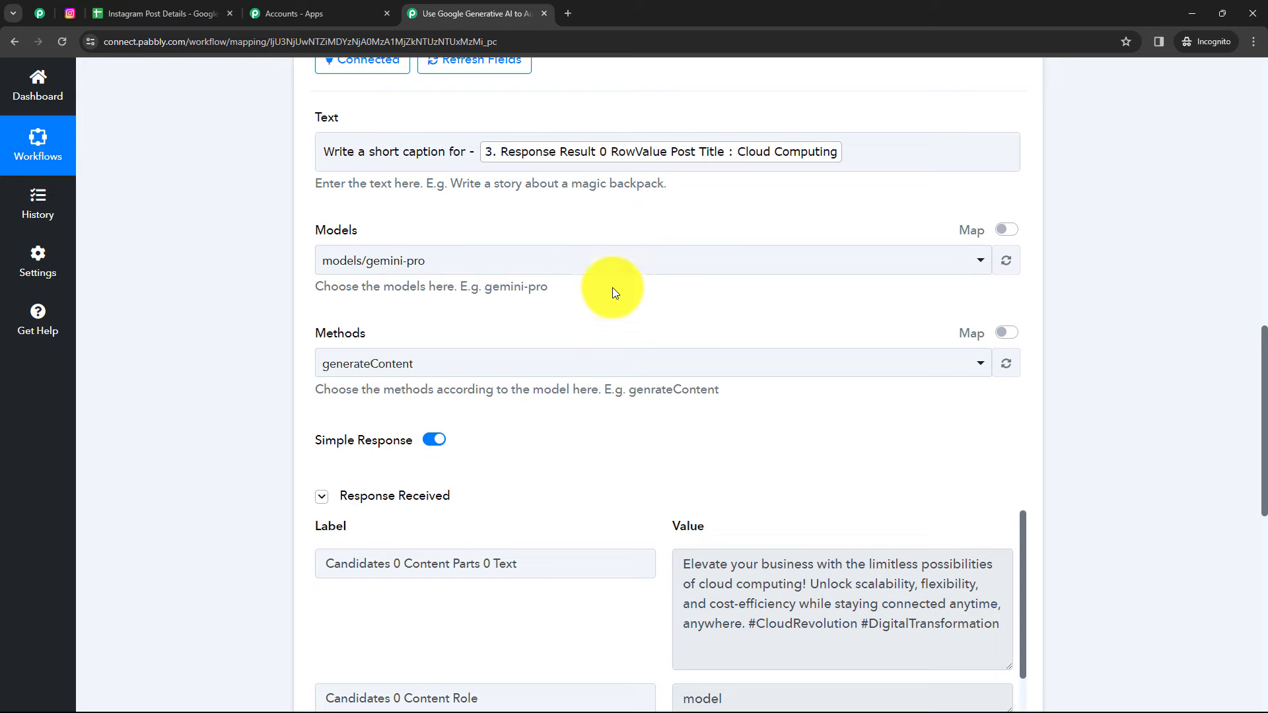
scroll(612, 288, up, 4)
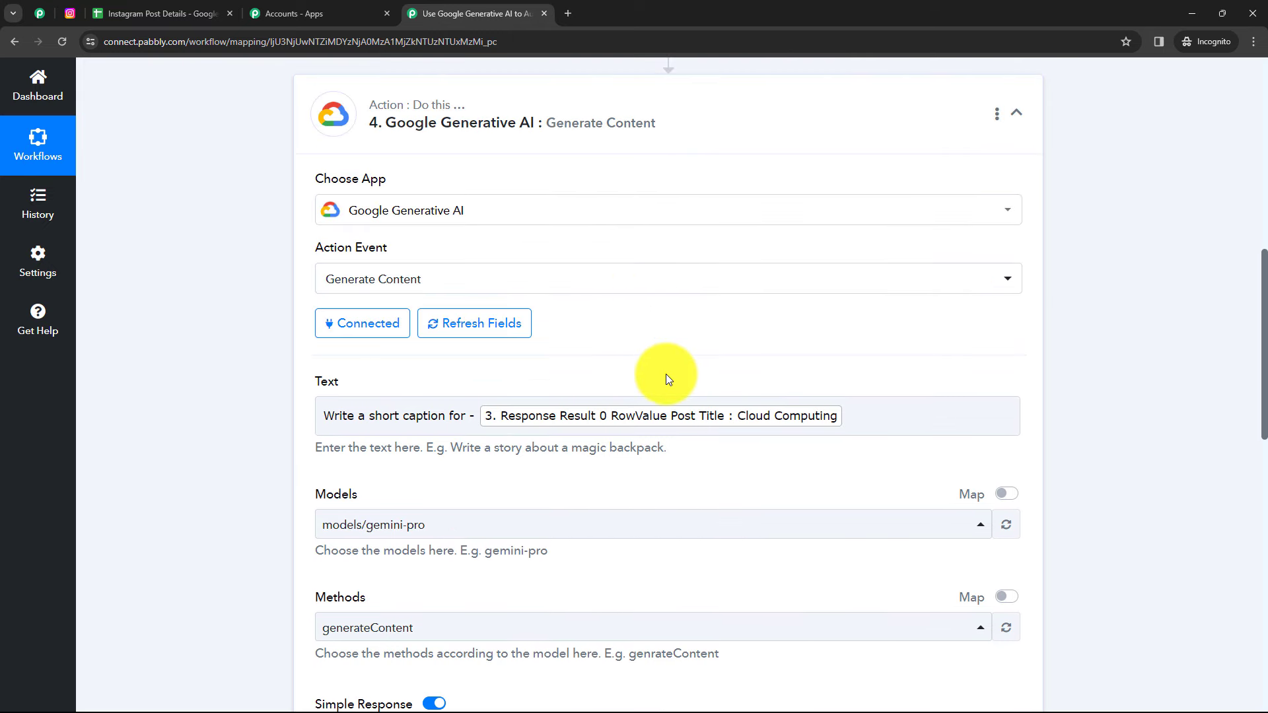
click(718, 131)
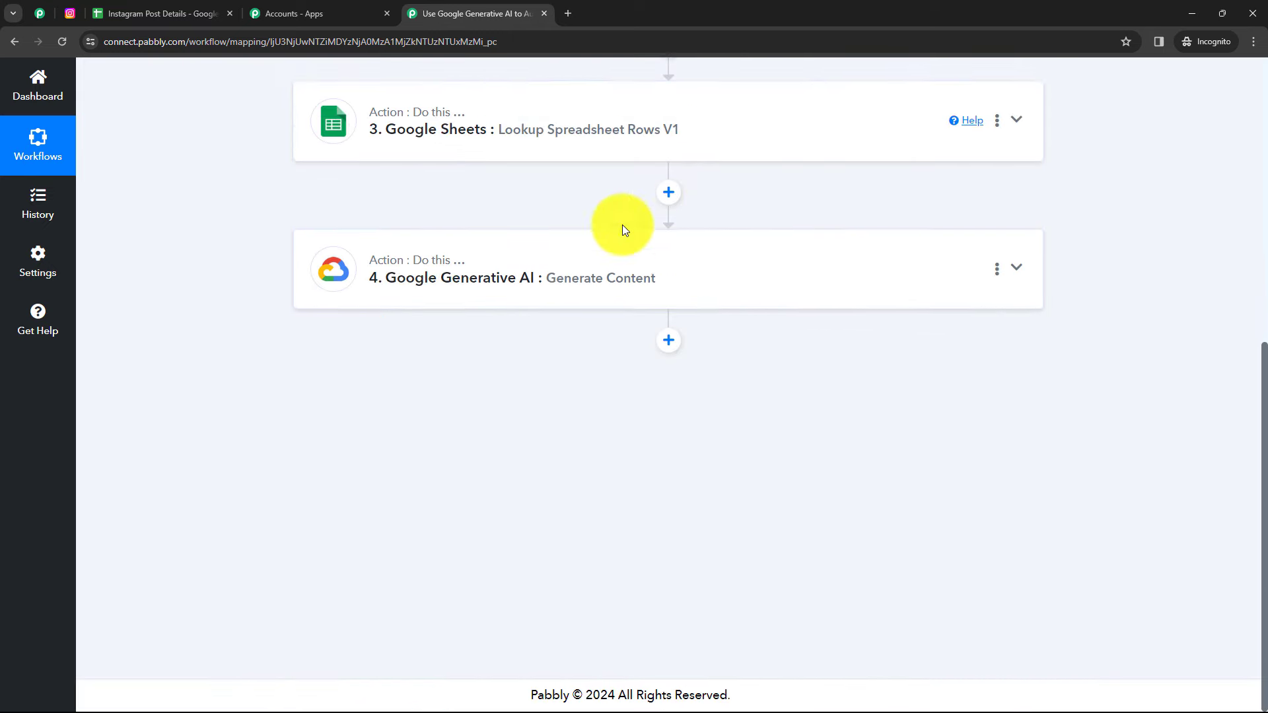
scroll(640, 266, up, 3)
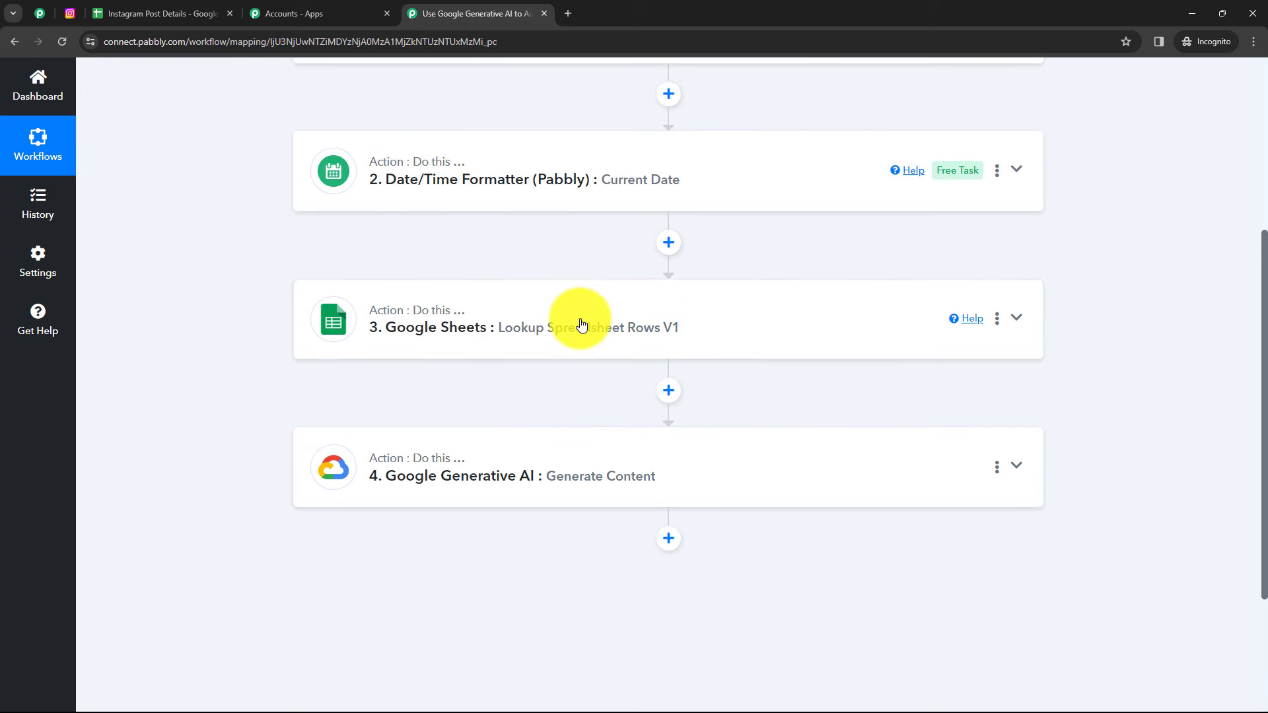
- Review the workflow's steps, check the existing posts on the Instagram profile, and return to the Pabbly Connect workflow
scroll(580, 323, up, 2)
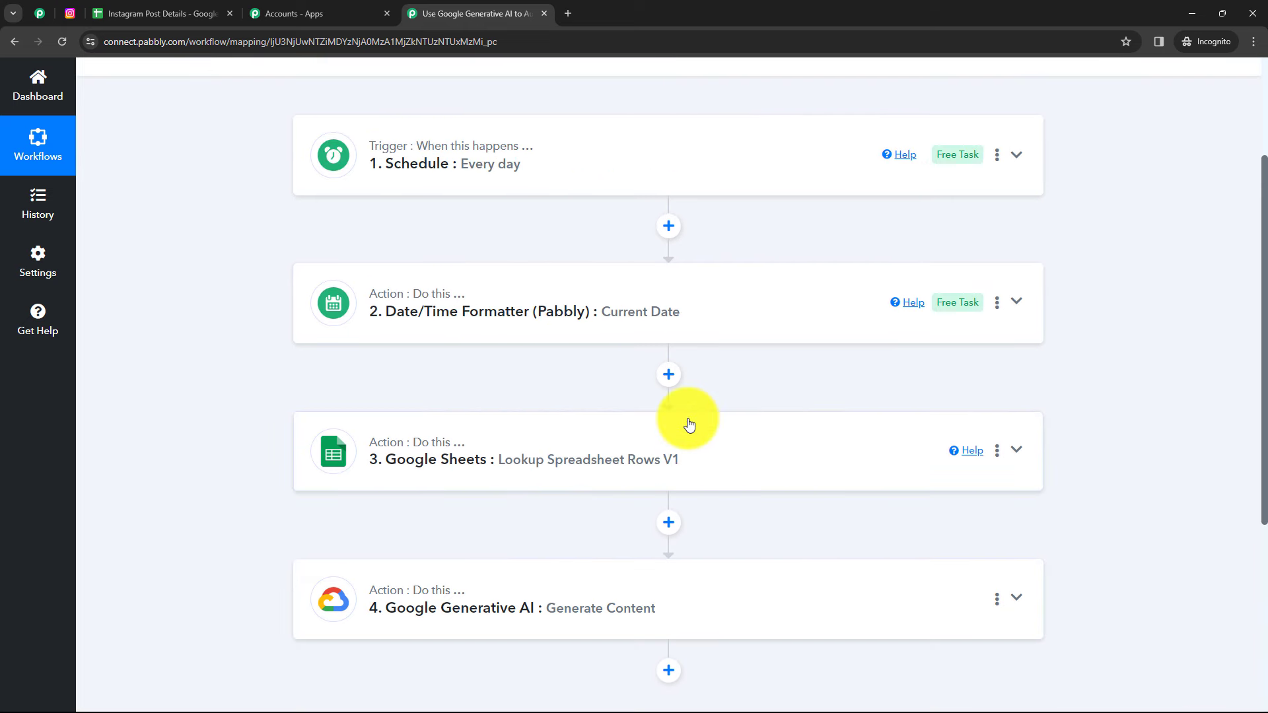
scroll(689, 424, down, 3)
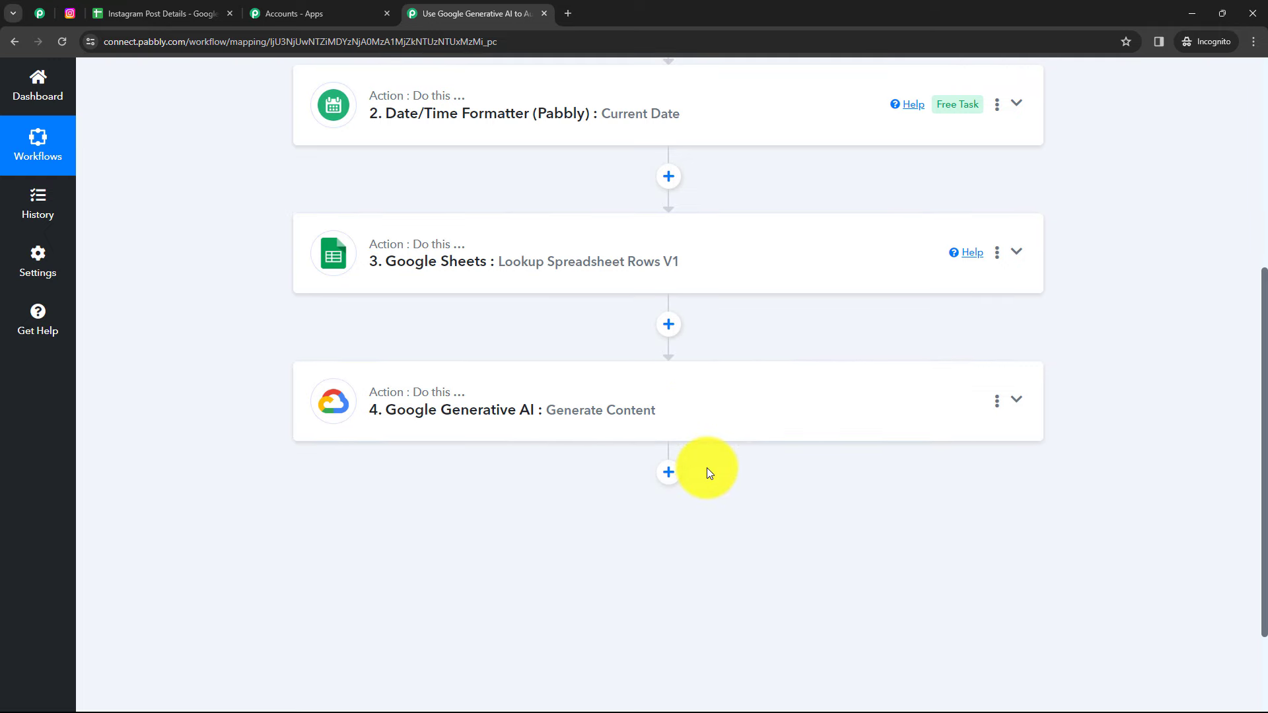
click(69, 14)
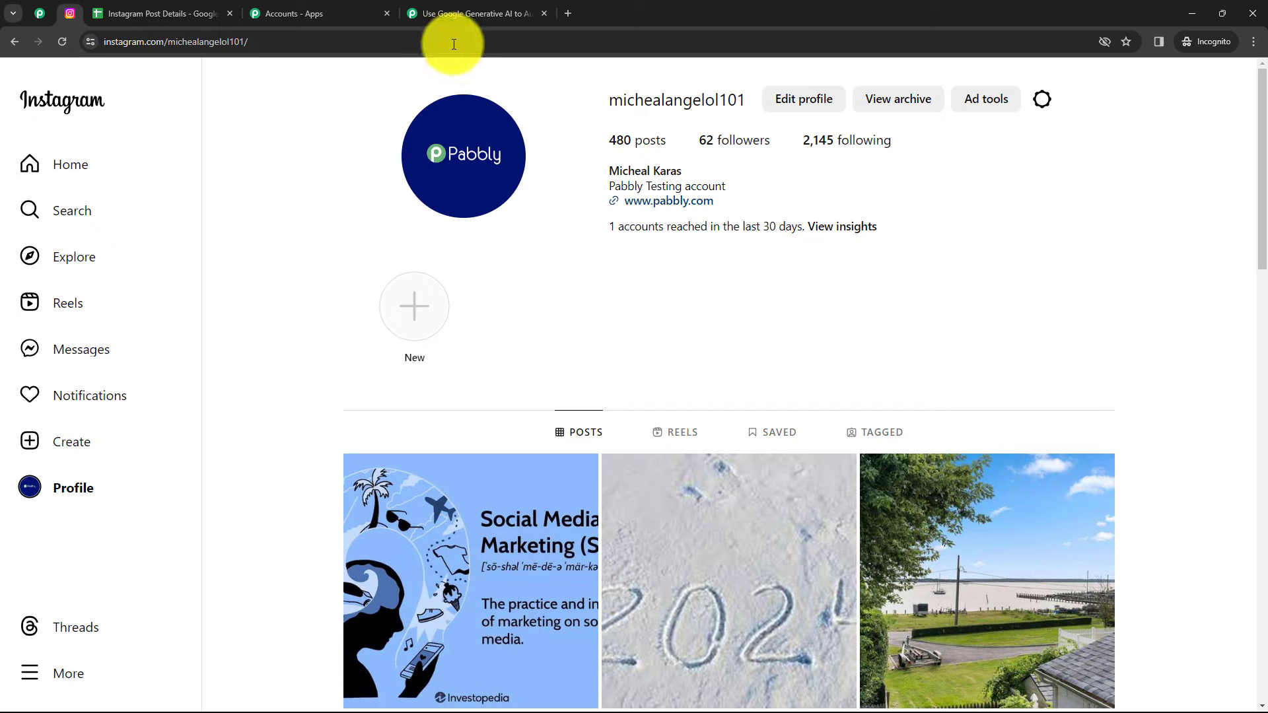
click(457, 15)
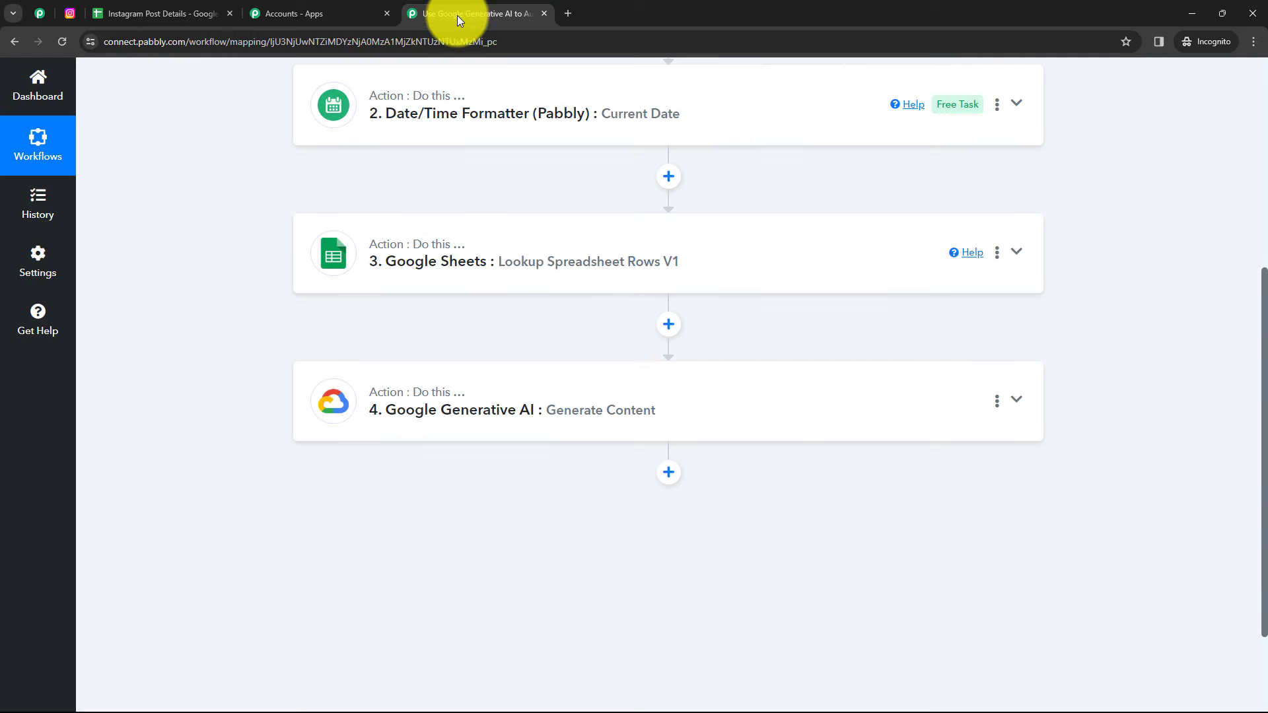
- Add an Instagram for Business action after the Google Generative AI step, with Publish Photo as its action event
click(669, 474)
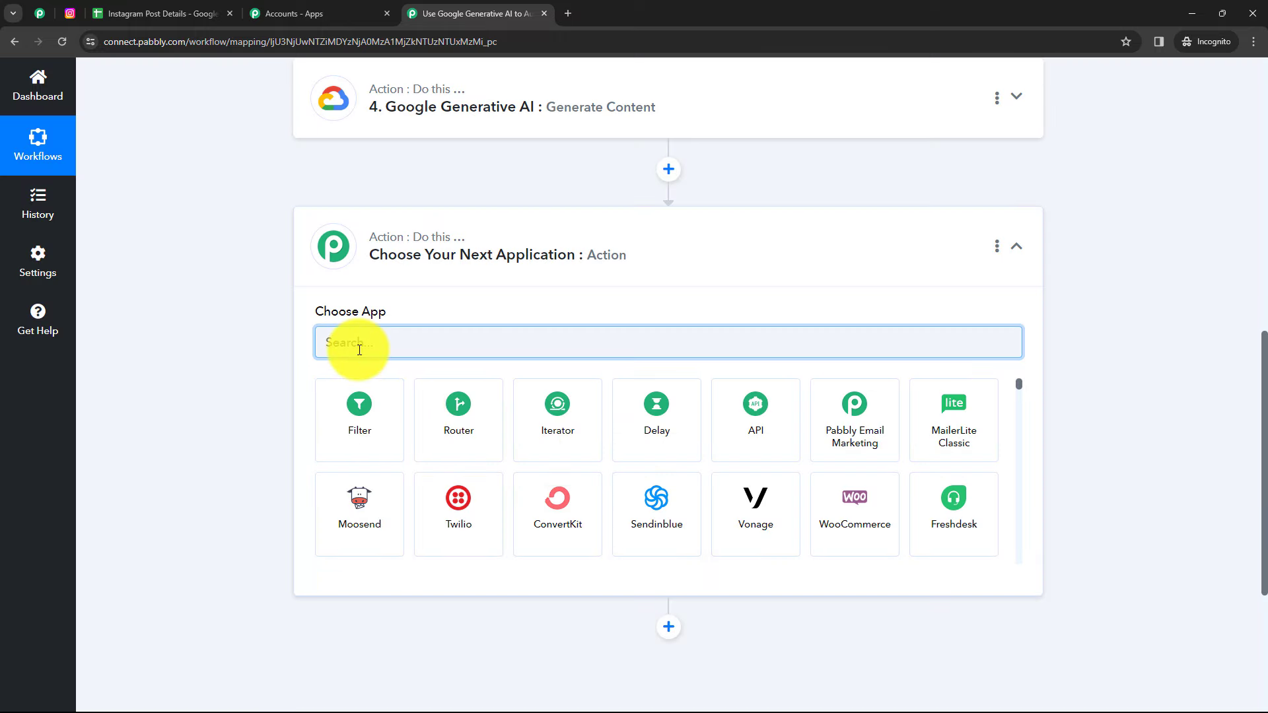
text(Insta)
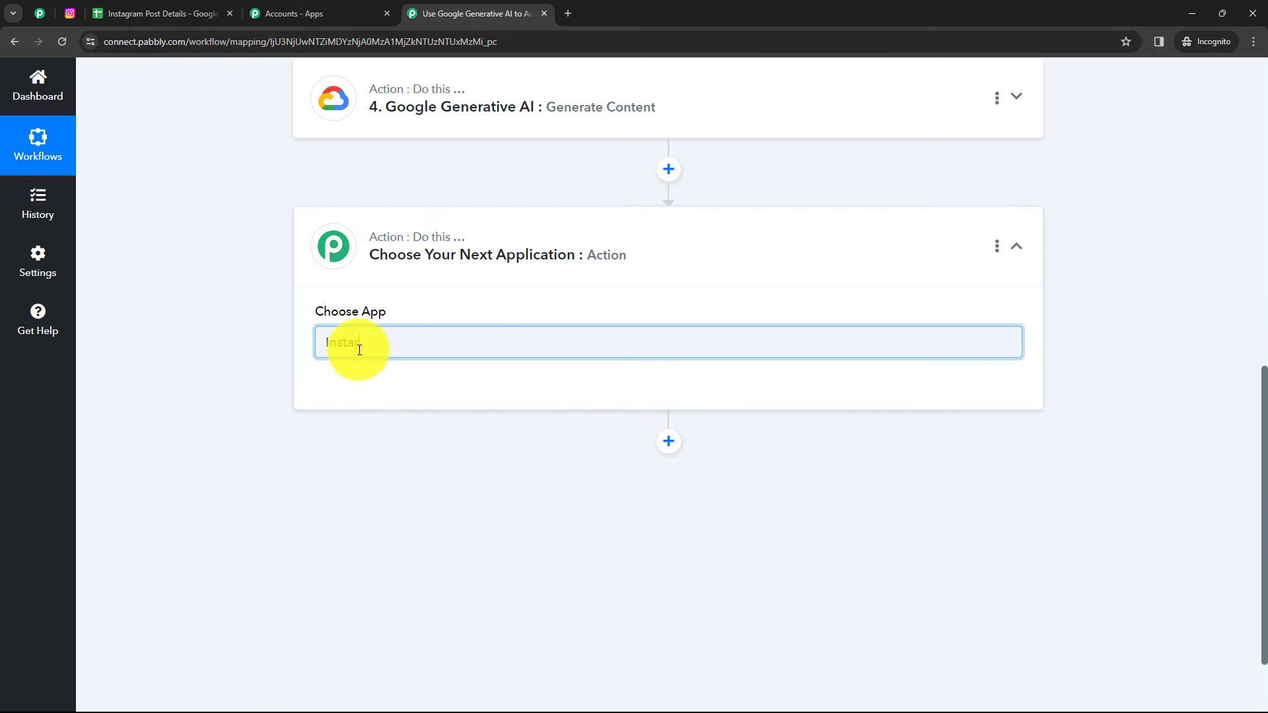
text(gra)
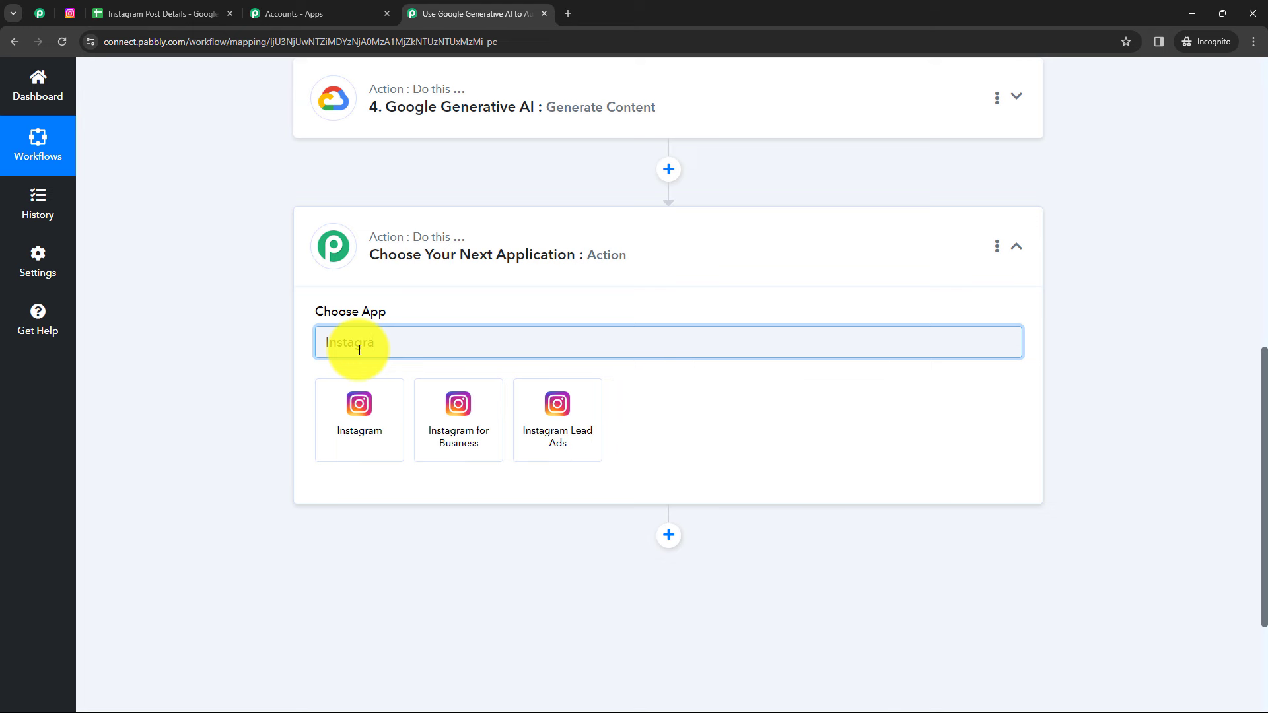
text(m)
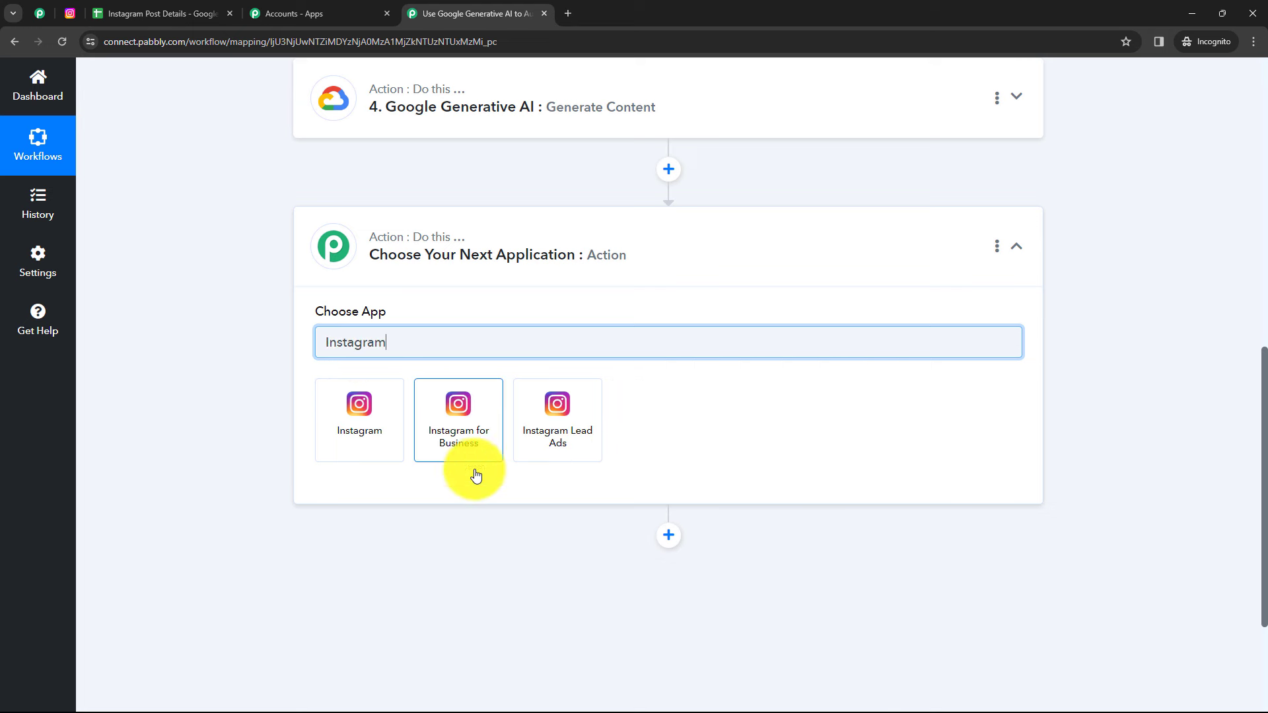
click(467, 443)
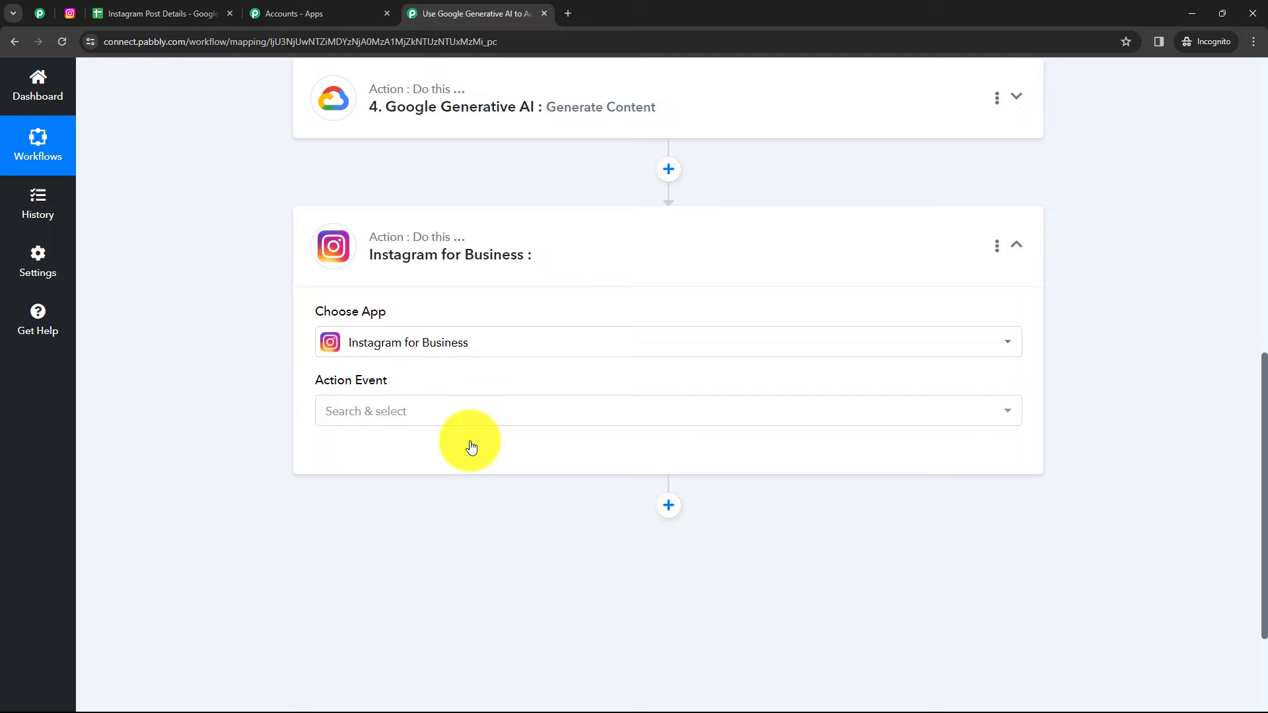
click(405, 416)
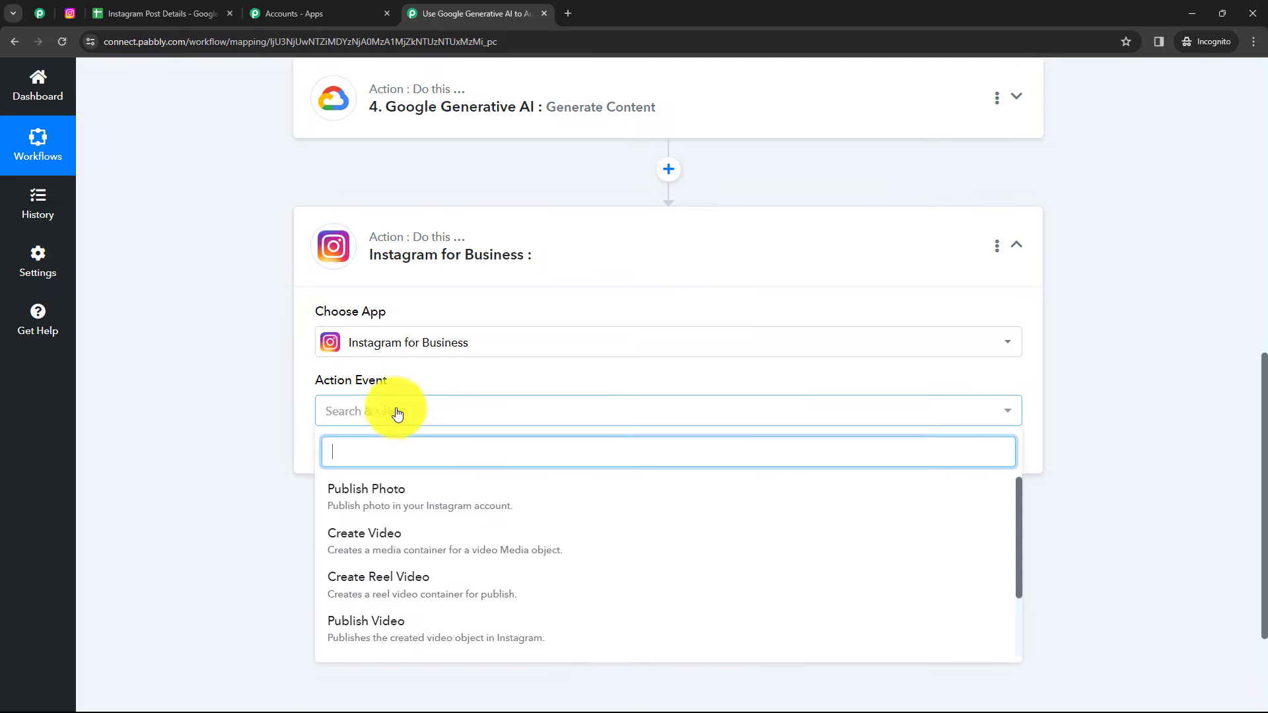
click(367, 509)
- Connect the Publish Photo action to Instagram for Business through a new connection, after checking the existing connections
click(368, 467)
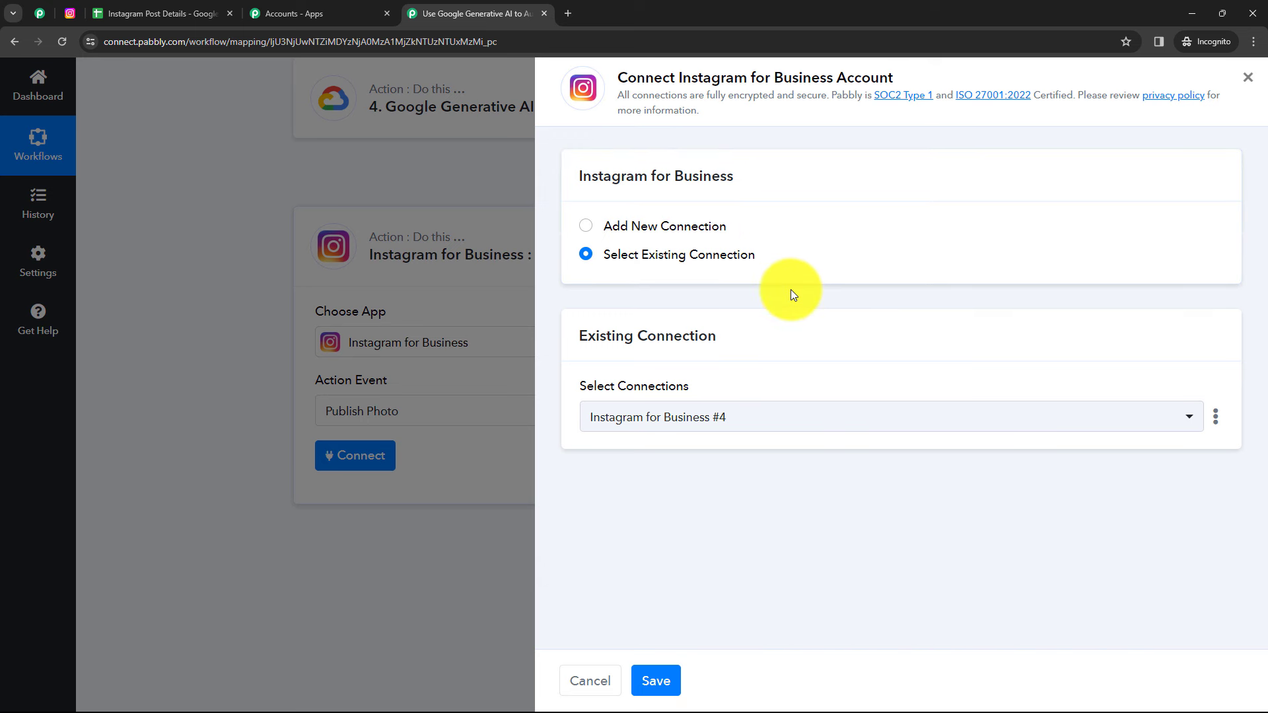
click(587, 229)
click(587, 255)
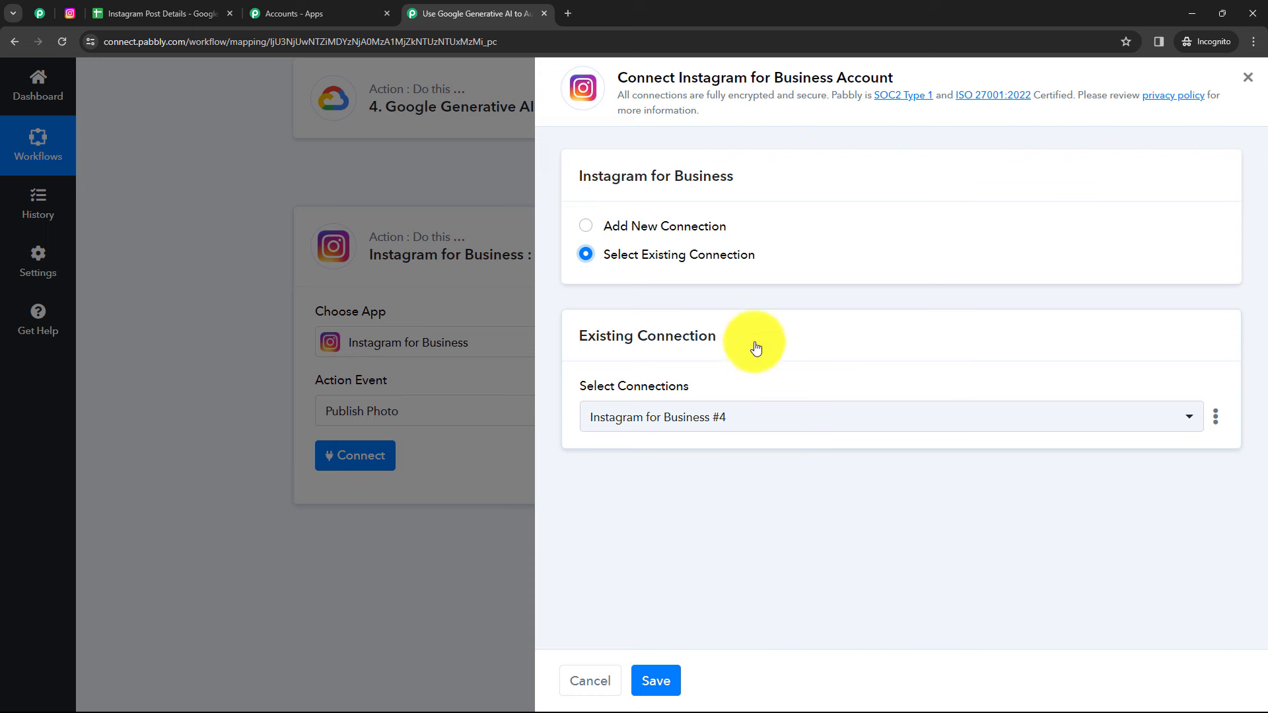
click(722, 417)
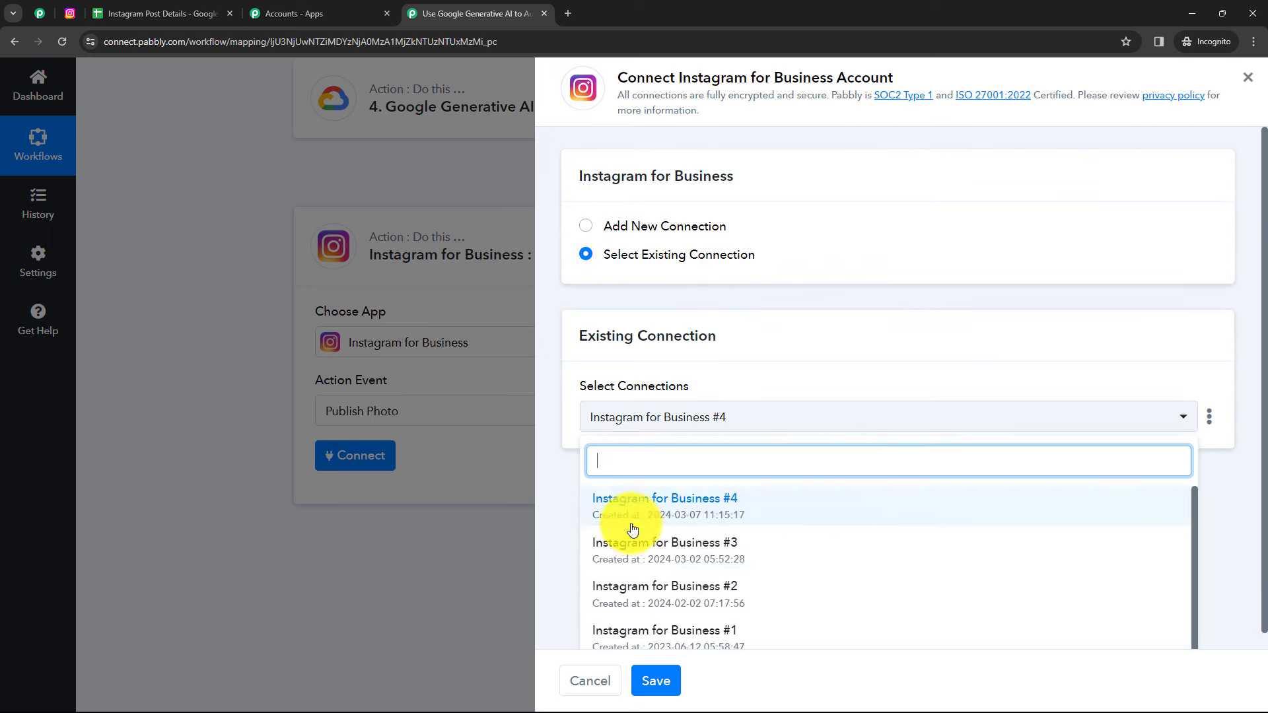
click(554, 529)
click(599, 237)
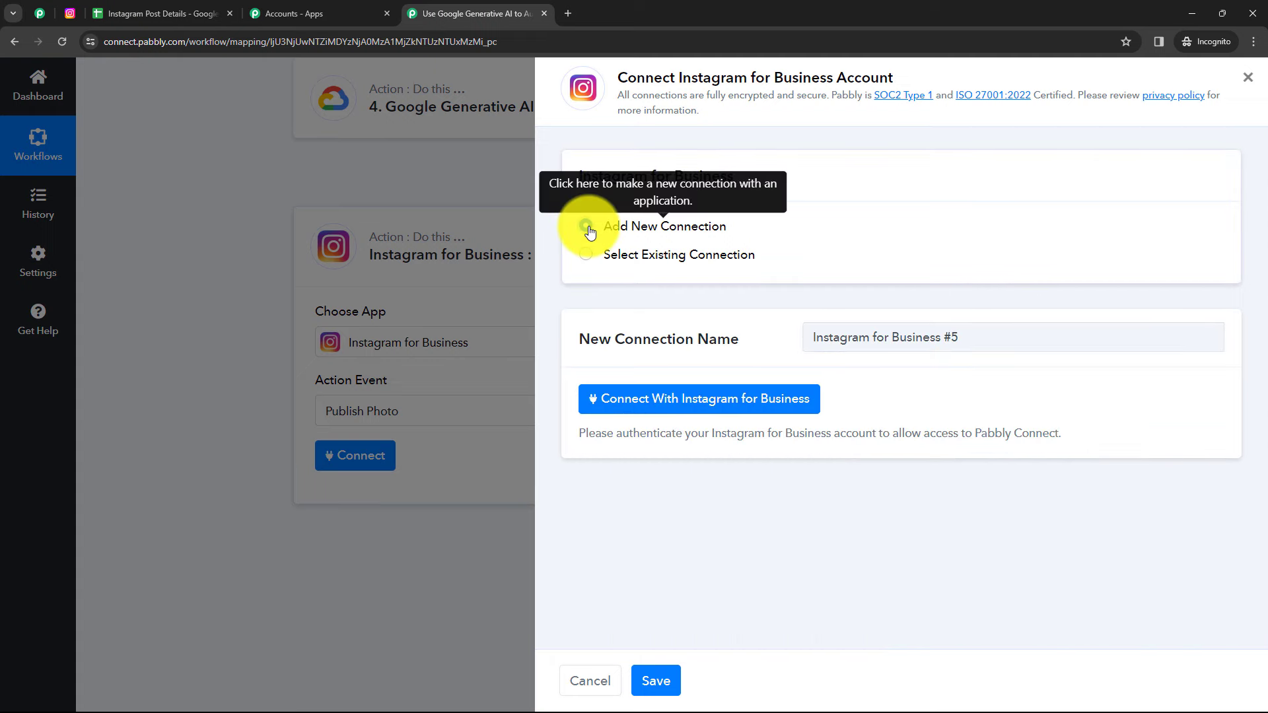
click(699, 408)
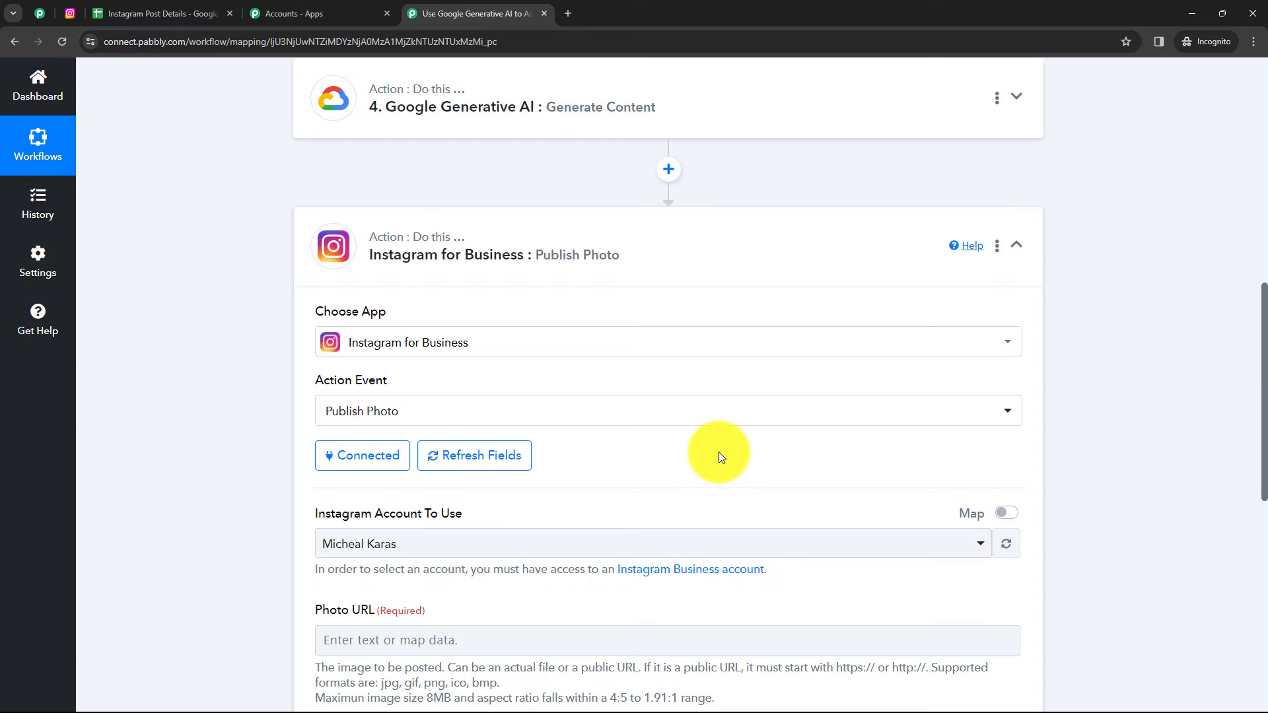
- Look over the Publish Photo fields and check which Instagram account is selected for posting
scroll(718, 452, down, 2)
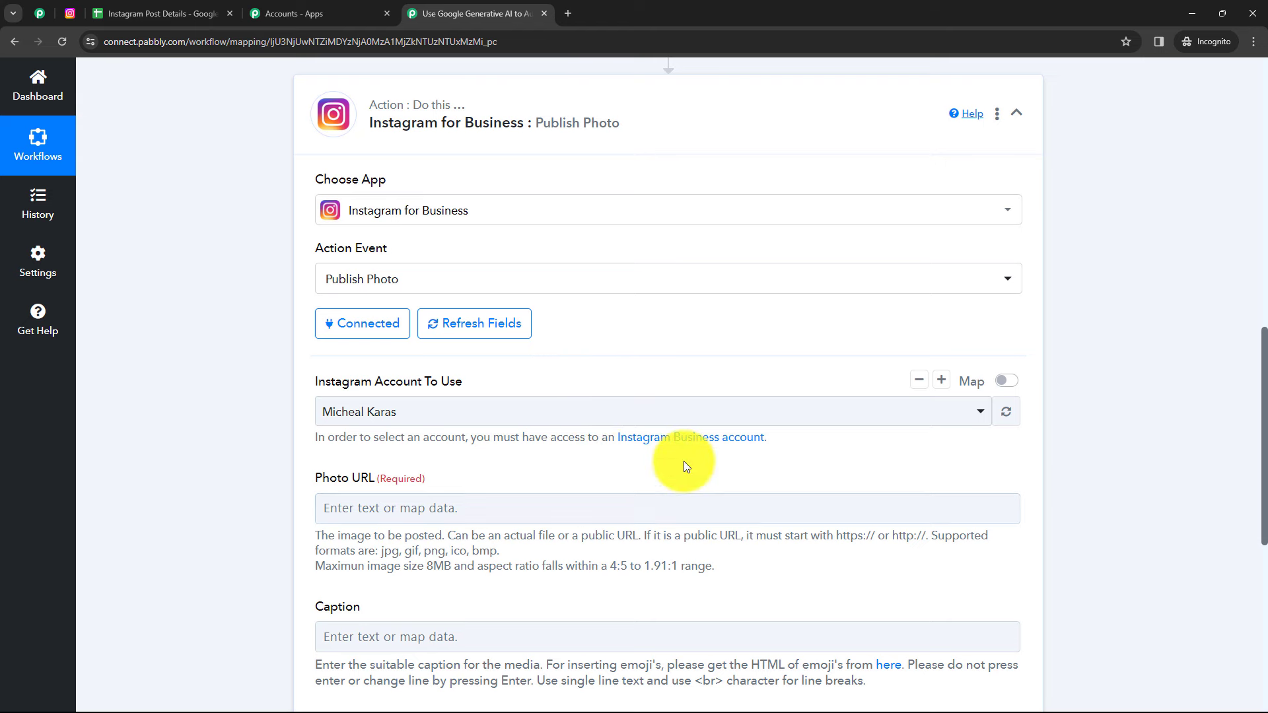
scroll(683, 461, down, 2)
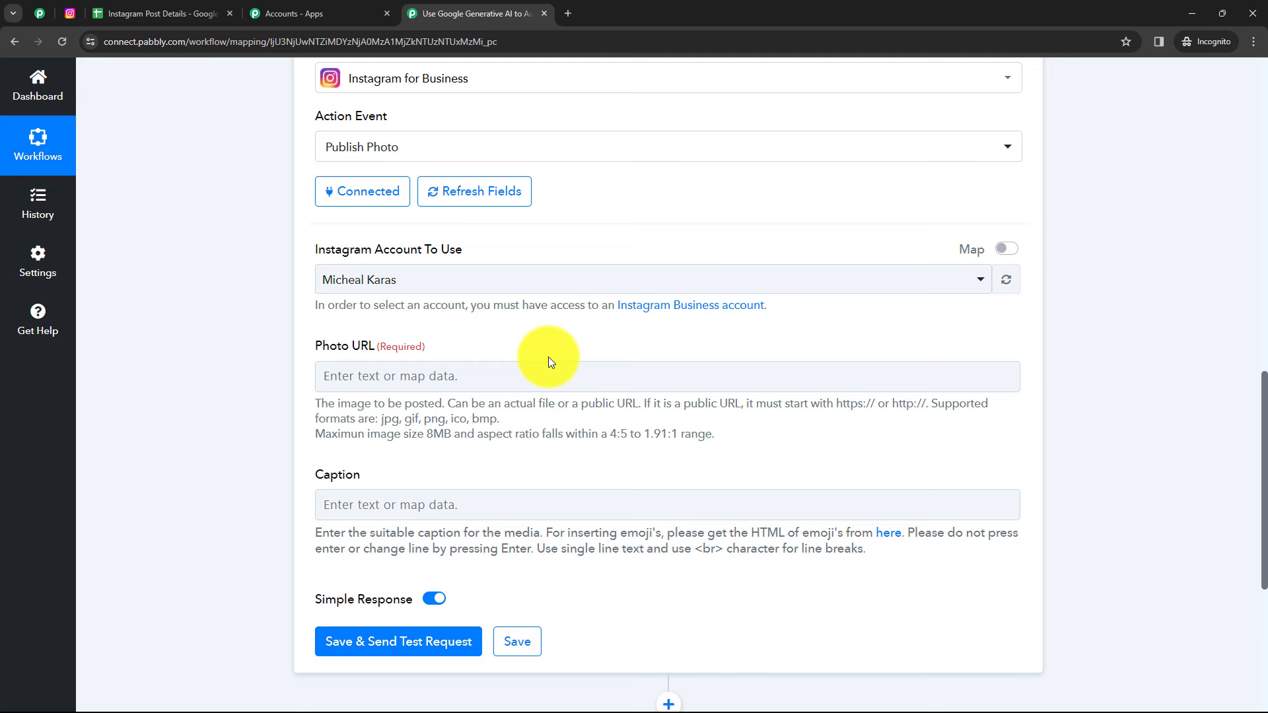
click(407, 285)
click(269, 326)
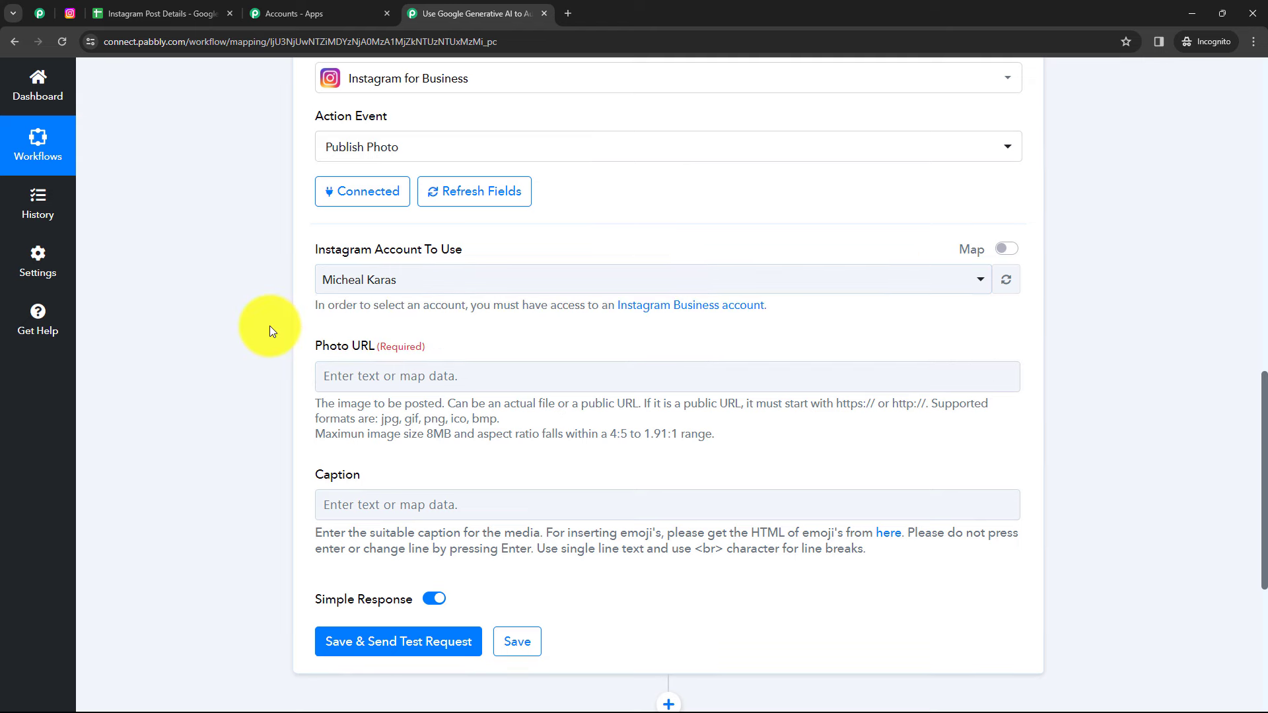
- Map the Photo URL to the Image Link value from the Google Sheets Lookup Spreadsheet Rows step
scroll(281, 321, down, 1)
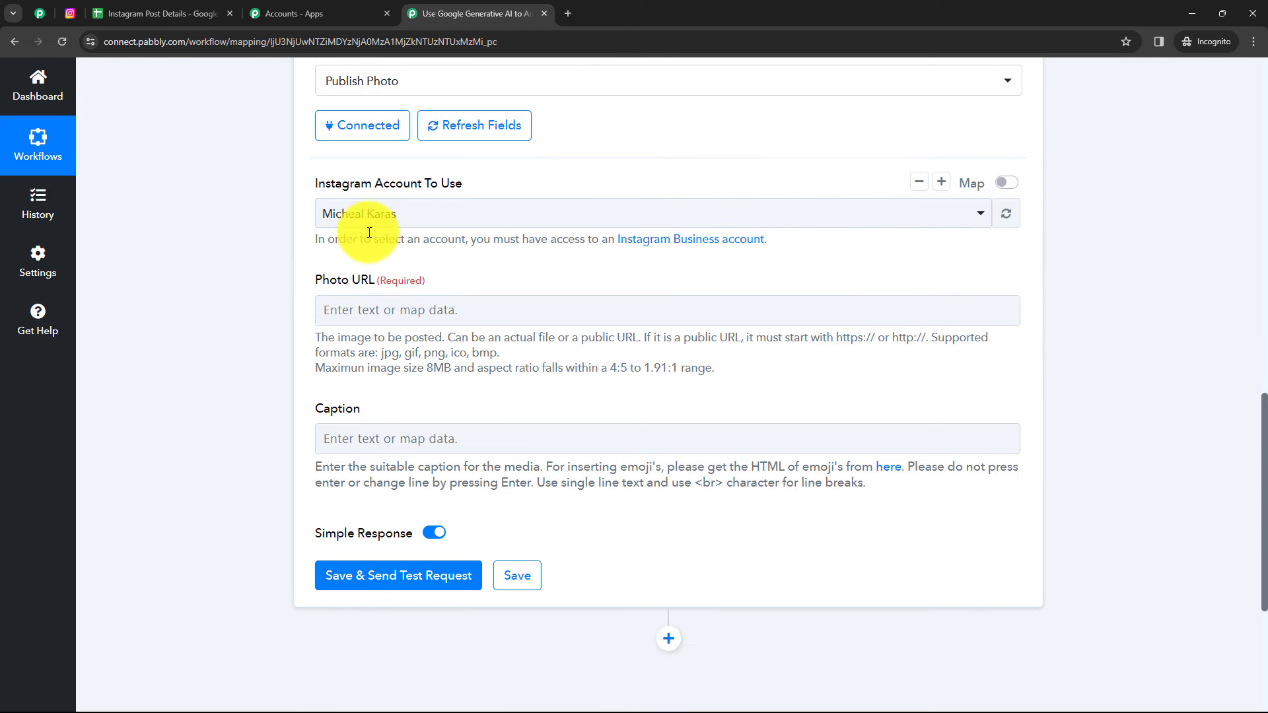
click(398, 310)
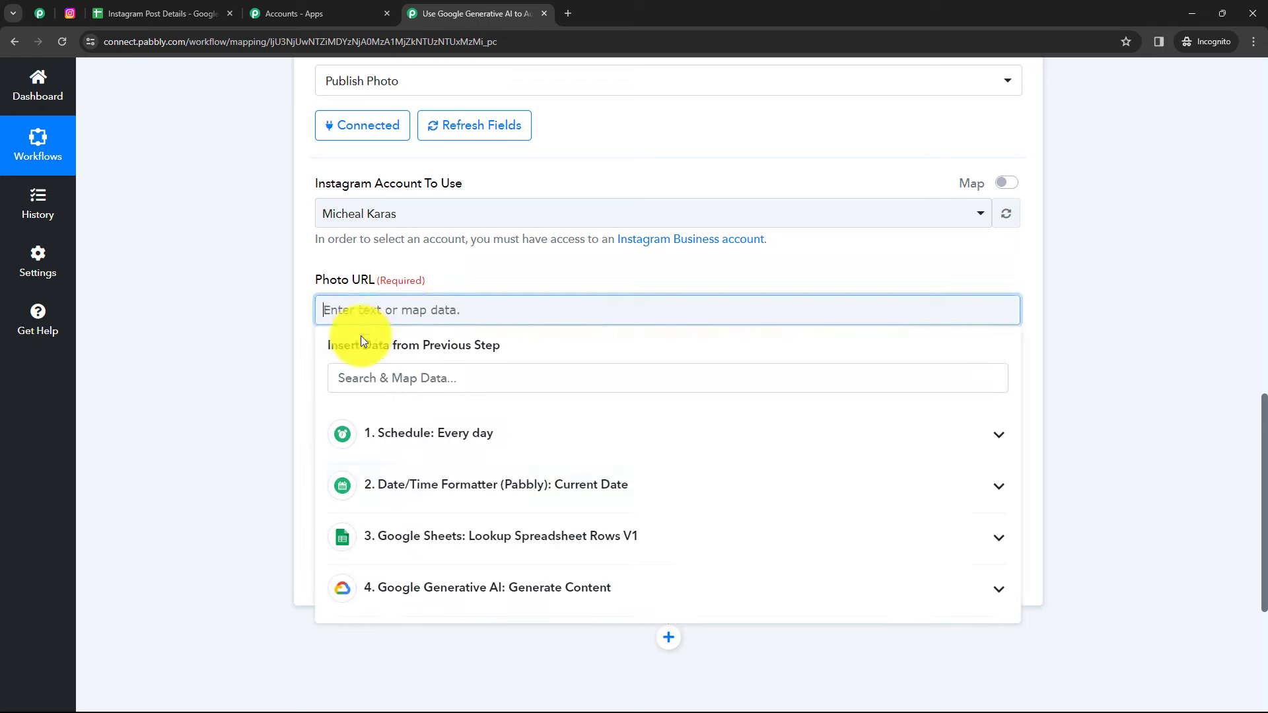
click(447, 539)
scroll(561, 575, down, 3)
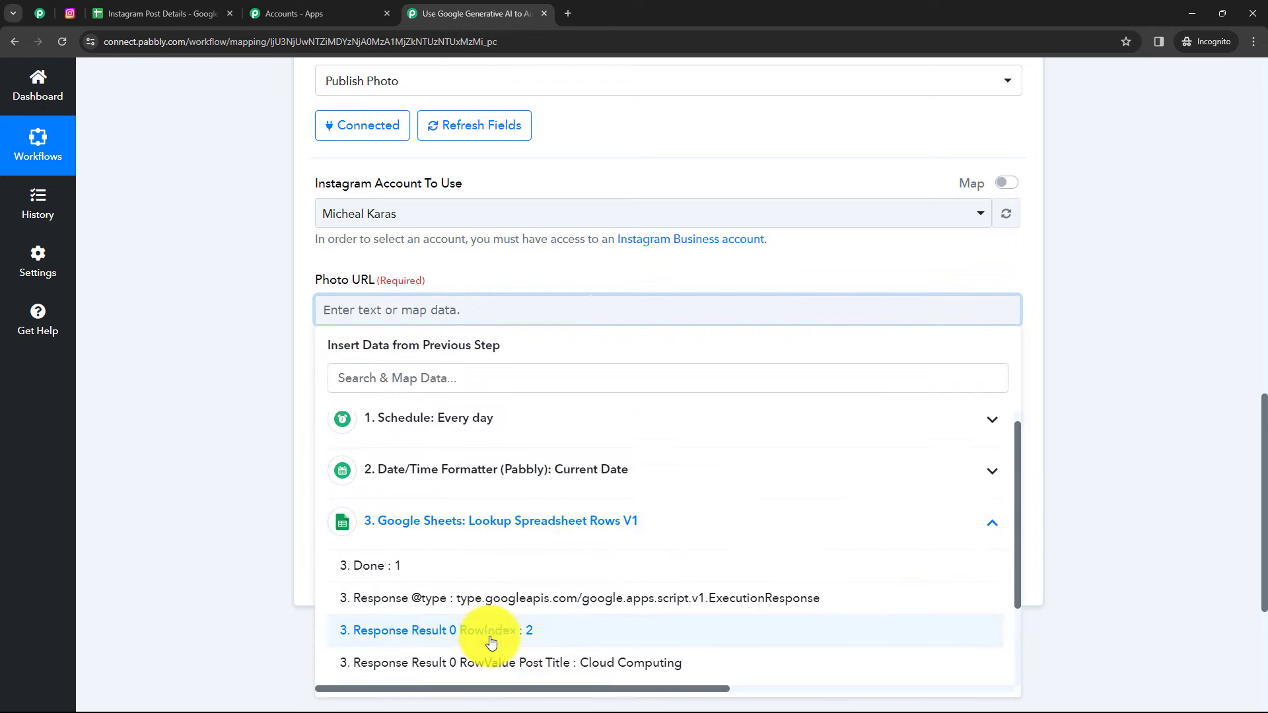
click(546, 585)
click(268, 434)
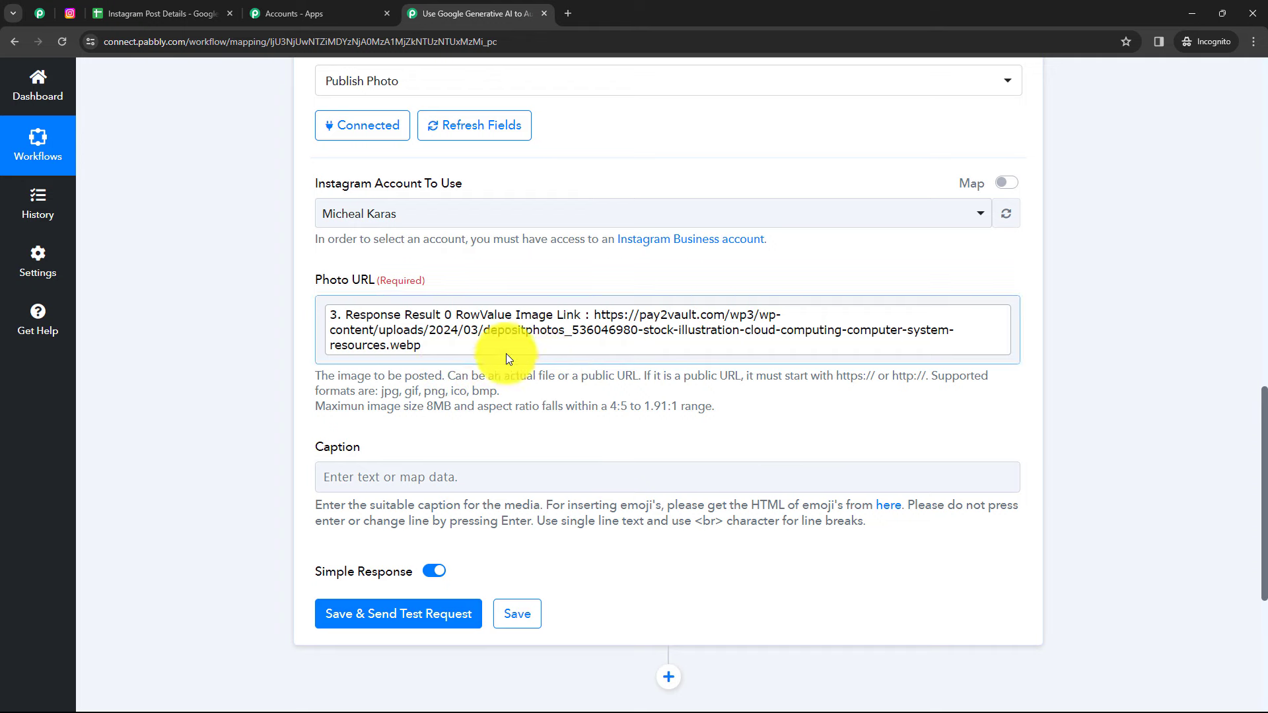
- Map the Caption to the Candidates 0 Content Parts 0 Text value from the Google Generative AI step
scroll(556, 380, down, 2)
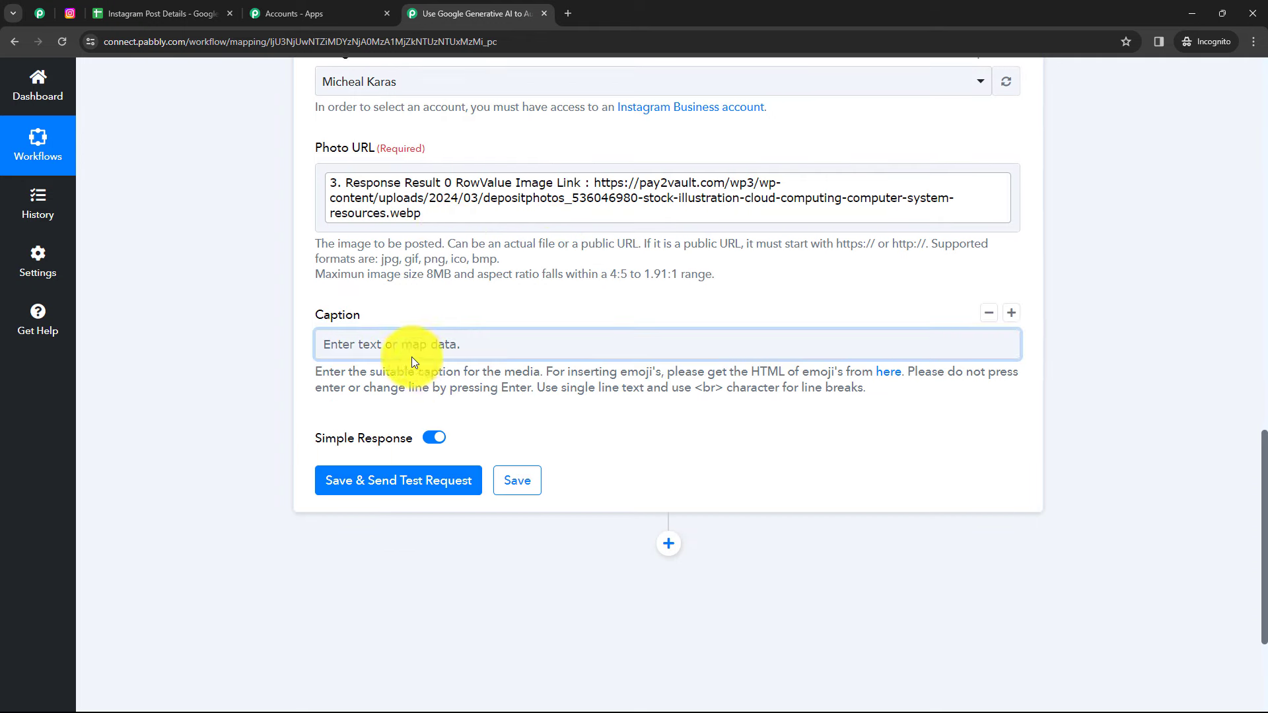
click(420, 345)
scroll(470, 435, down, 3)
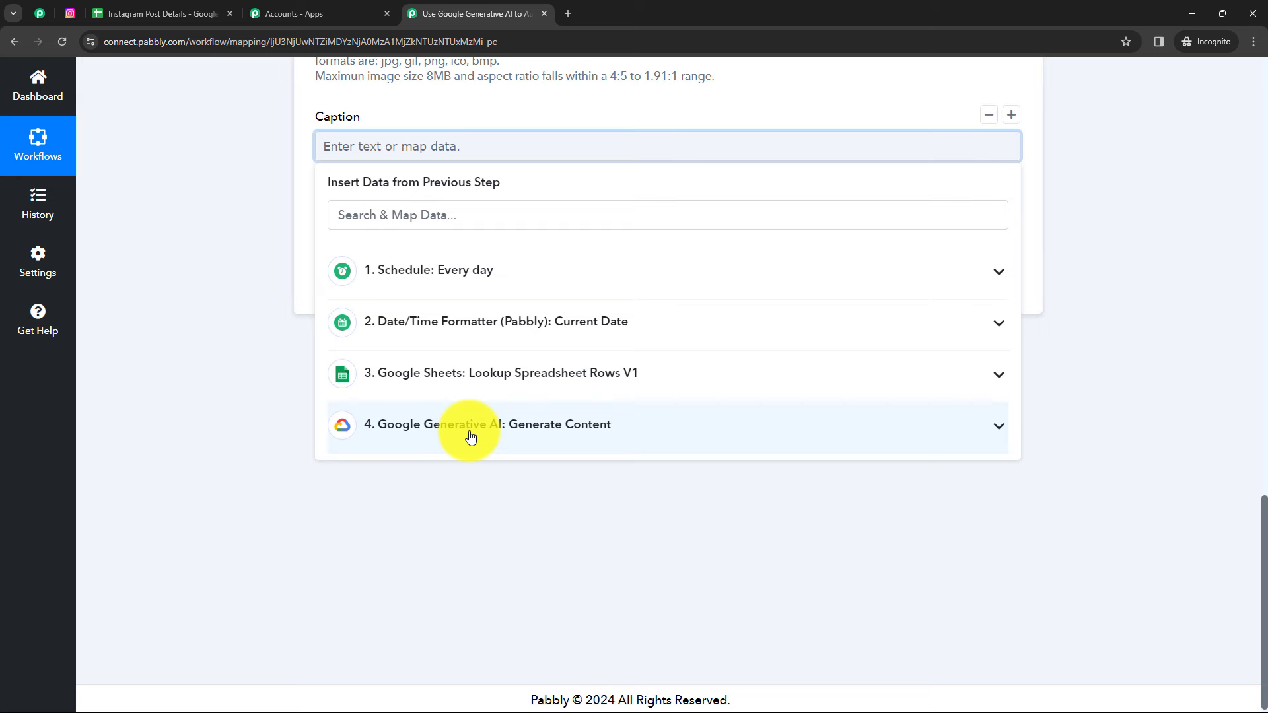
click(471, 435)
click(495, 469)
click(238, 316)
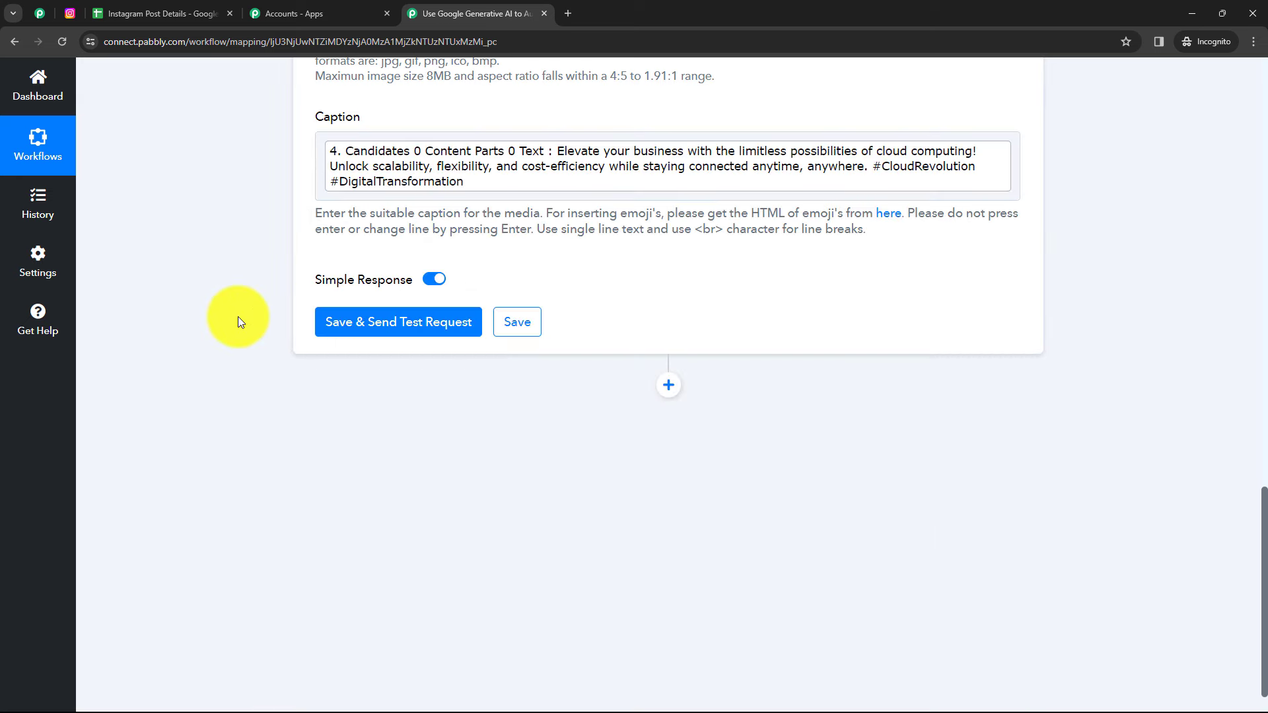
- Save the Publish Photo action with a test request and review the response
scroll(238, 322, up, 3)
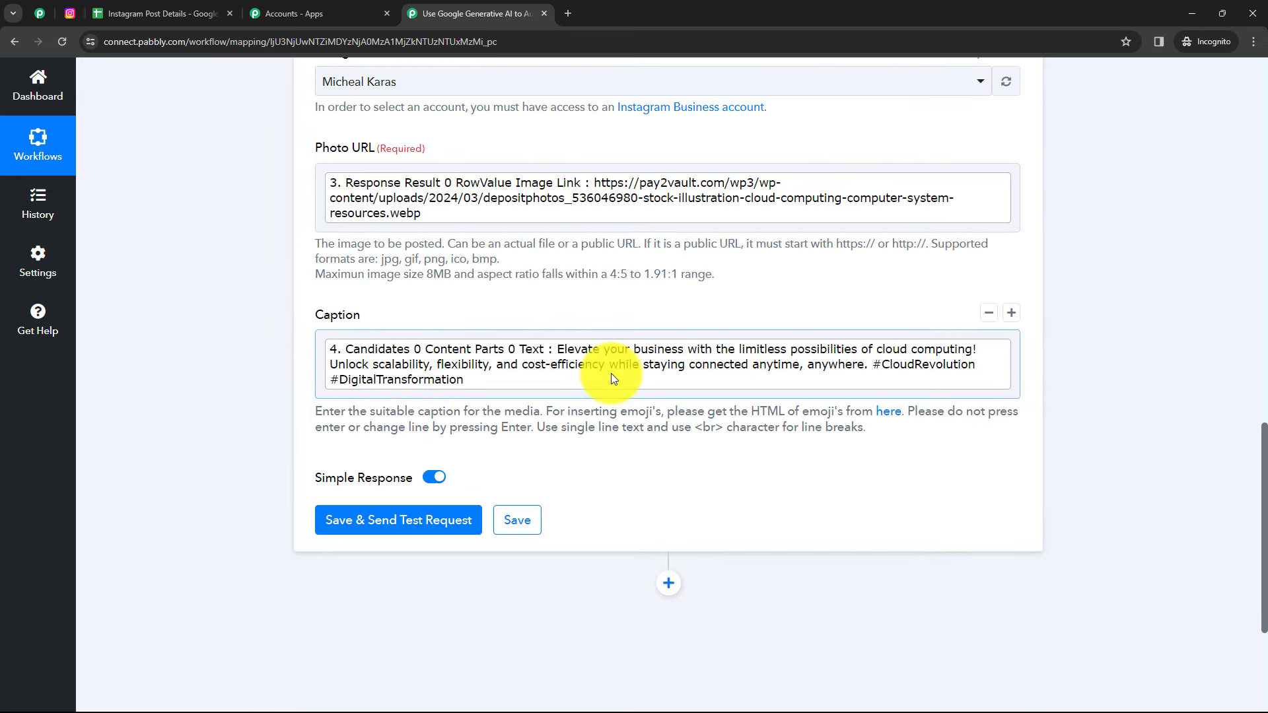
scroll(611, 374, down, 2)
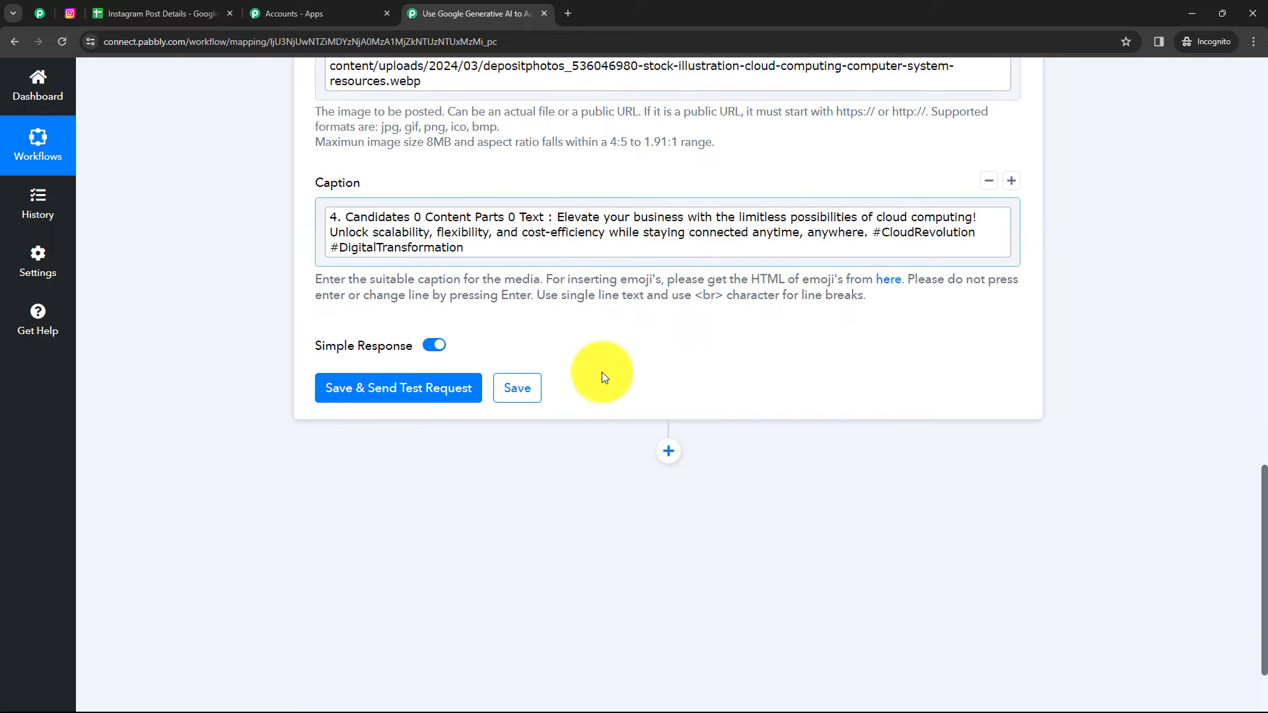
click(421, 400)
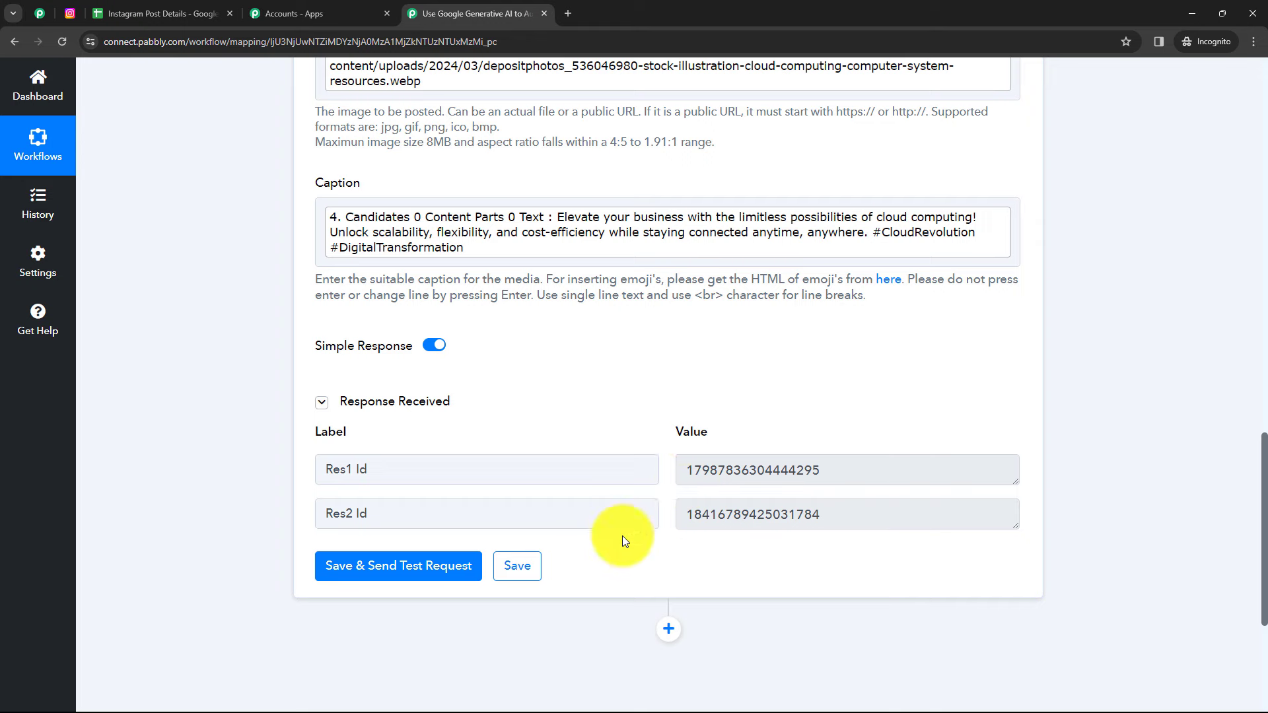
scroll(622, 536, down, 4)
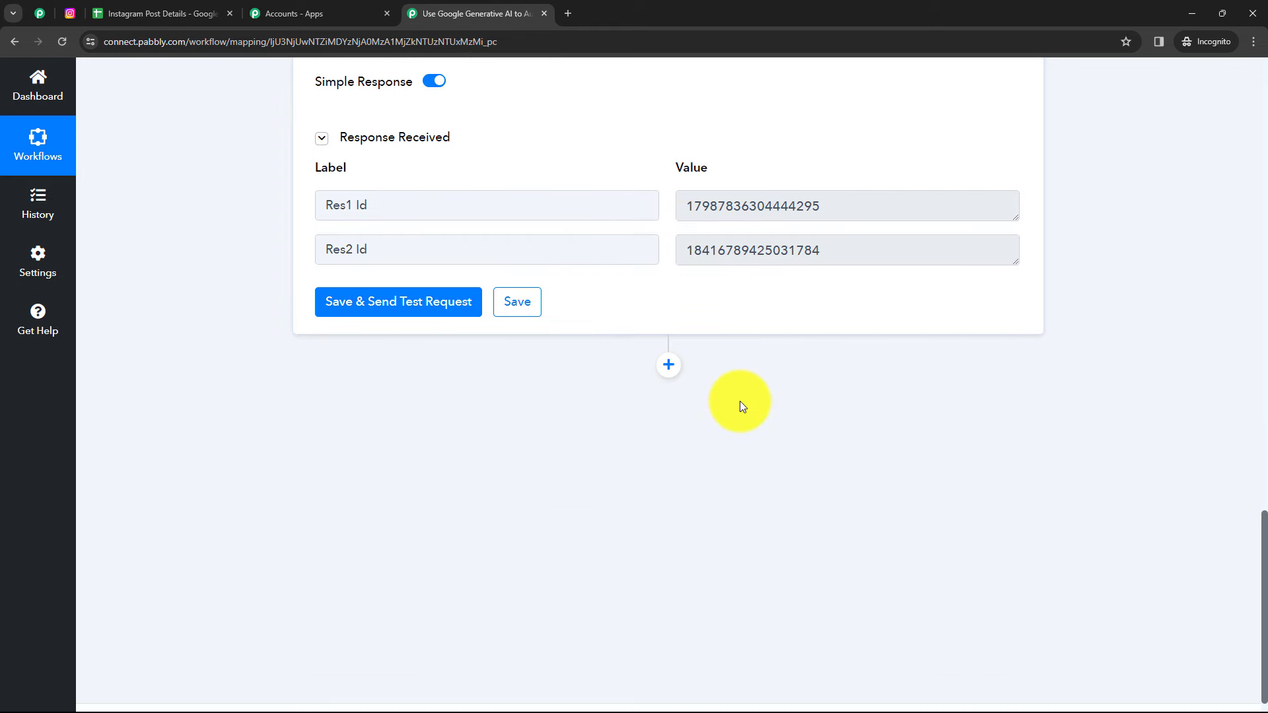
scroll(730, 387, up, 3)
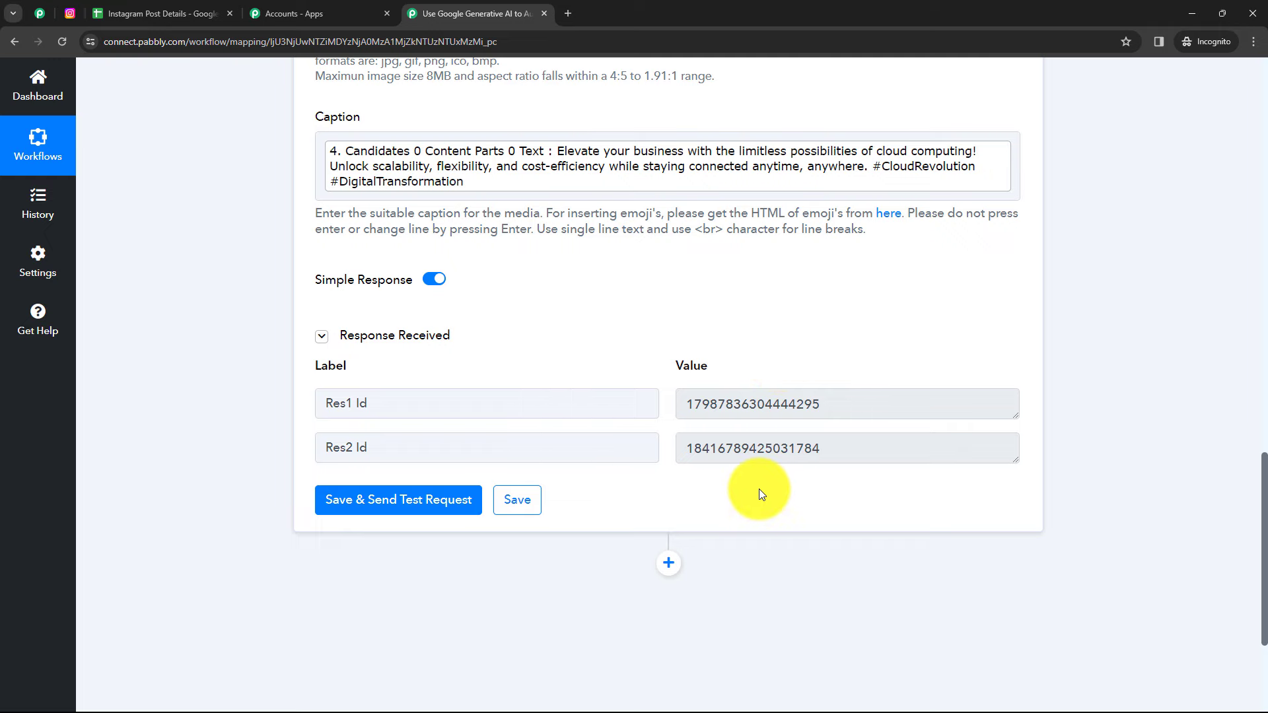
- Switch to the Instagram profile and open the newest post to check its image and caption
click(70, 14)
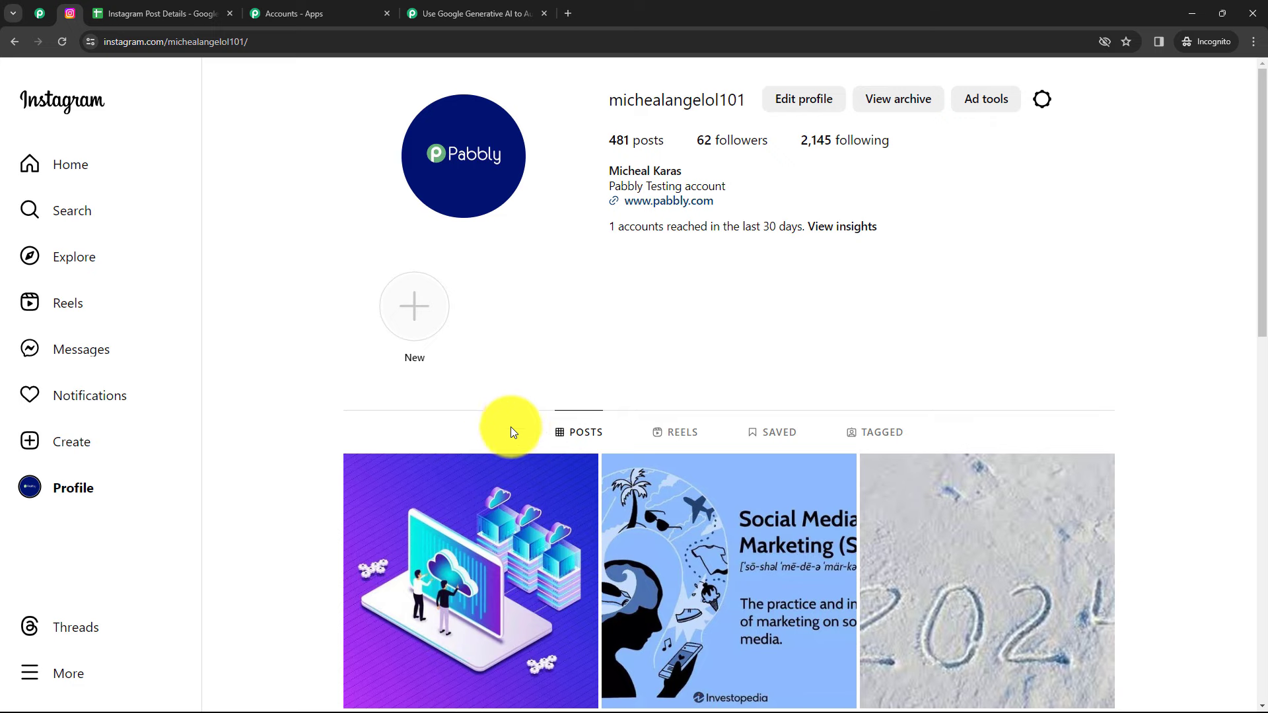
scroll(529, 463, down, 2)
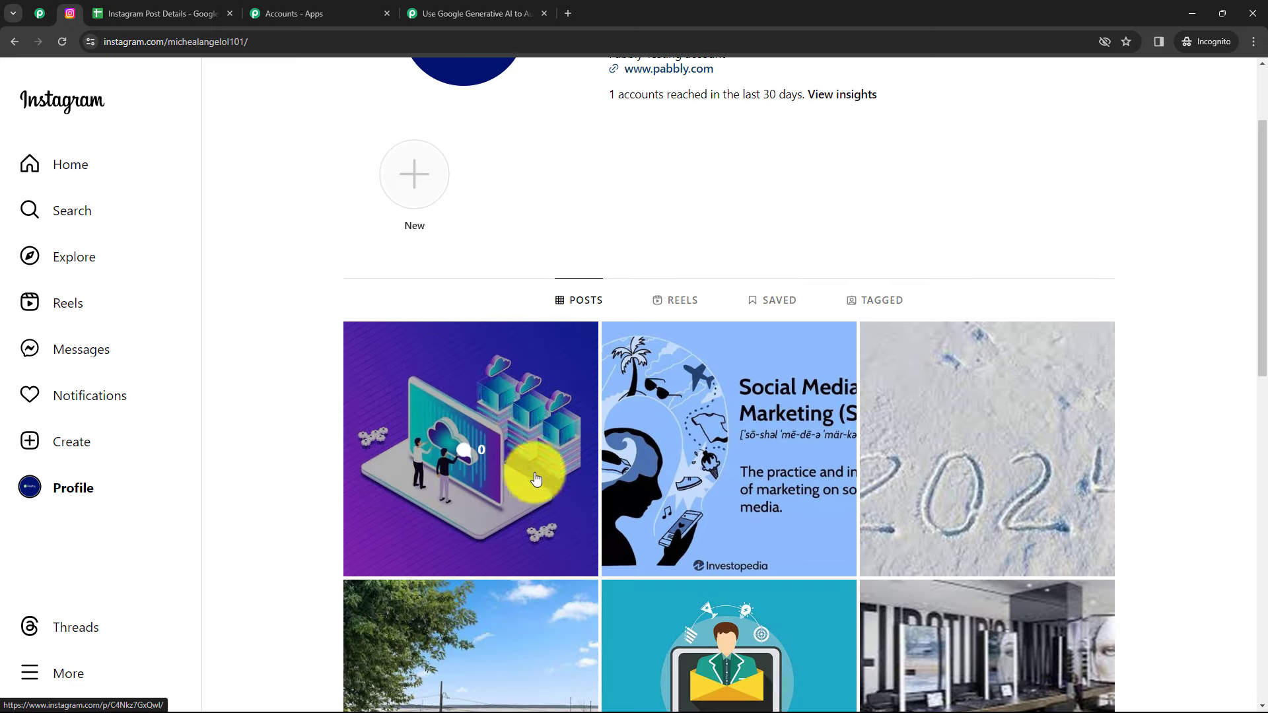
click(489, 403)
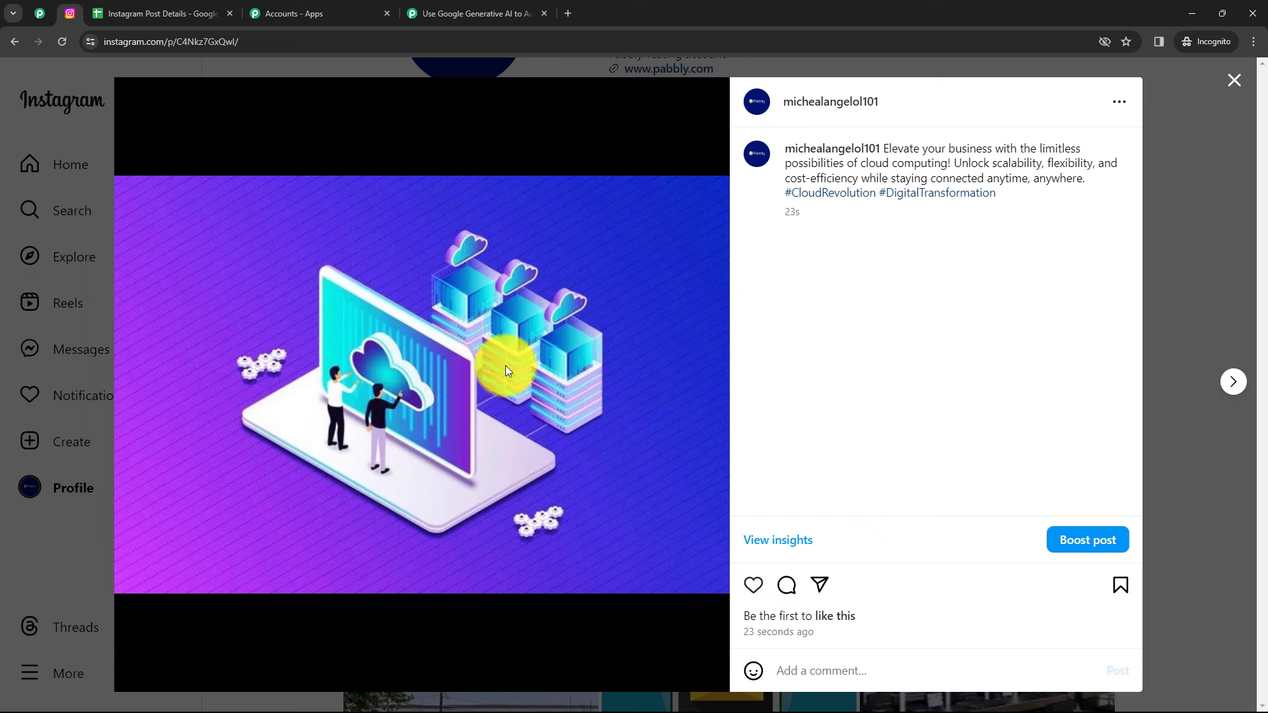
- Check the Cloud Computing row's image link in the Instagram Post Details sheet and return to the Pabbly Connect workflow
click(149, 18)
mouse_move(467, 282)
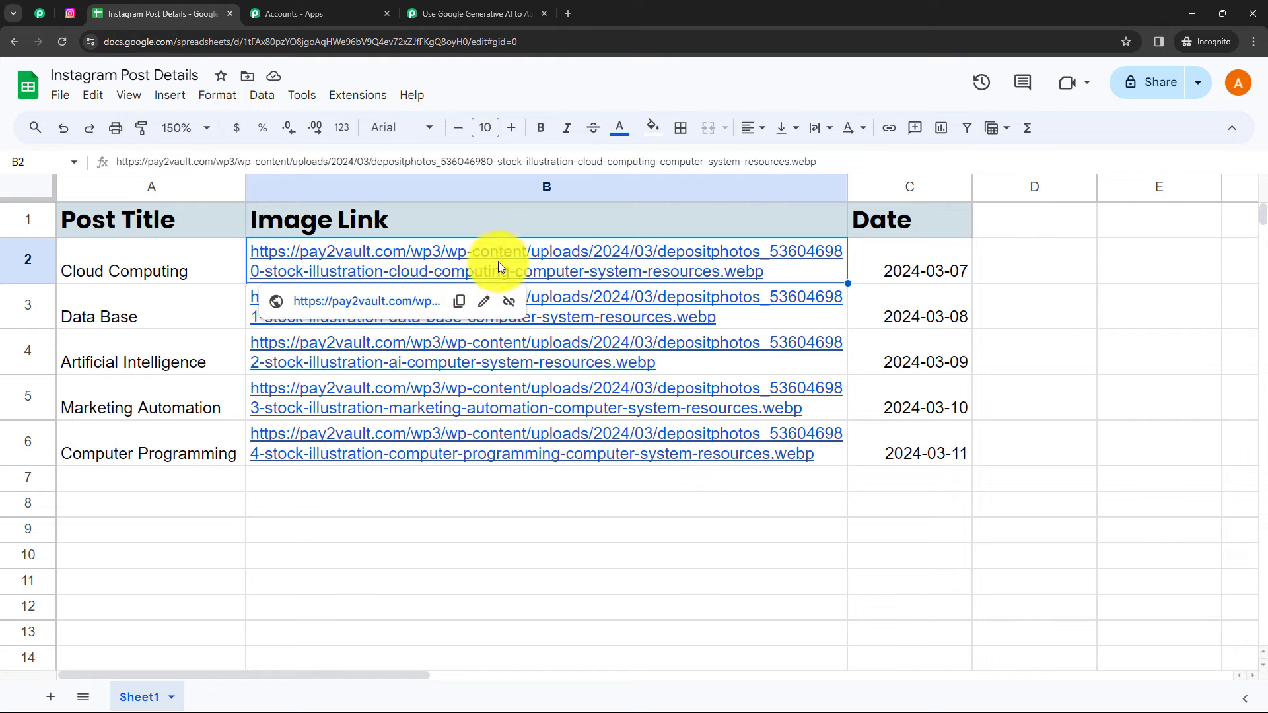
click(430, 14)
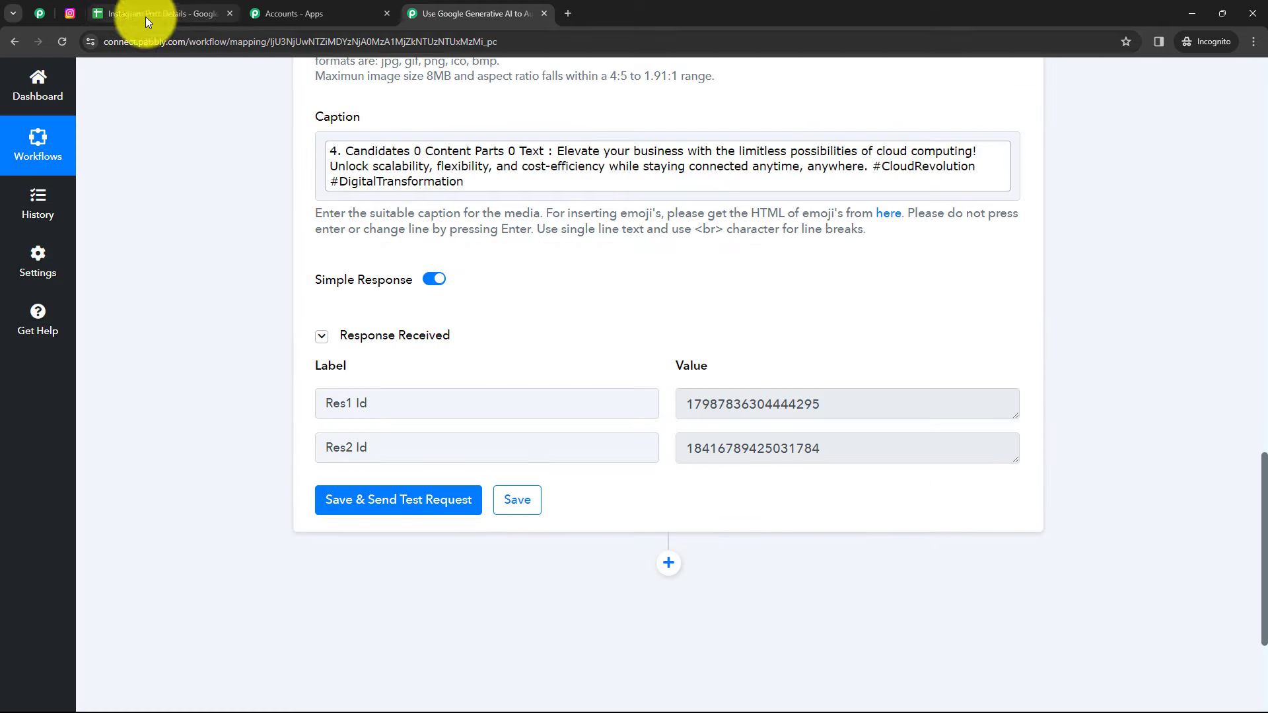
- Switch to Instagram to view the published cloud computing post, close it, and return to the Pabbly Connect workflow
click(71, 10)
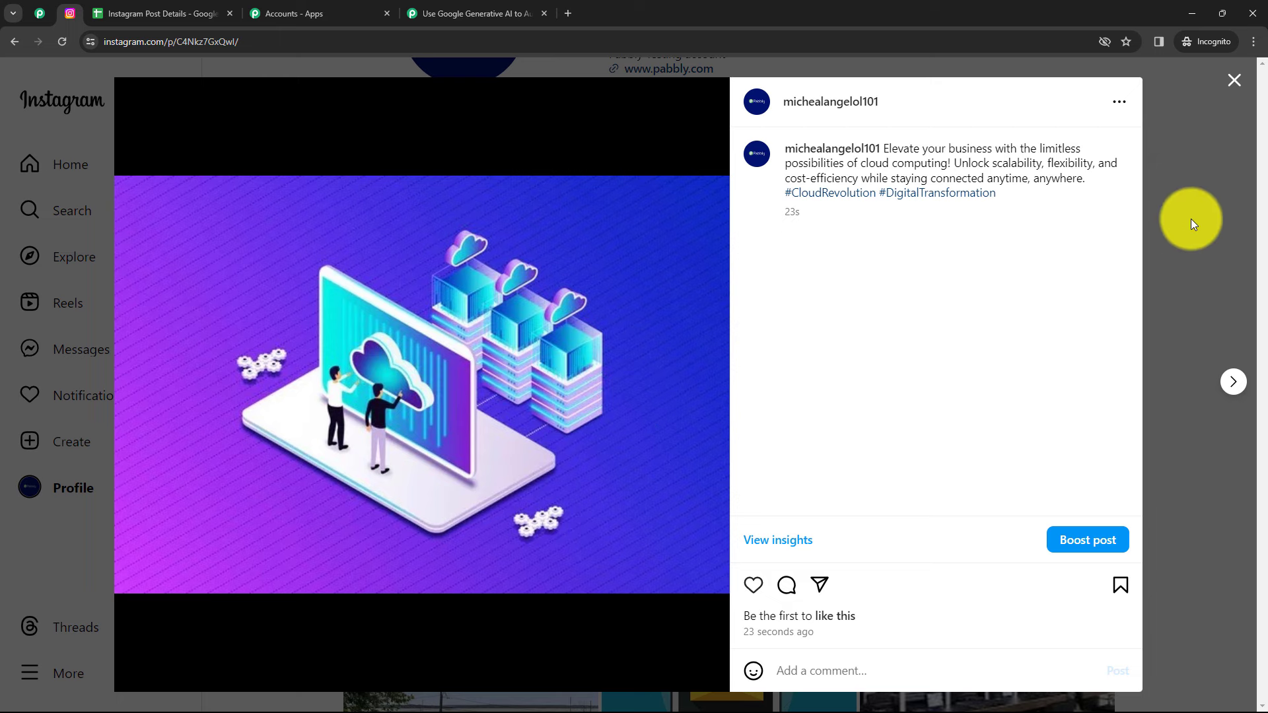
click(1237, 87)
click(496, 15)
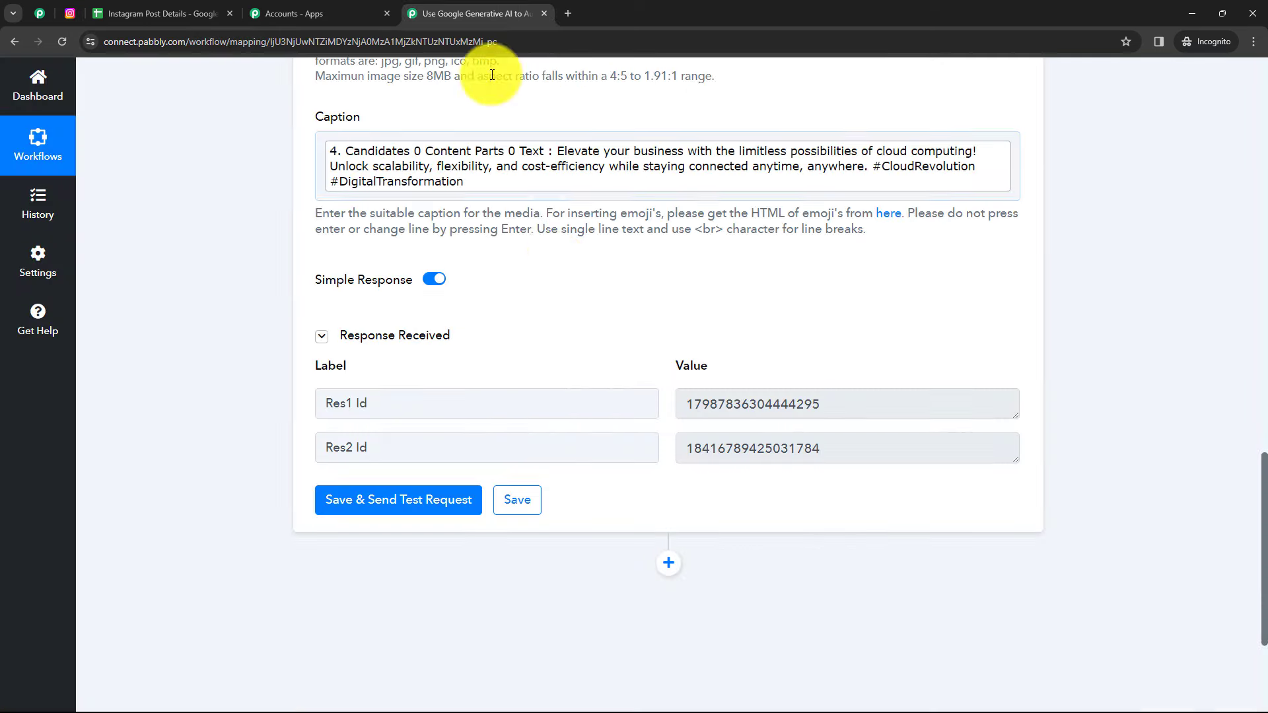
- Collapse the Instagram Publish Photo action and review the workflow from its trigger alongside the Instagram Post Details sheet
scroll(677, 323, up, 15)
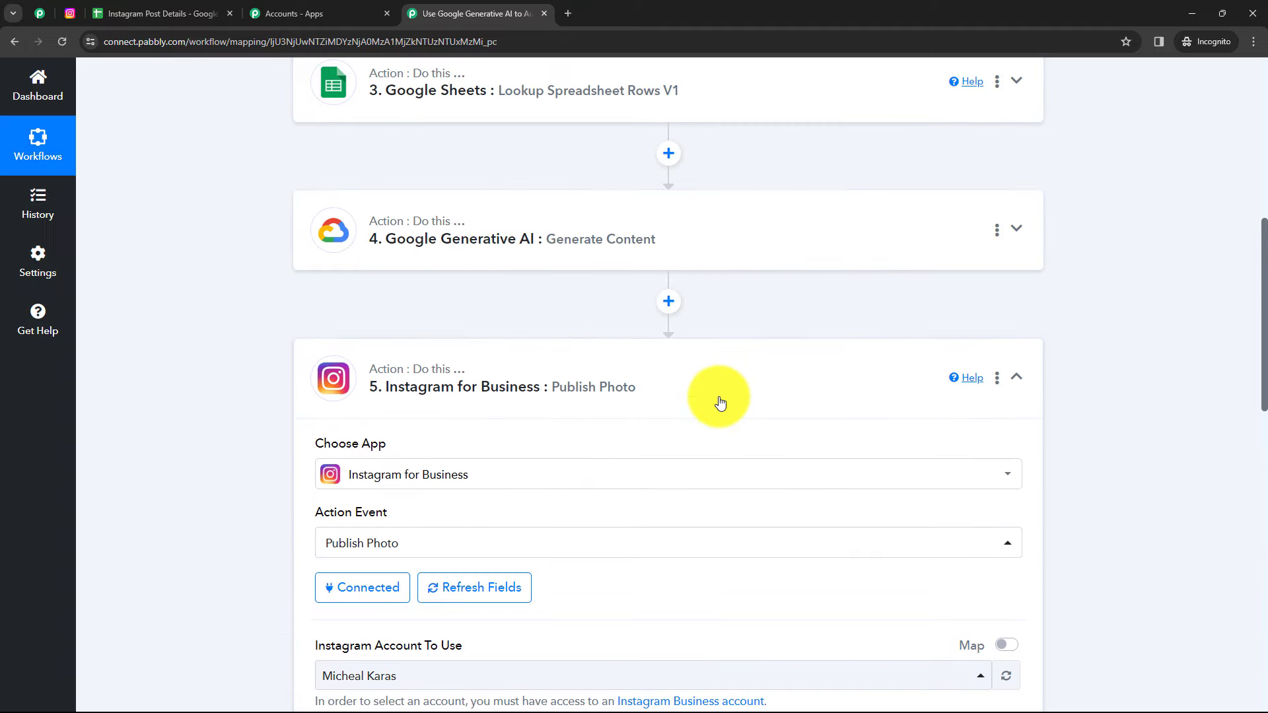
click(708, 394)
scroll(578, 443, up, 4)
scroll(577, 363, up, 4)
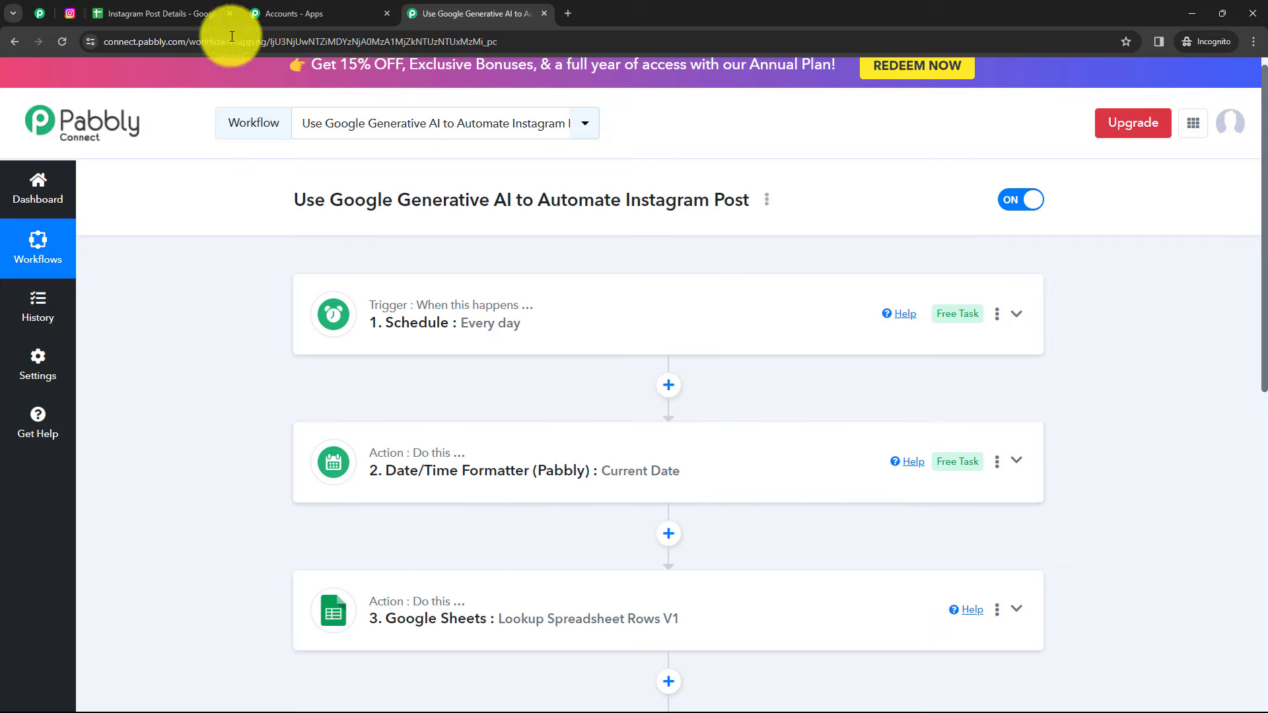
click(199, 17)
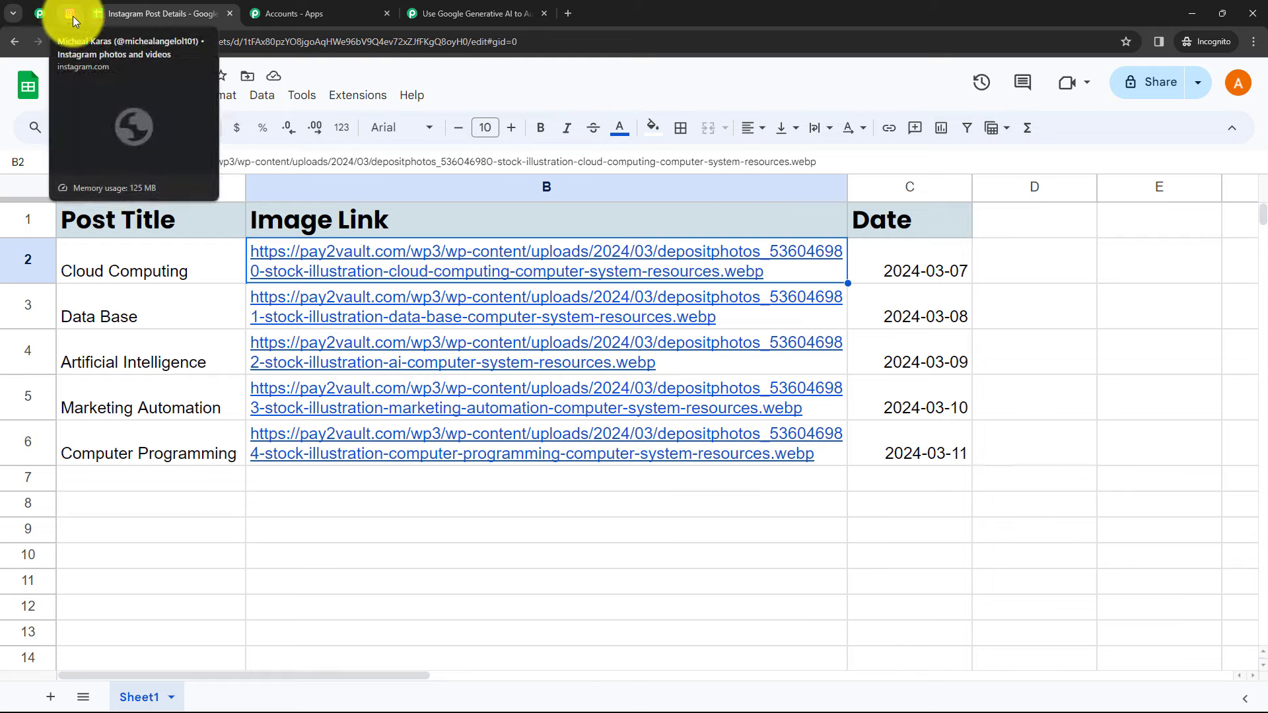
click(439, 14)
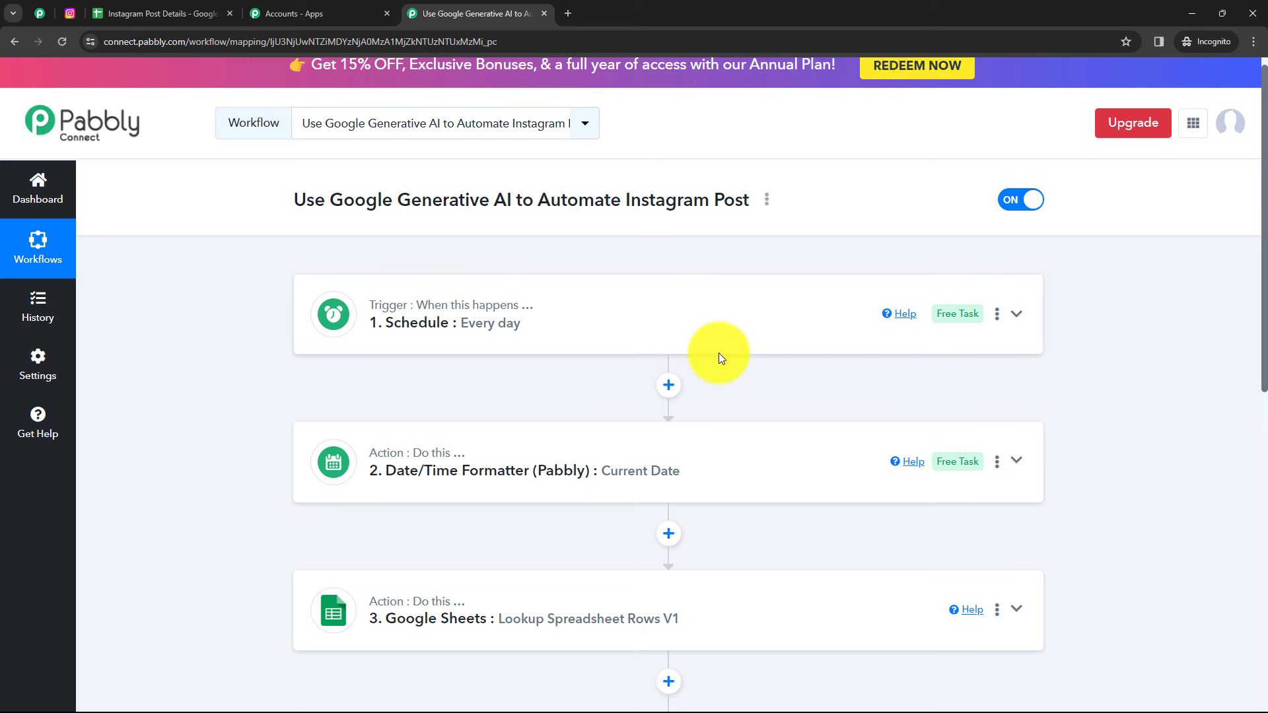
- Open the workflow's sharing dialog, highlight the generated share link, and close the dialog
click(766, 199)
click(649, 276)
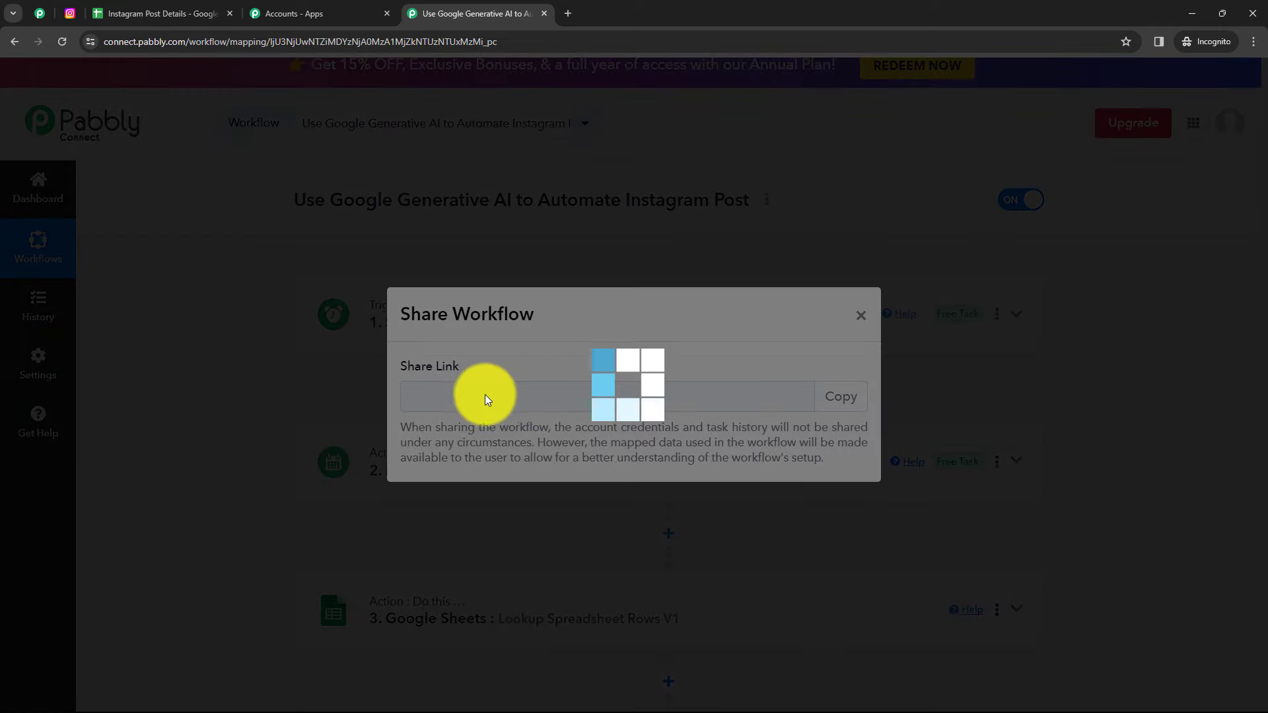
drag(440, 395, 806, 398)
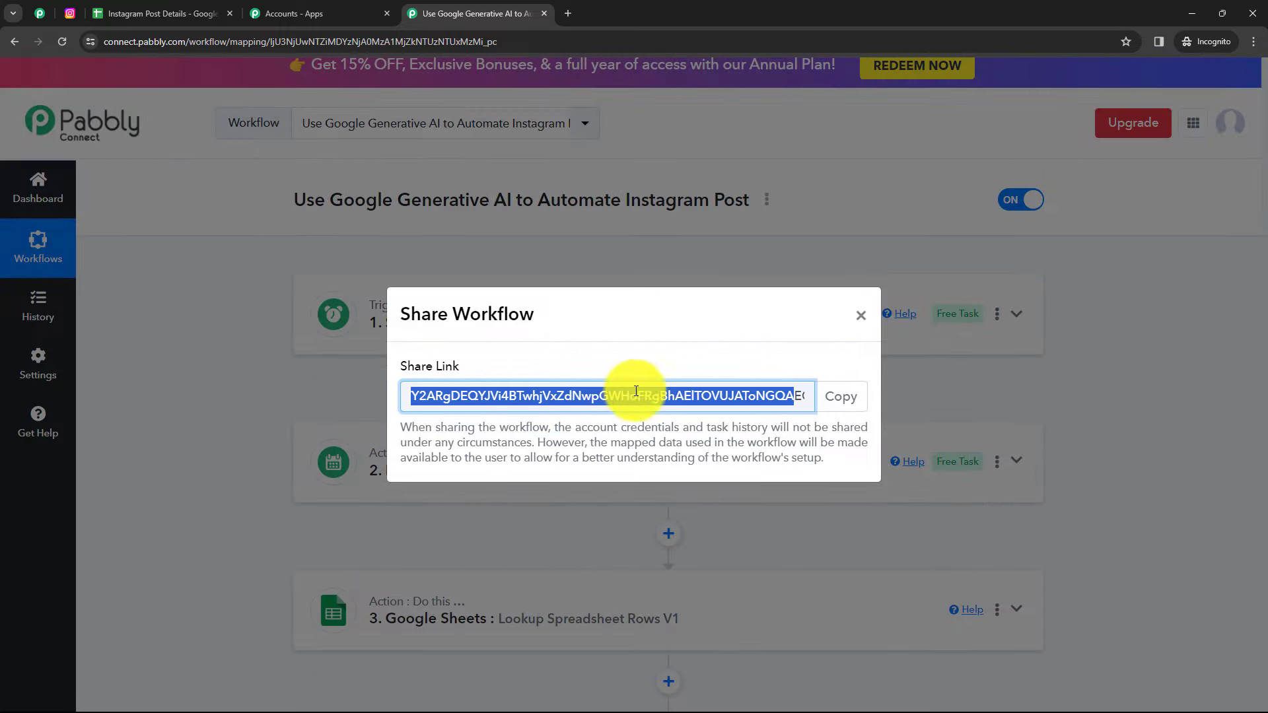
click(860, 315)
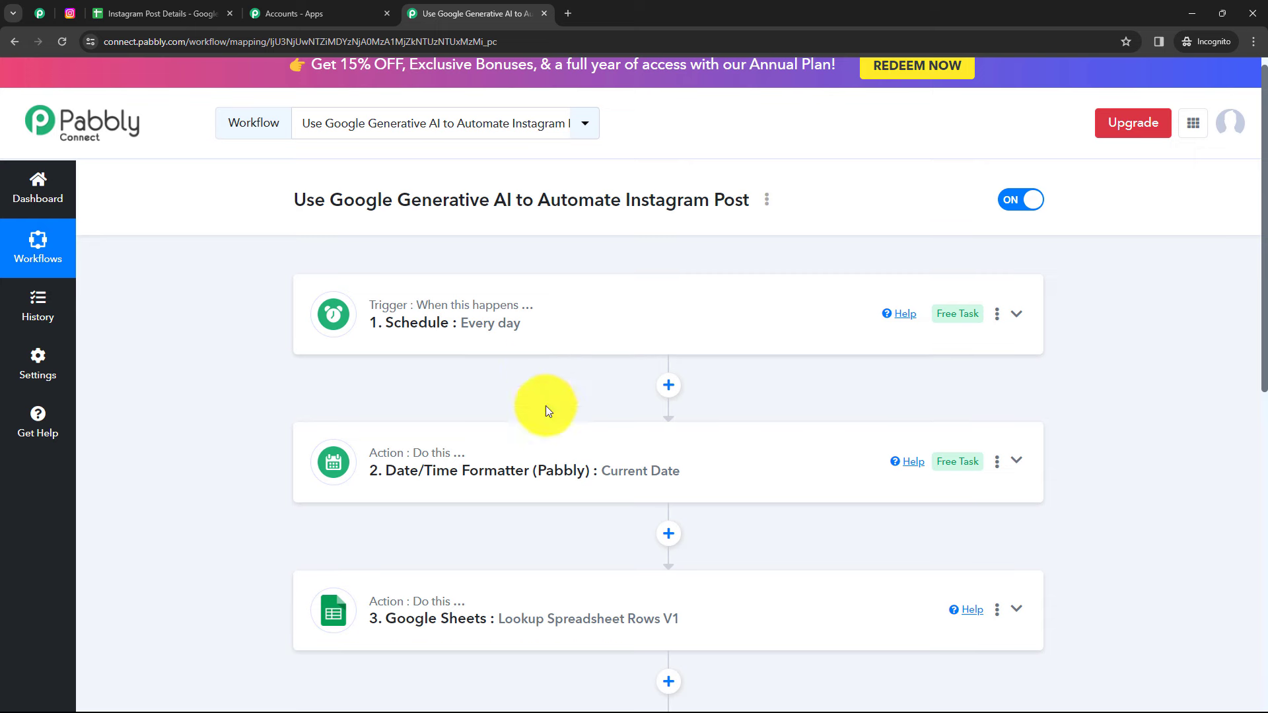